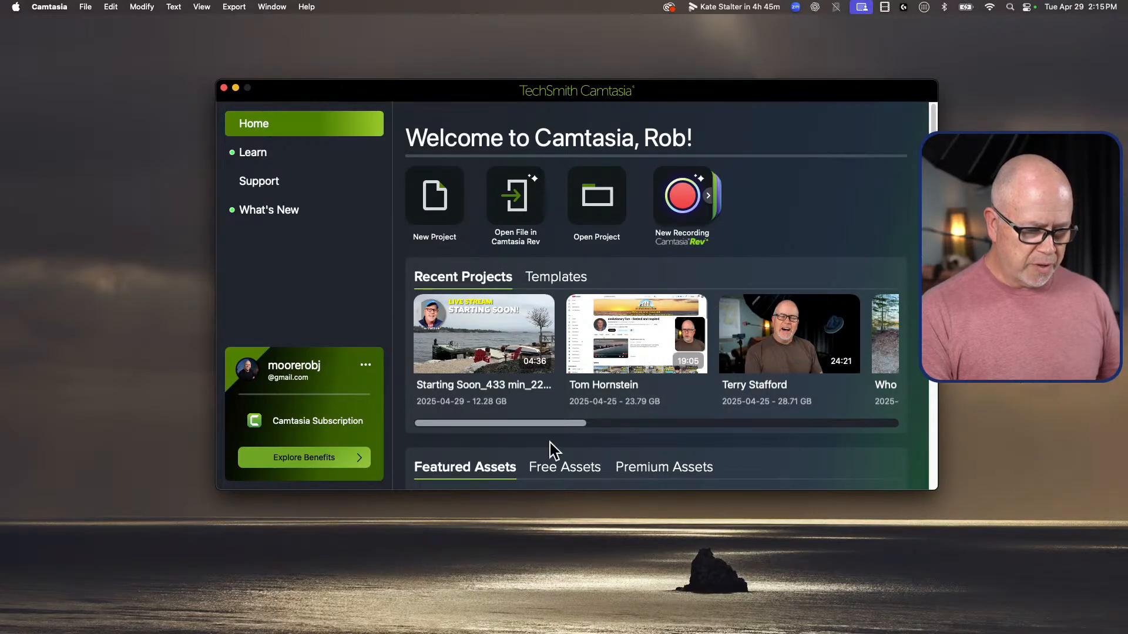
Step: Open the recent project "Who Do I Follow" and enlarge the timeline area so all tracks and the full duration fit
drag(554, 422, 689, 423)
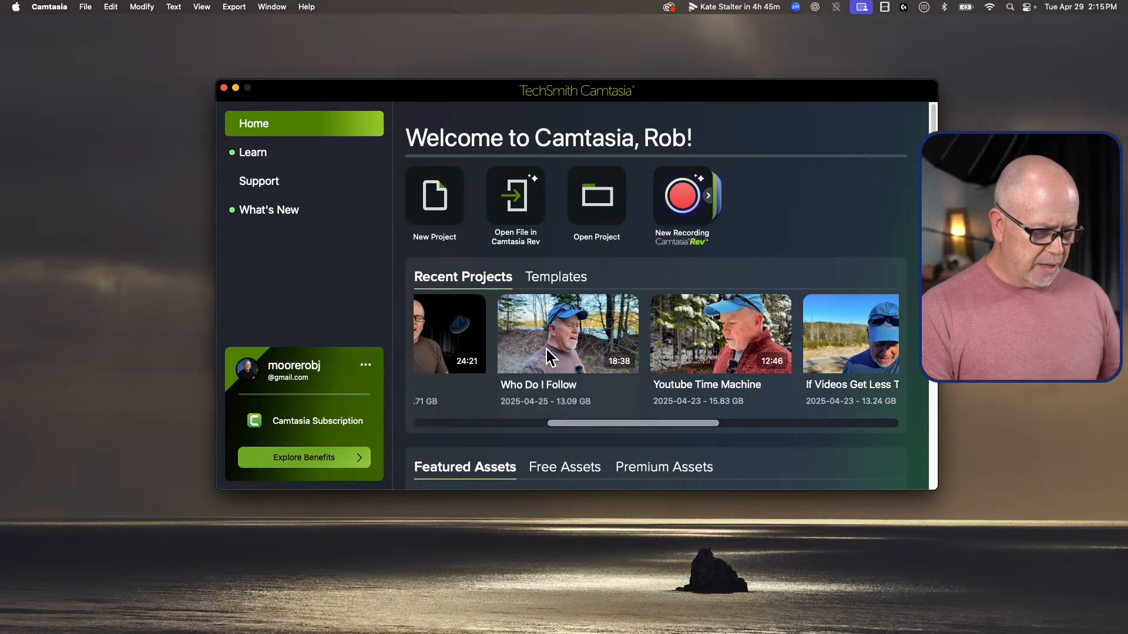
click(569, 315)
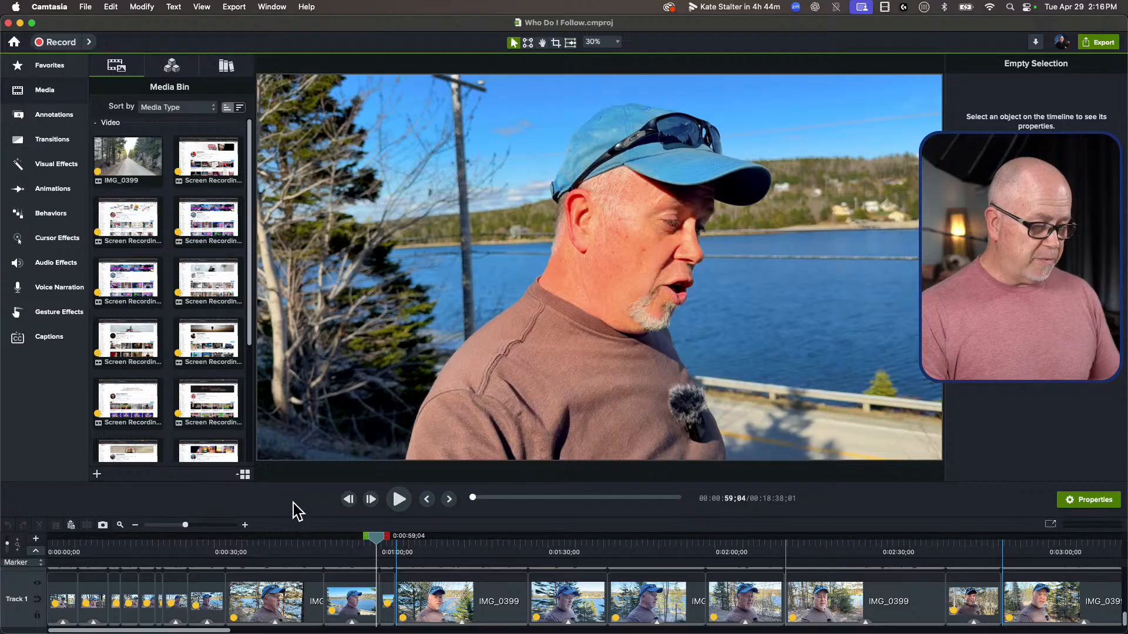
drag(297, 505, 318, 363)
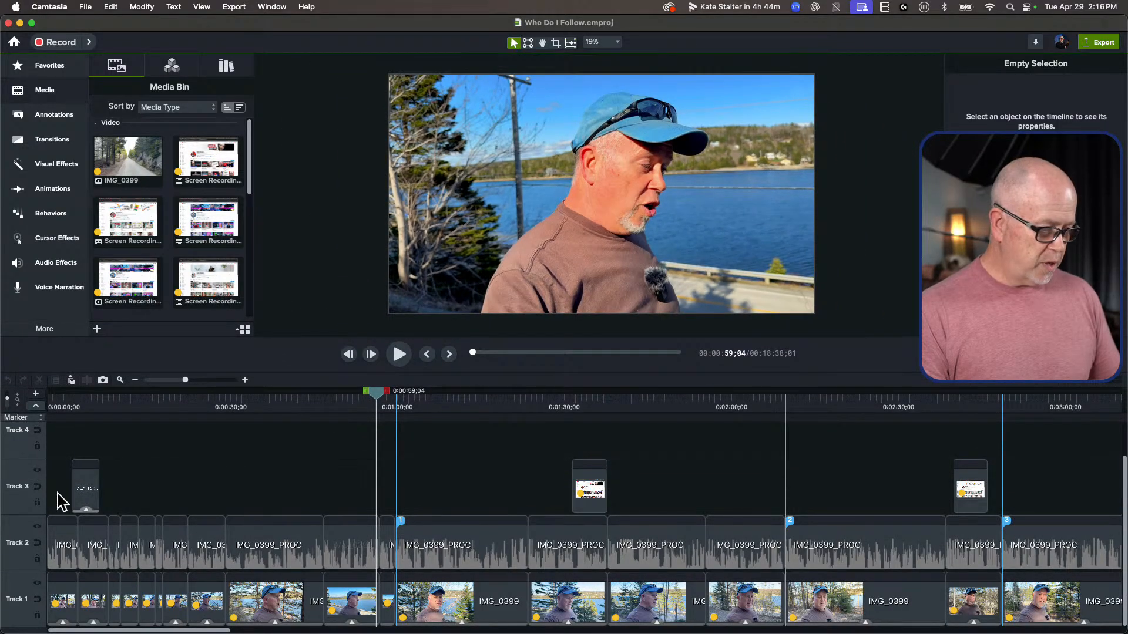
drag(8, 397, 7, 403)
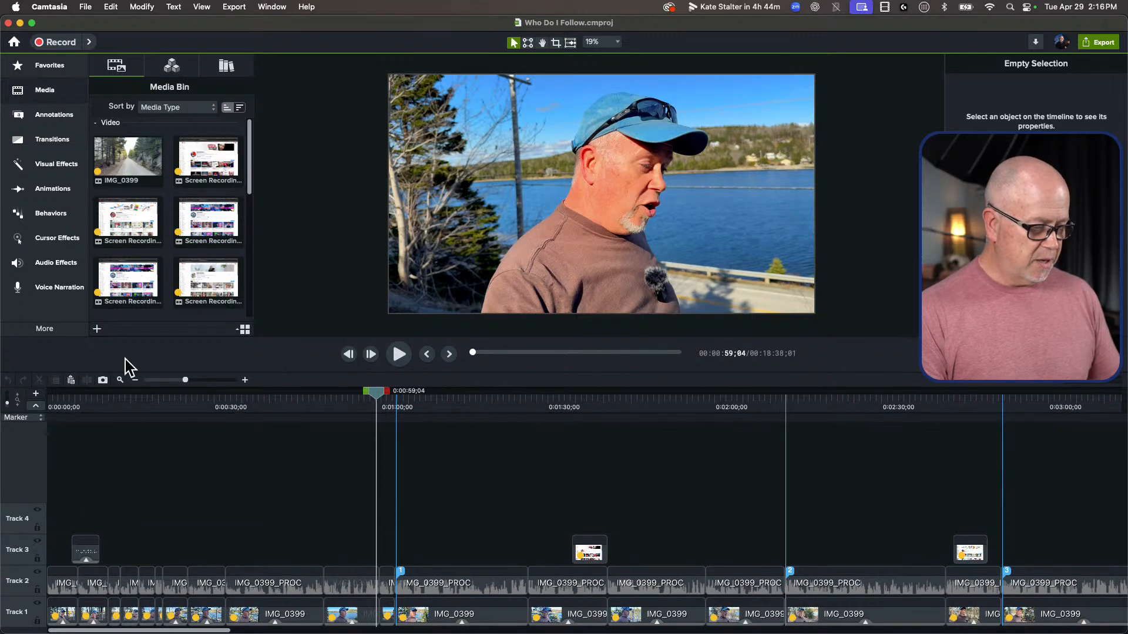
click(123, 378)
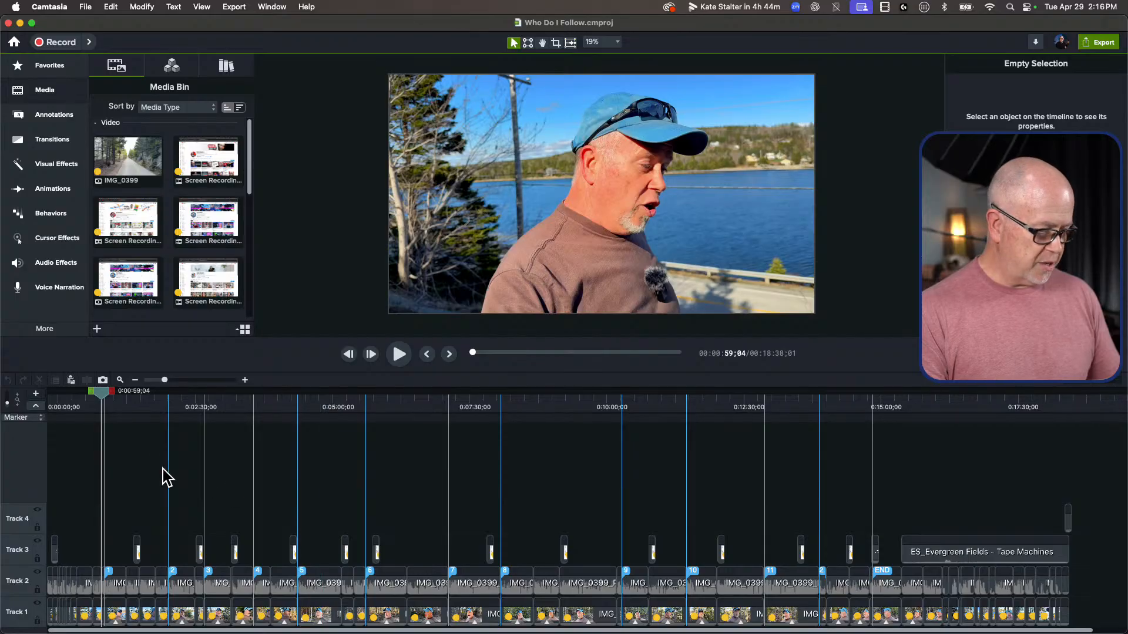
Step: Play the video's opening seconds from the very start with the timeline zoomed in
drag(105, 388, 64, 401)
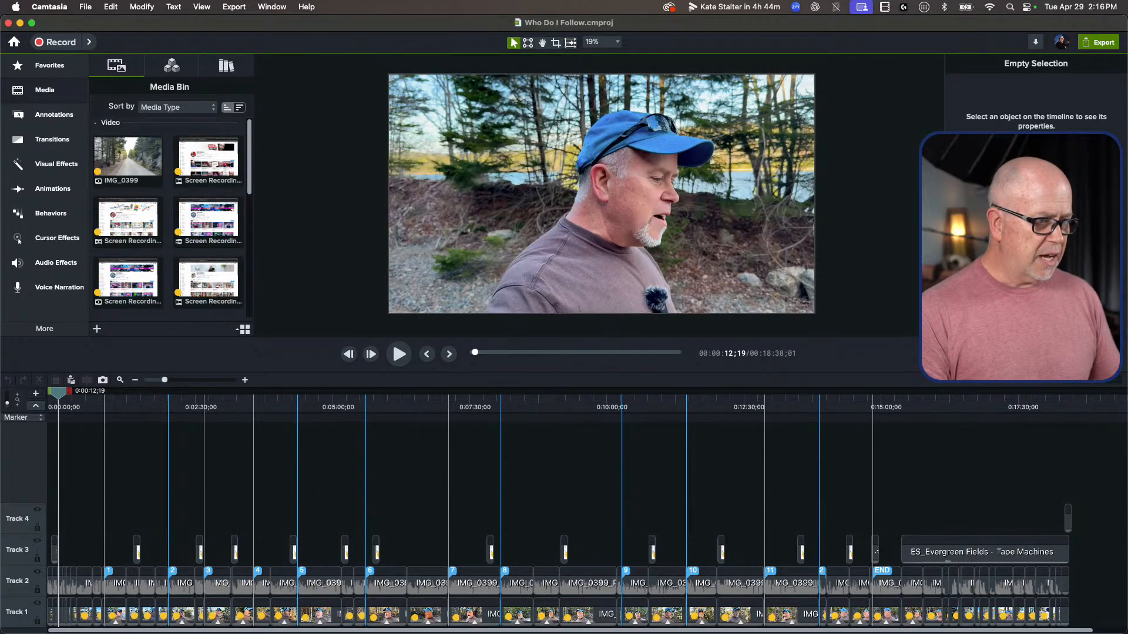
drag(63, 384, 21, 414)
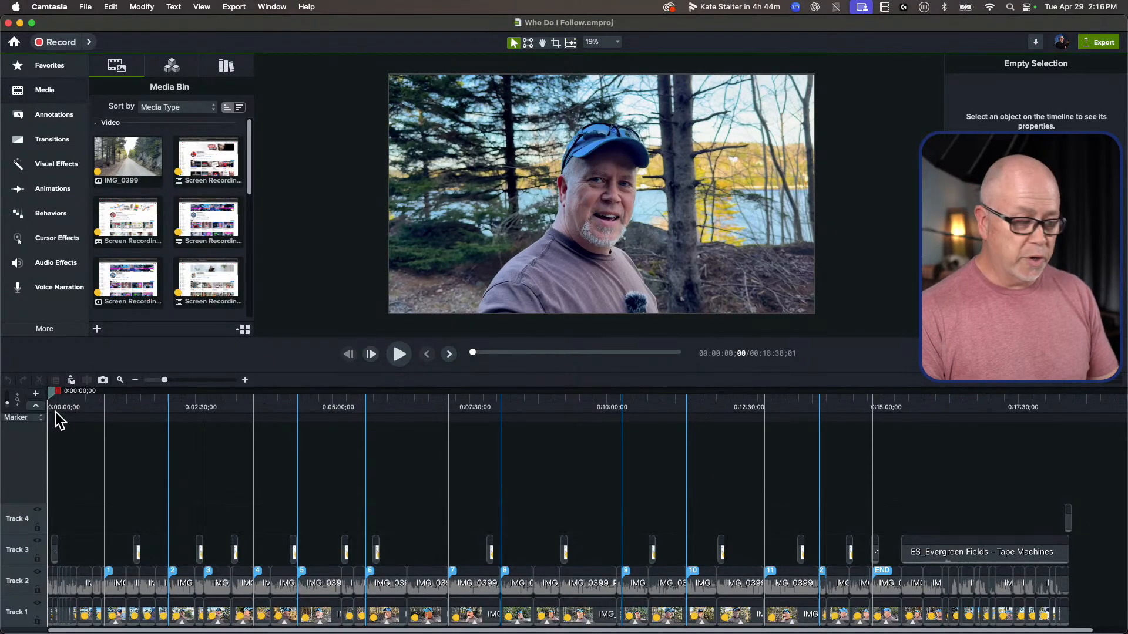
drag(172, 373, 210, 392)
key(space)
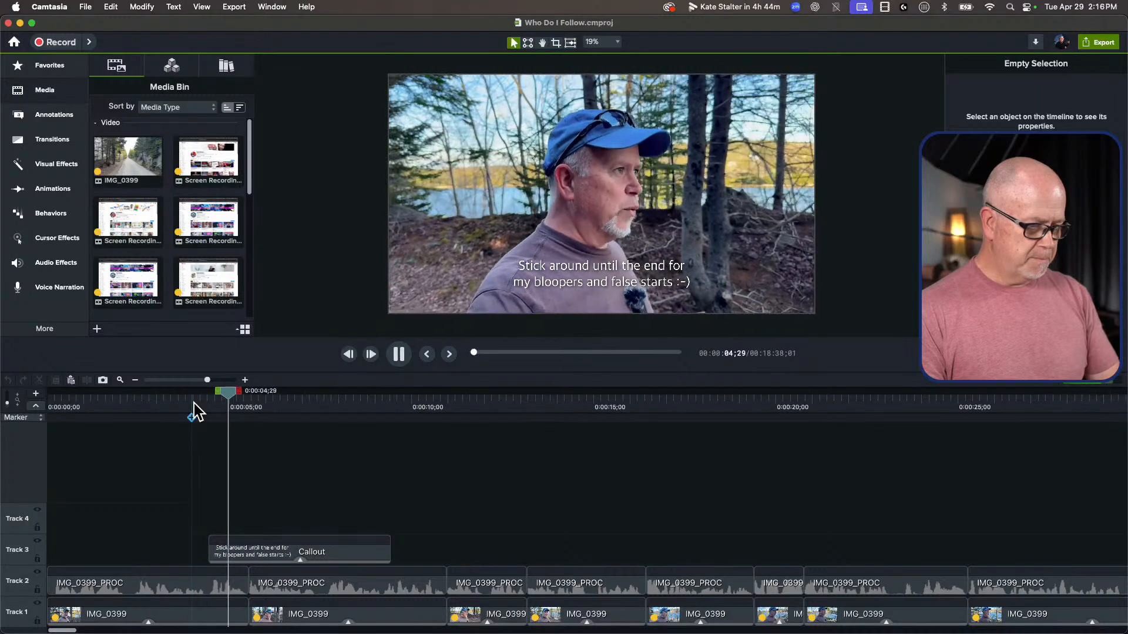
key(space)
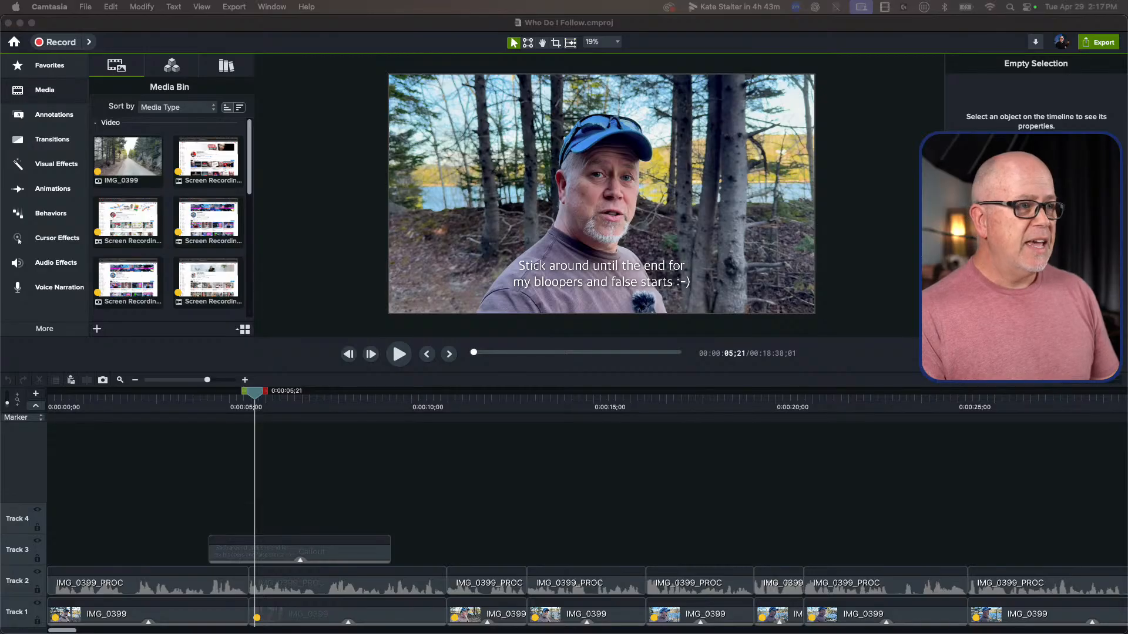
Step: Switch to the Chrome window showing YouTube and resize it and the Camtasia window so both are within reach
drag(1127, 176, 238, 38)
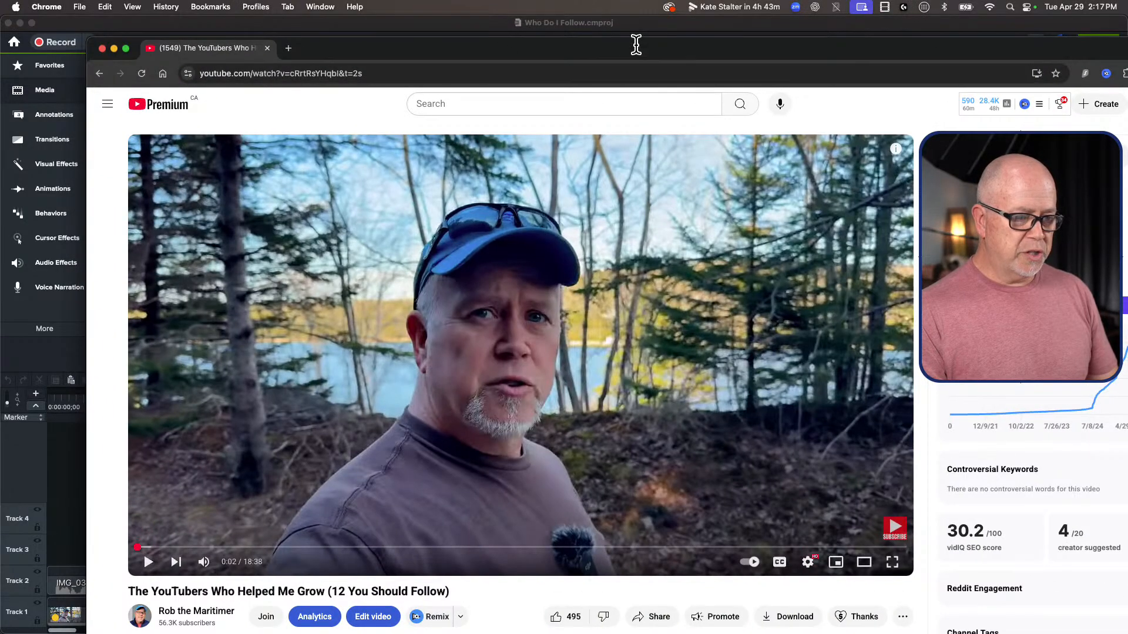
double_click(646, 46)
drag(1126, 14, 854, 96)
drag(697, 96, 702, 59)
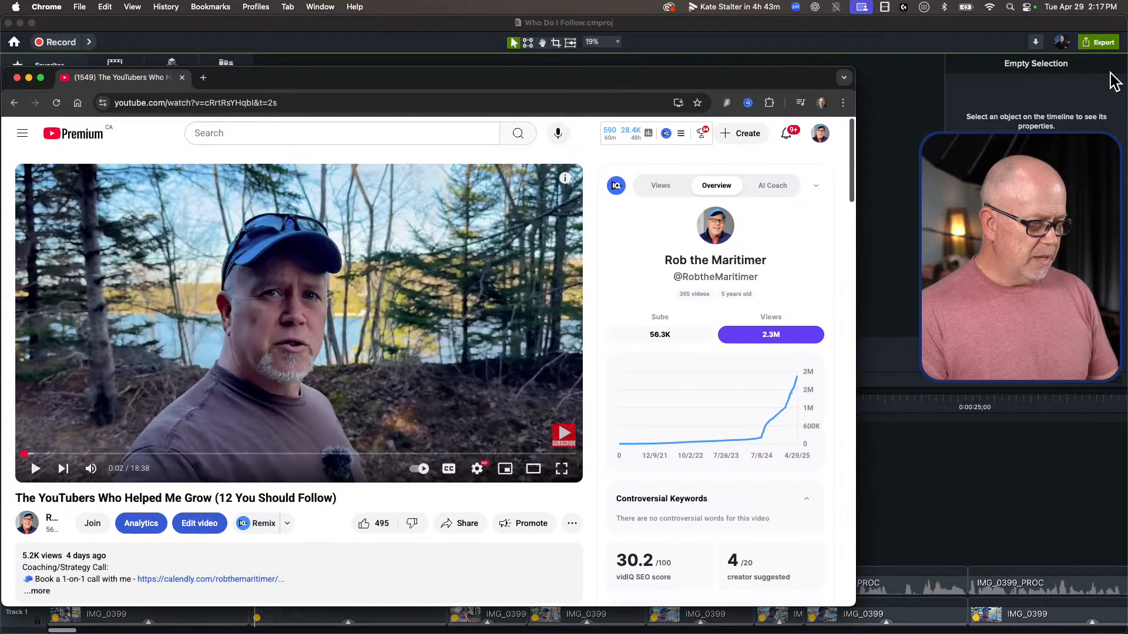
drag(1125, 16, 796, 31)
drag(878, 65, 919, 108)
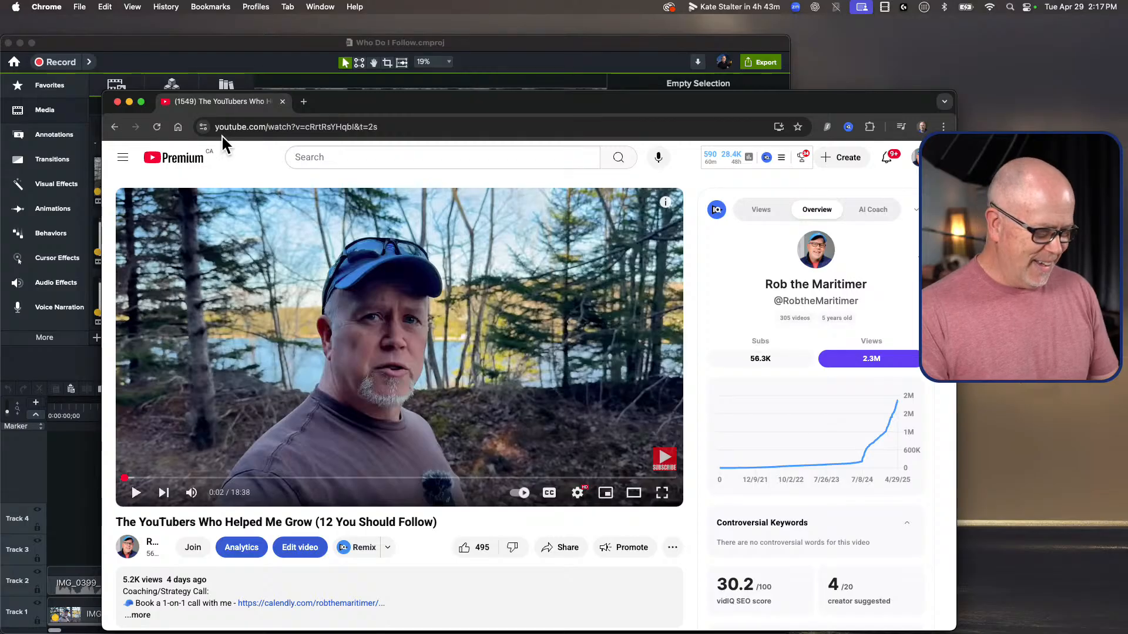
Step: Go to epidemicsound.com and search its music catalogue for "country"
click(272, 127)
text(epidemicsound.com)
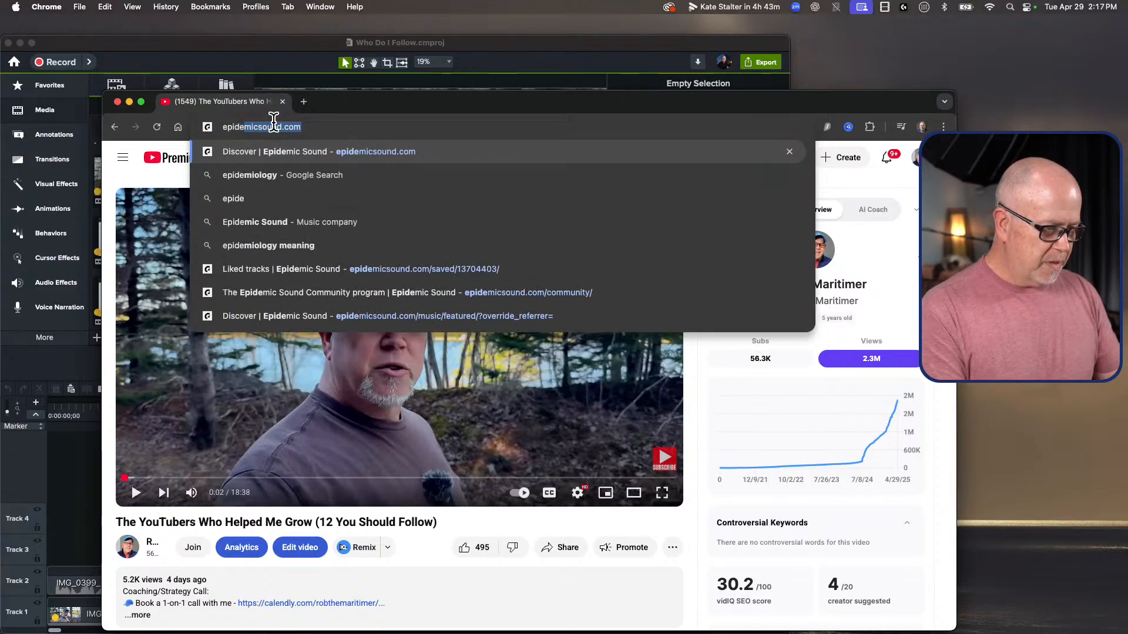
key(Return)
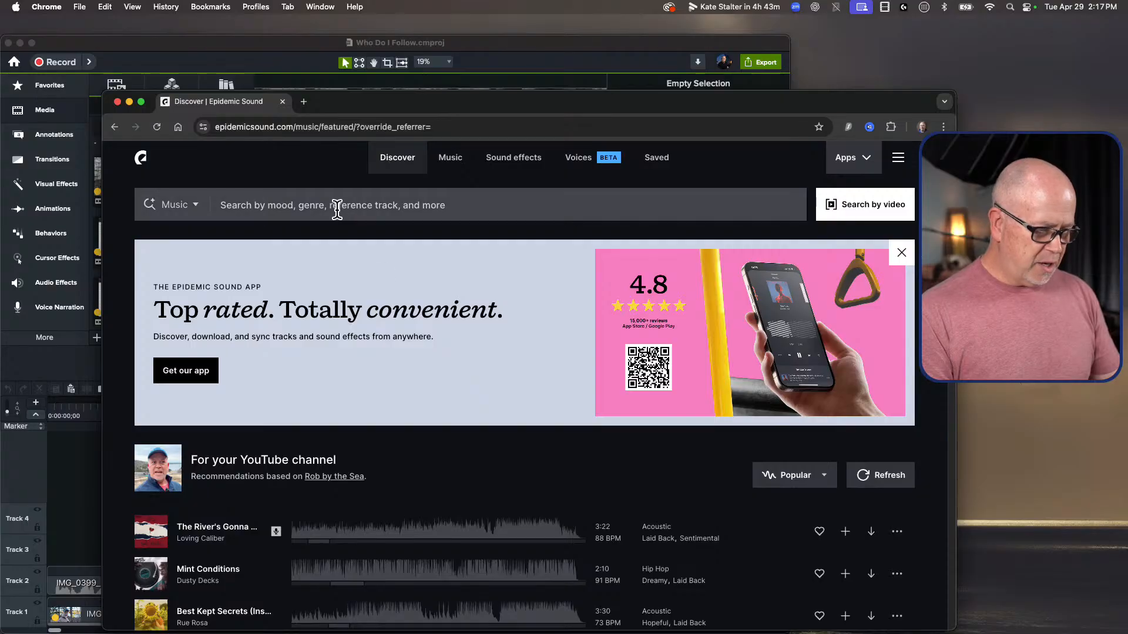
click(375, 203)
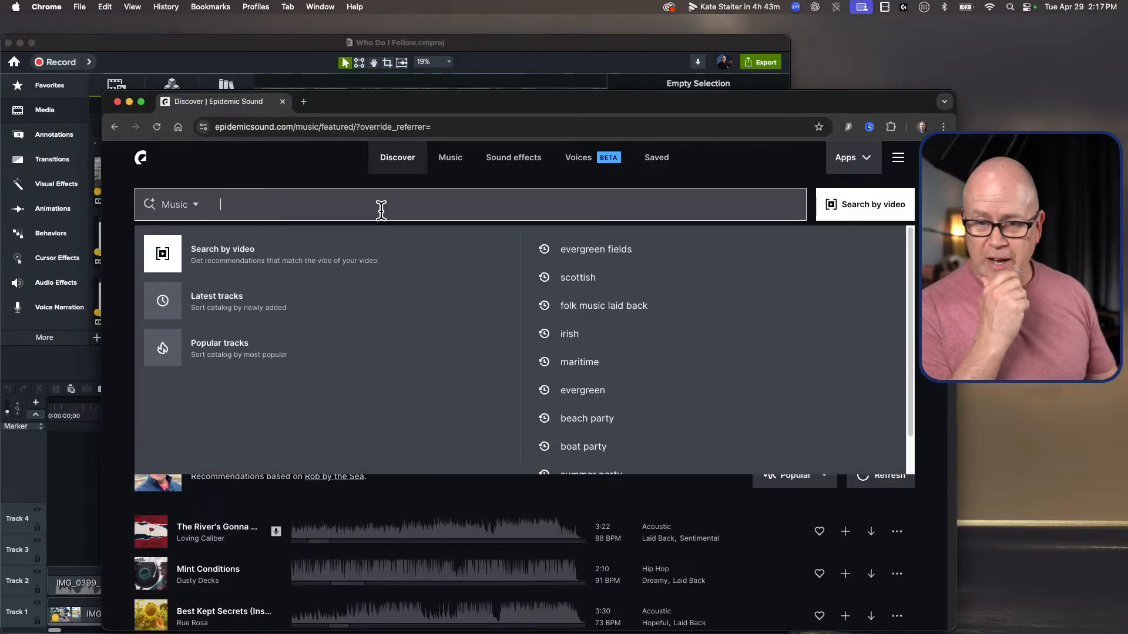
text(country)
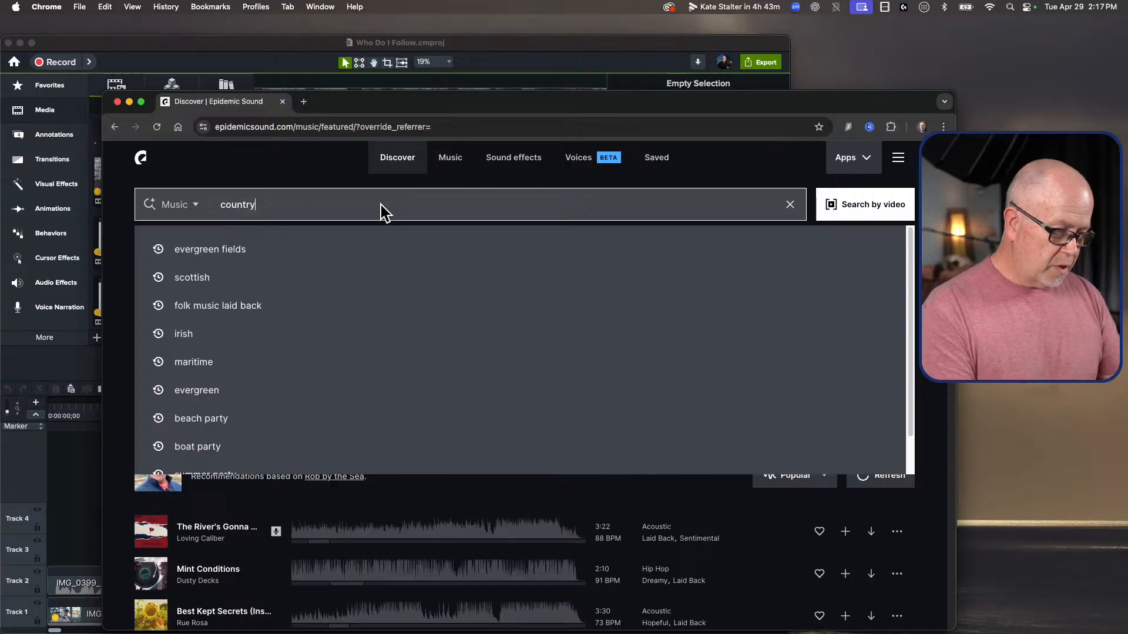
key(Return)
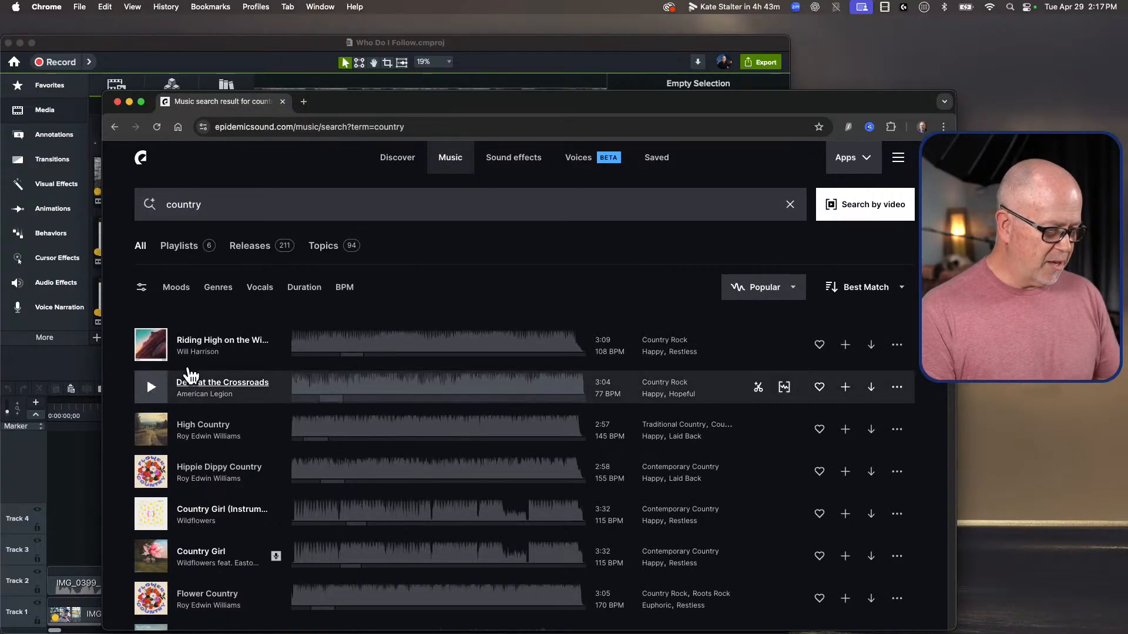
Step: Preview the tracks Riding High on the Wind, Devil at the Crossroads and High Country
click(151, 343)
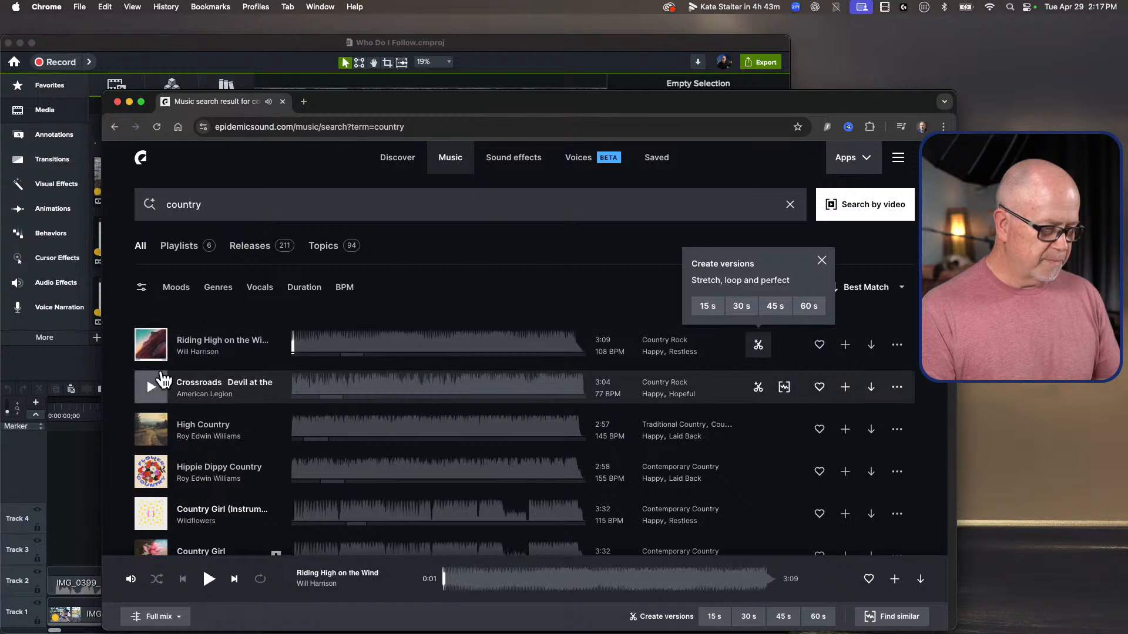
click(164, 380)
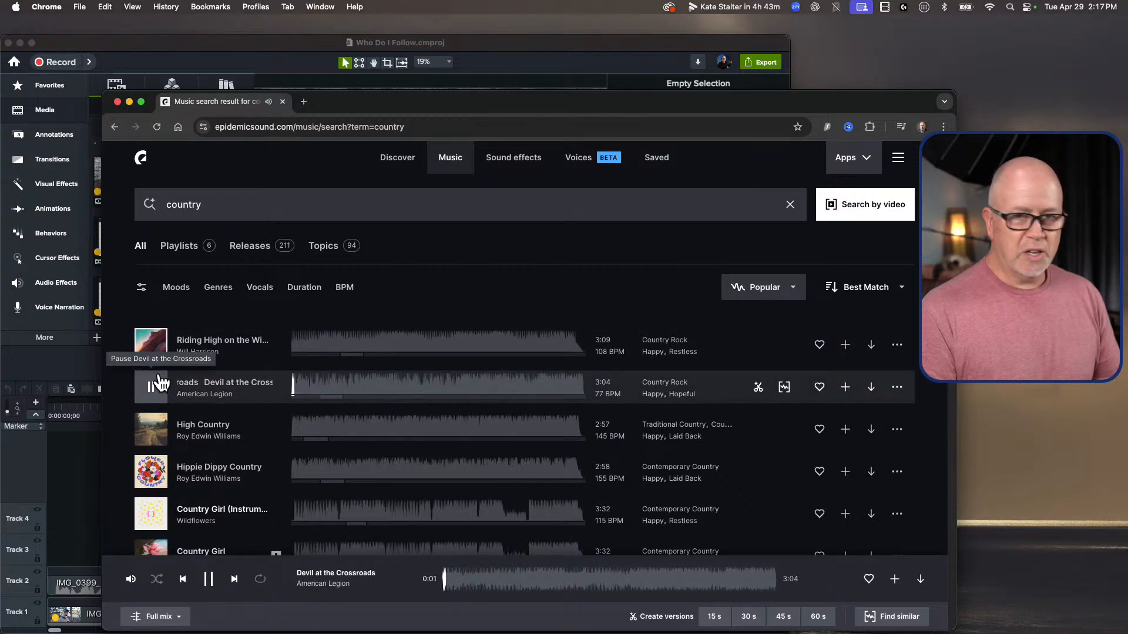
click(160, 385)
click(157, 420)
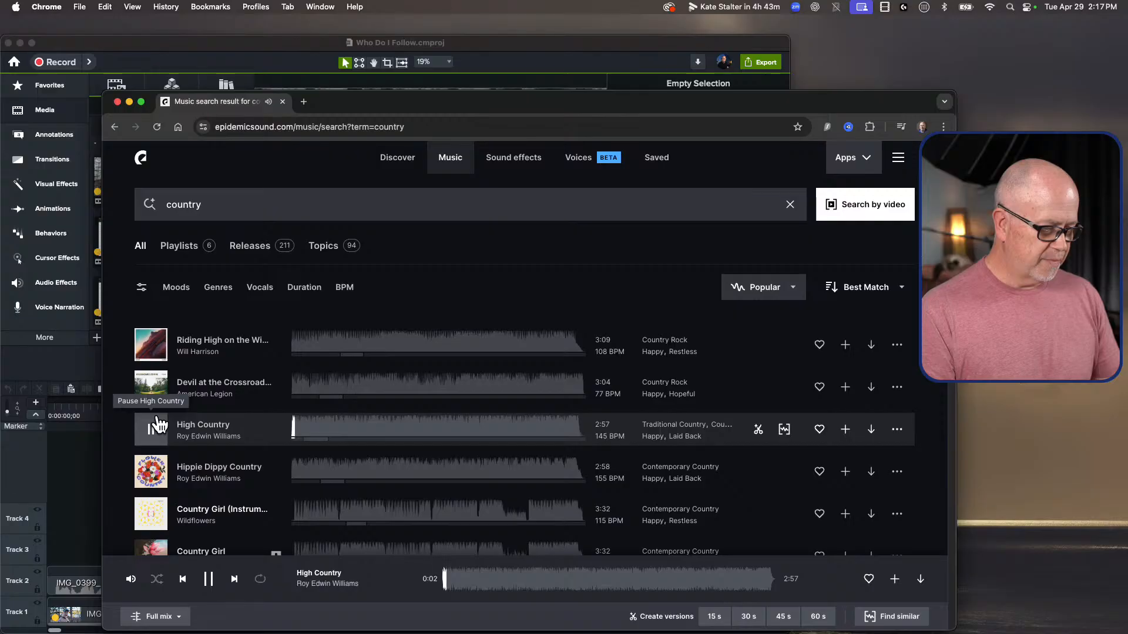
click(156, 383)
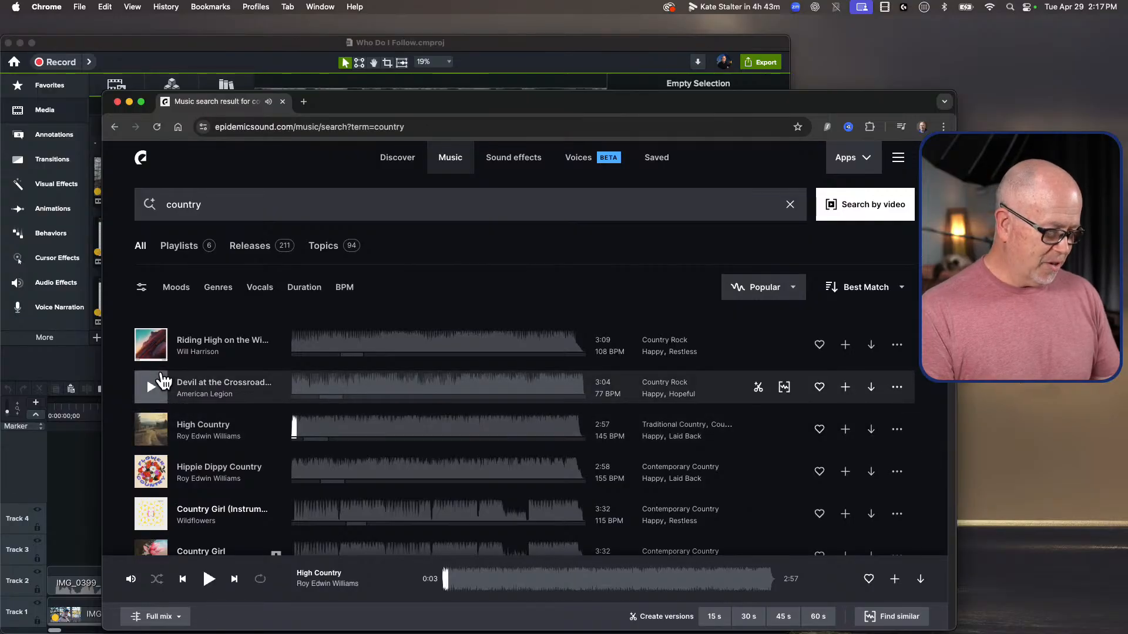
Step: Replay Devil at the Crossroads and download its full mix as a WAV file
click(156, 383)
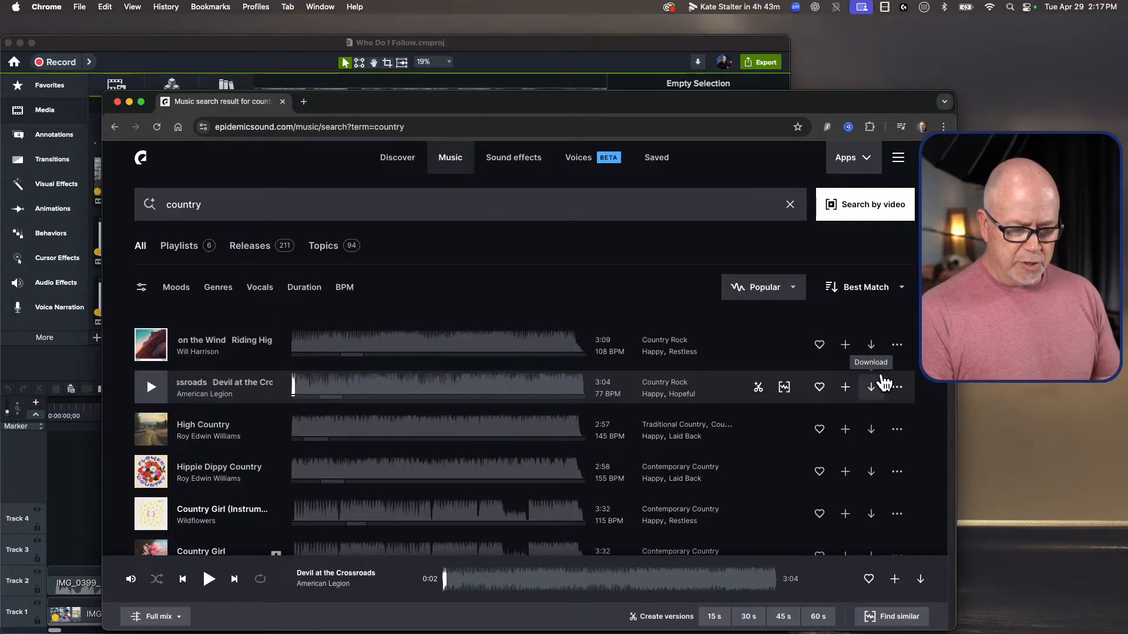
click(871, 386)
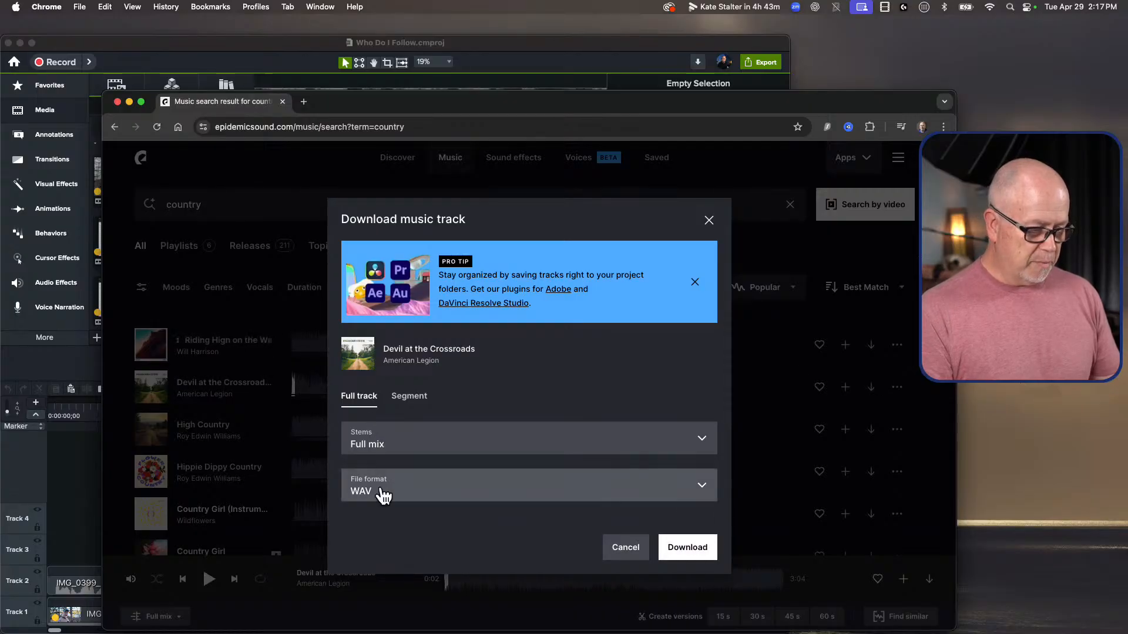
click(695, 545)
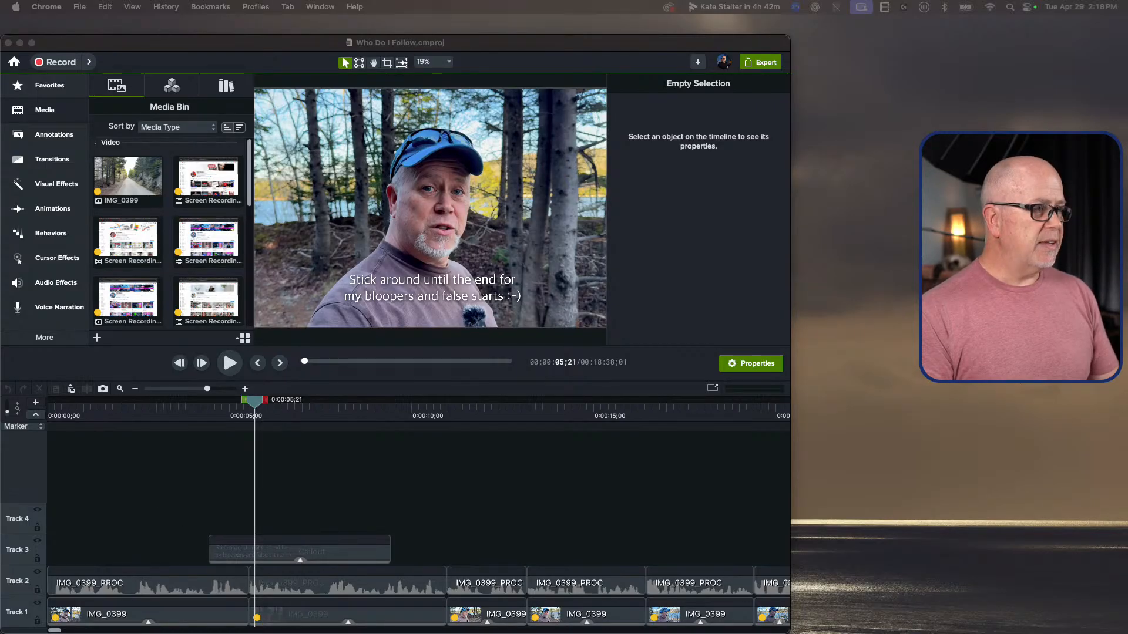
Step: Switch to Camtasia and place the downloaded Devil at the Crossroads track on Track 4, aligned to the start of the timeline
drag(130, 86, 84, 499)
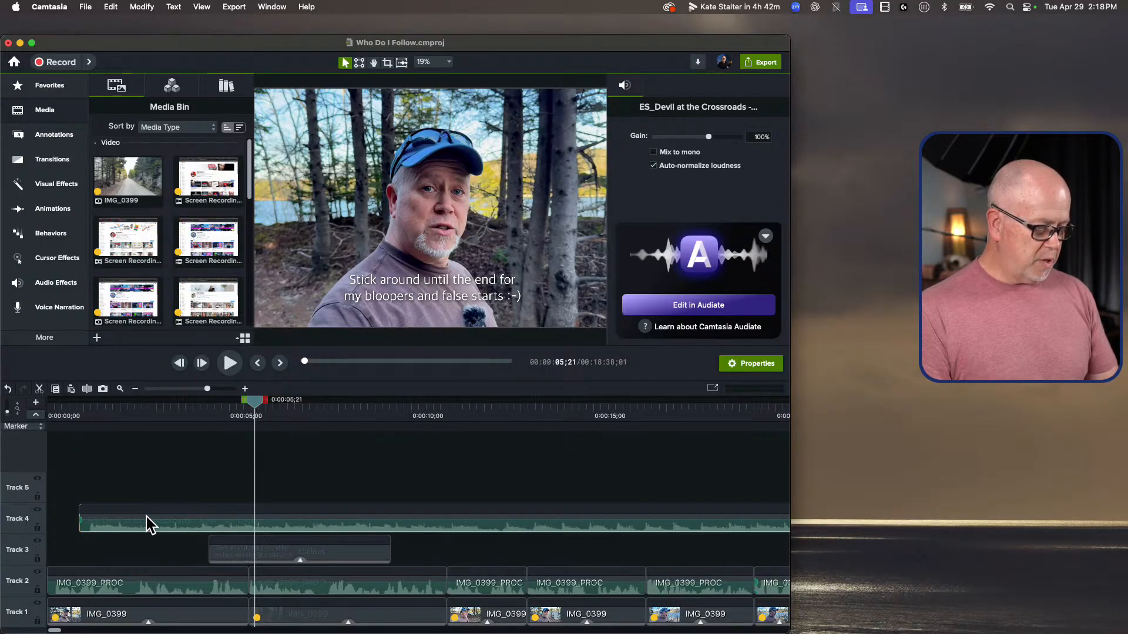
click(136, 478)
drag(116, 521, 66, 520)
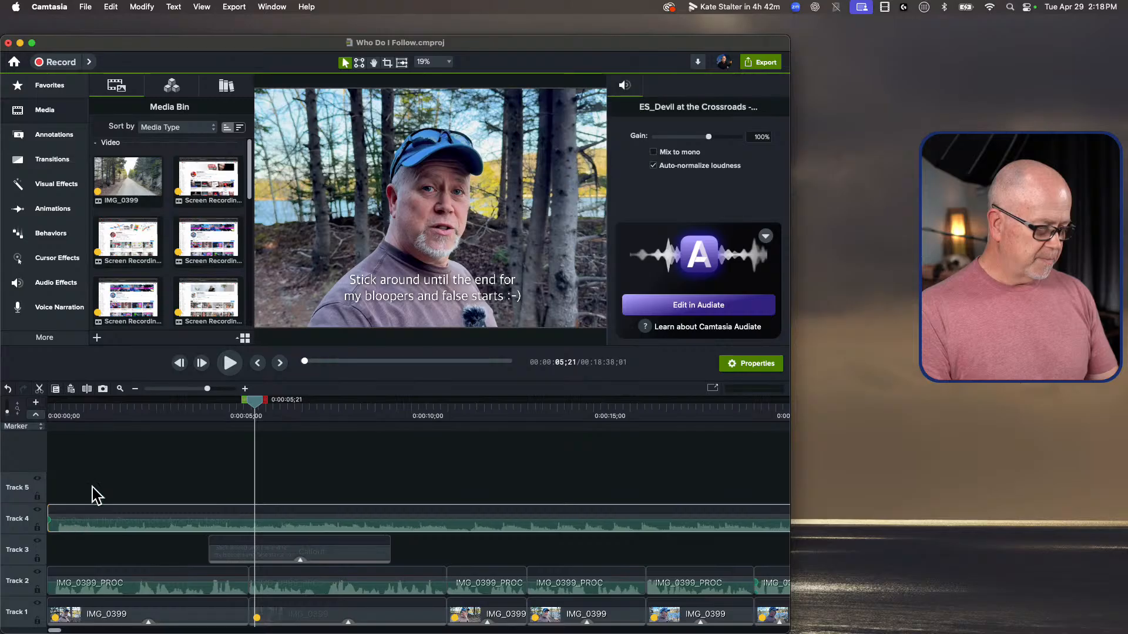
Step: Increase the height of Track 4 and play the opening from the start with the music
drag(94, 416, 38, 411)
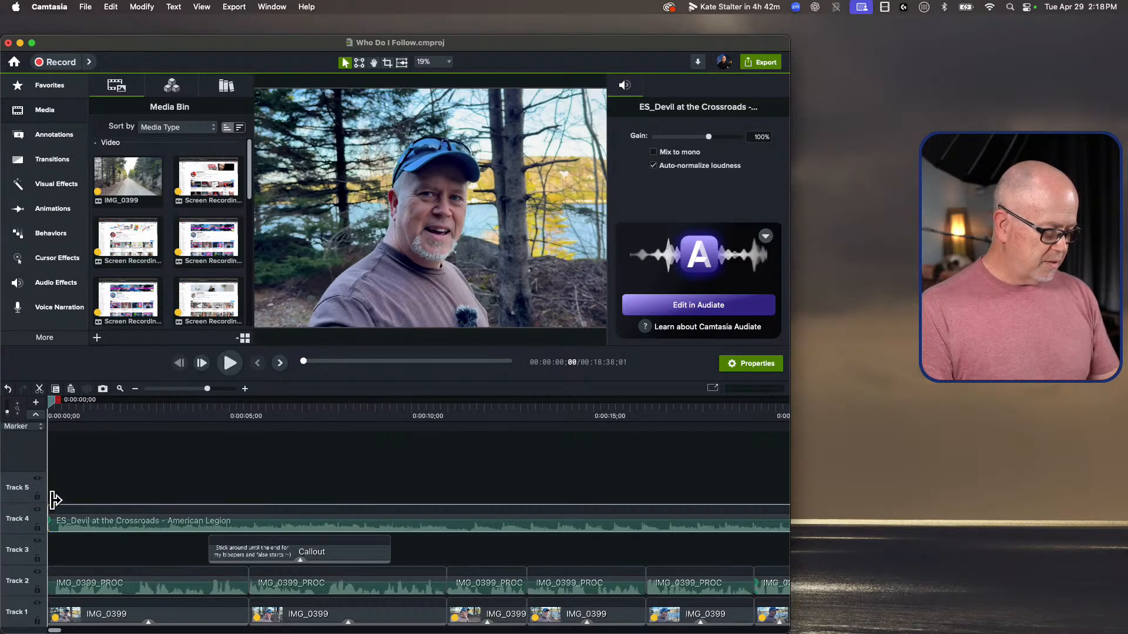
drag(55, 497, 58, 472)
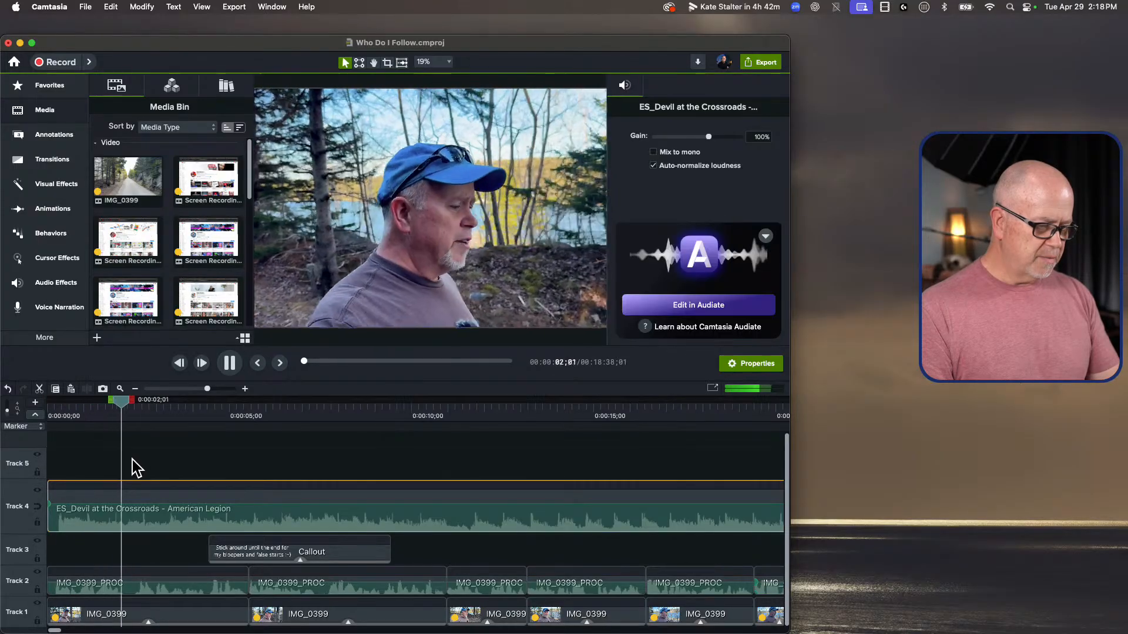
key(space)
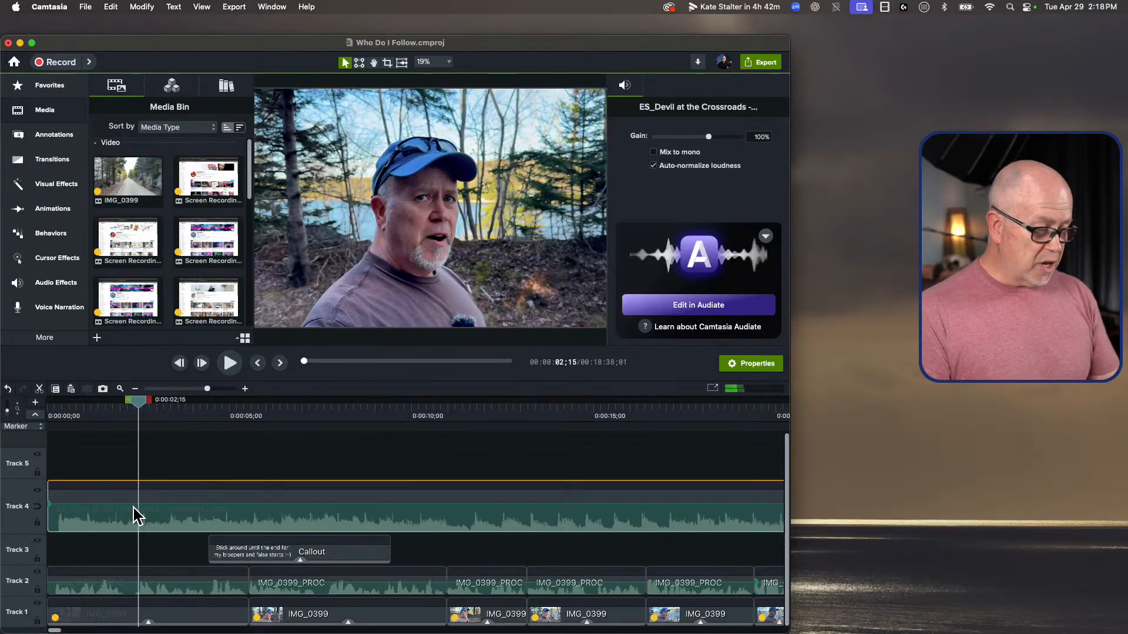
Step: Lower the volume of the music clip on Track 4 to about 36%, replaying the opening to check the balance with the voice
drag(127, 500, 131, 517)
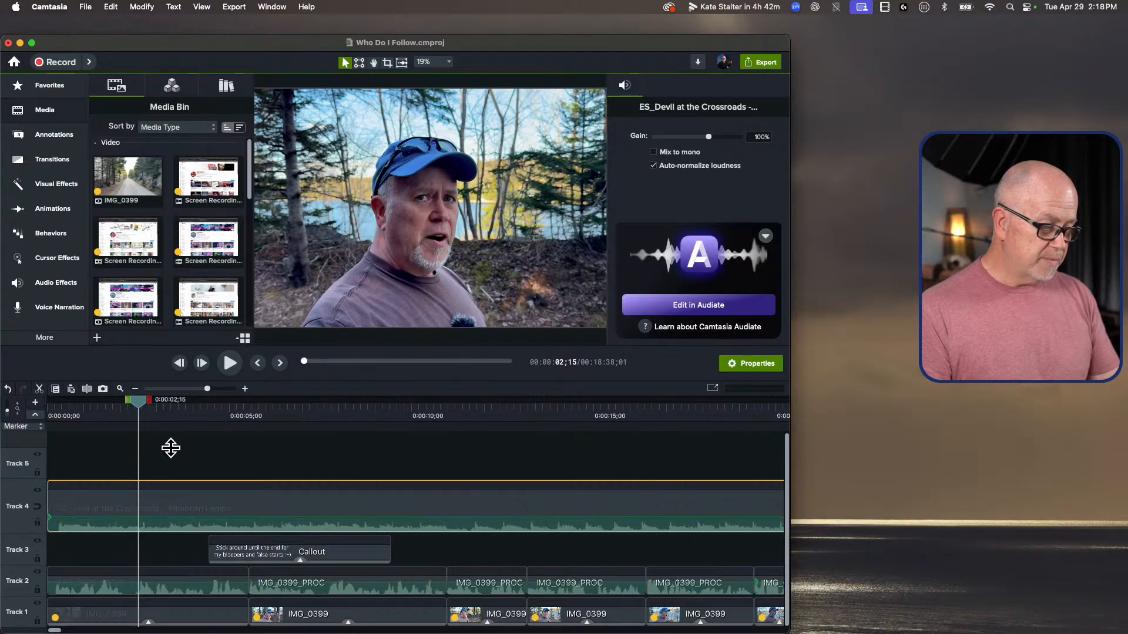
drag(141, 392, 30, 405)
key(space)
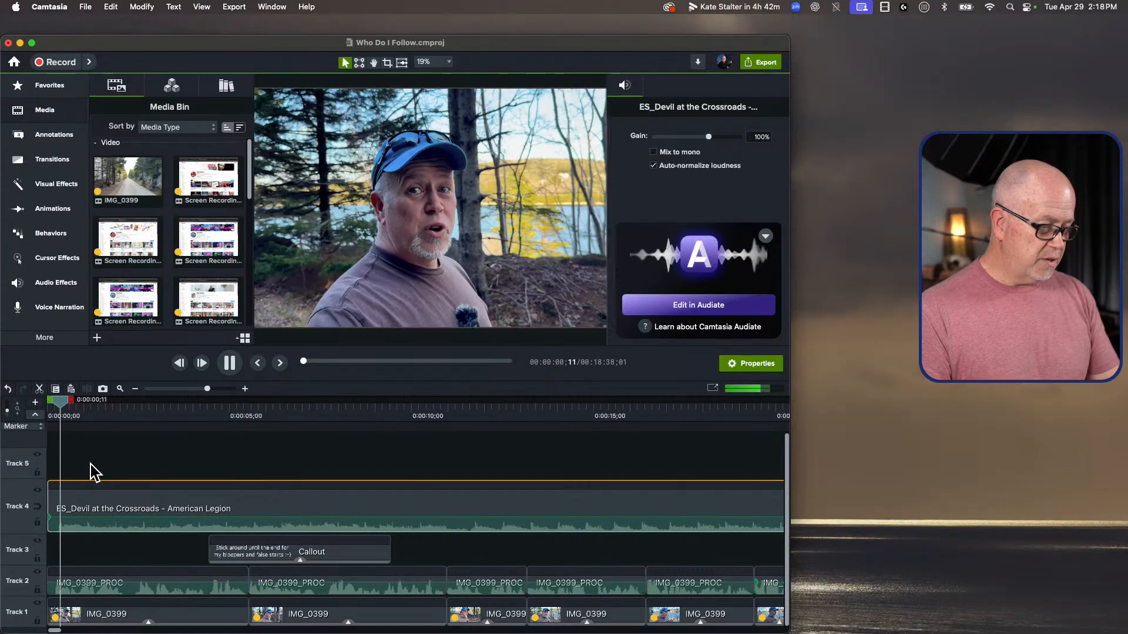
key(space)
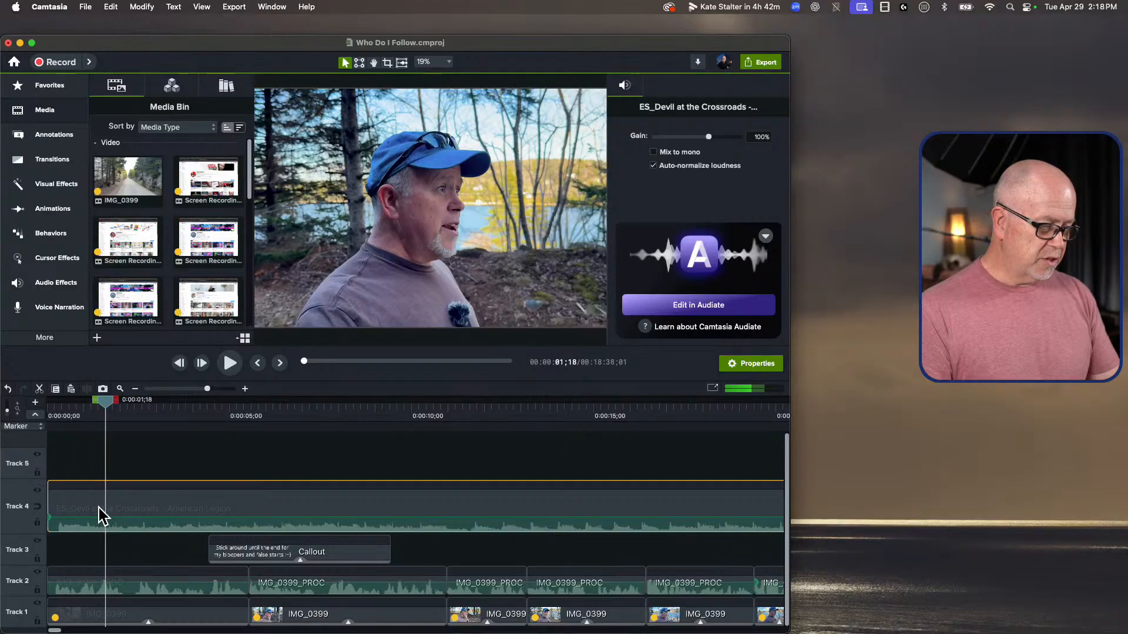
drag(103, 512, 105, 515)
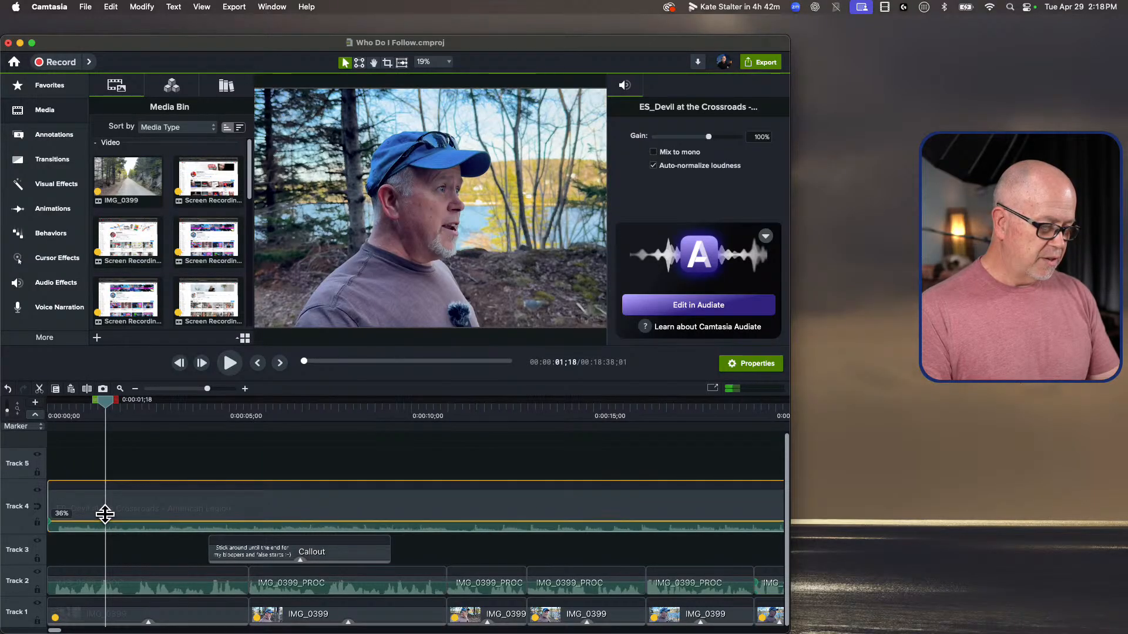
drag(105, 400, 37, 411)
key(space)
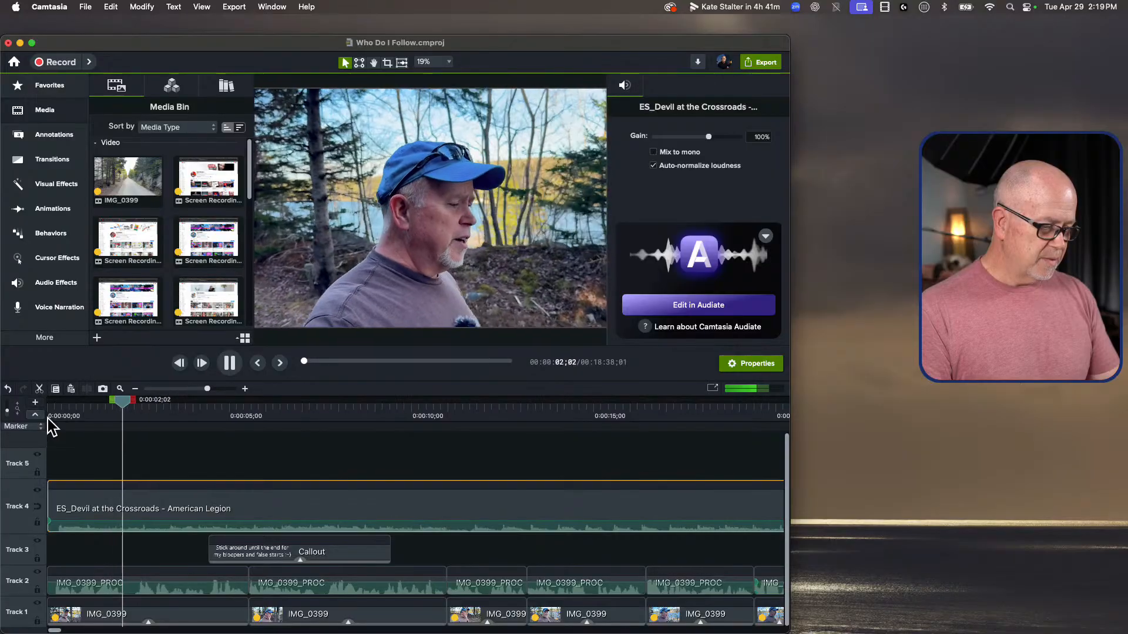
key(space)
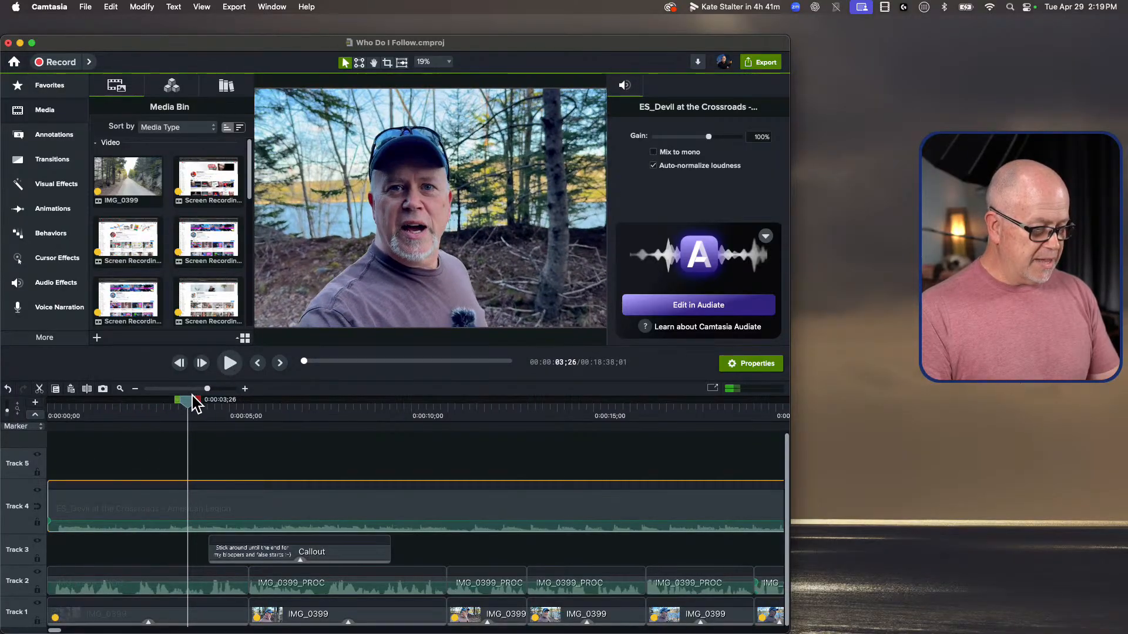
Step: Play the opening with the music from the start of the timeline to about 0:00:09;04
drag(210, 379, 174, 372)
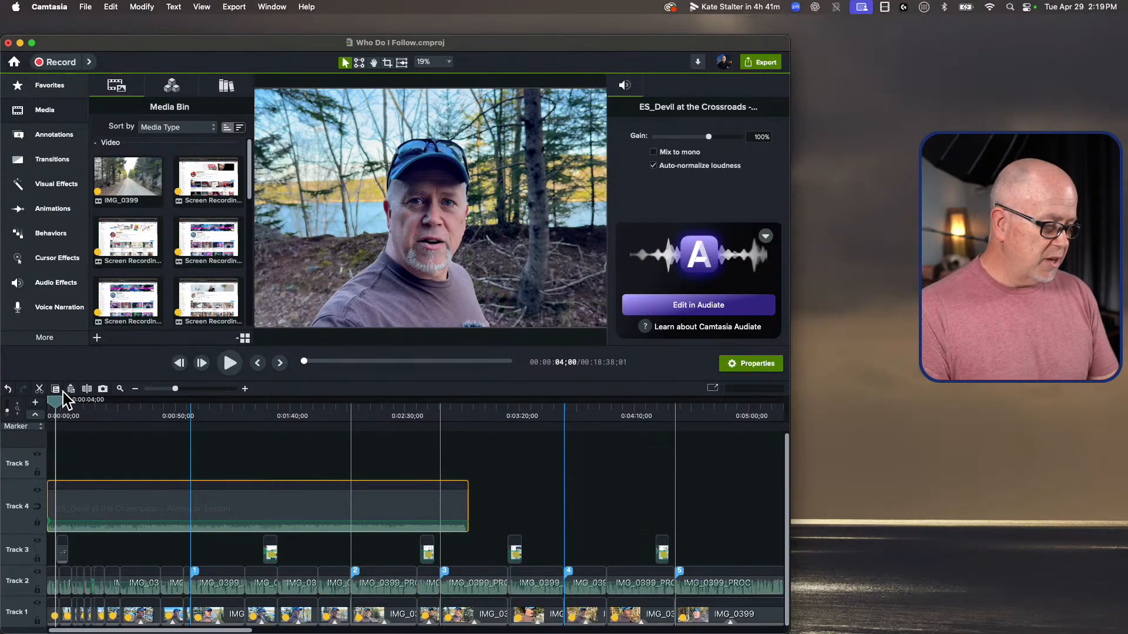
drag(55, 400, 31, 396)
drag(176, 388, 188, 394)
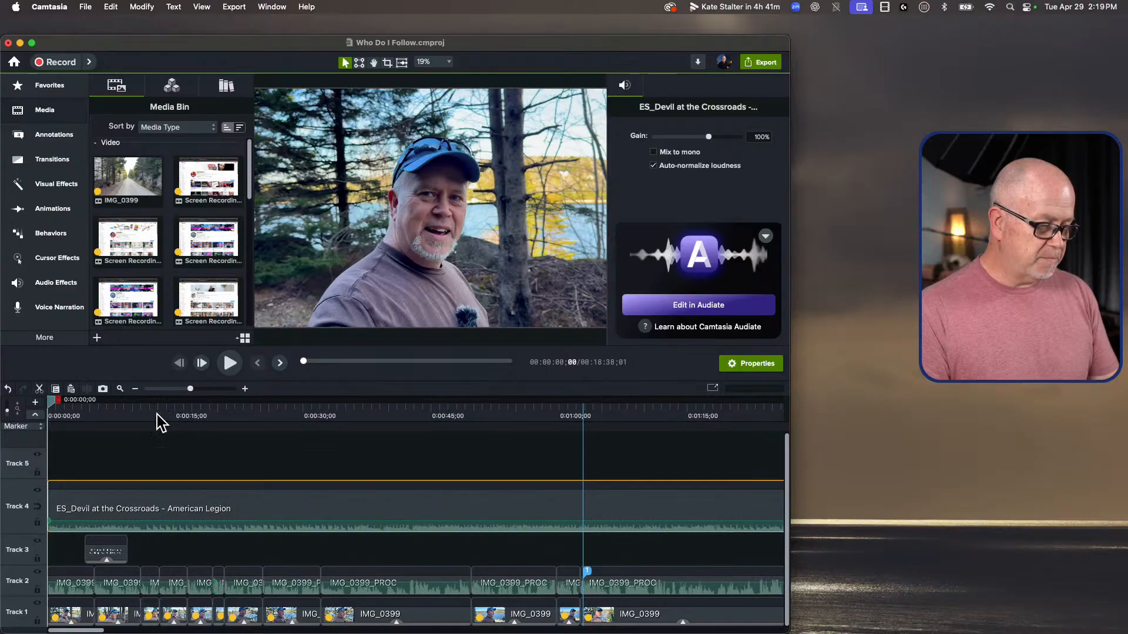
click(83, 444)
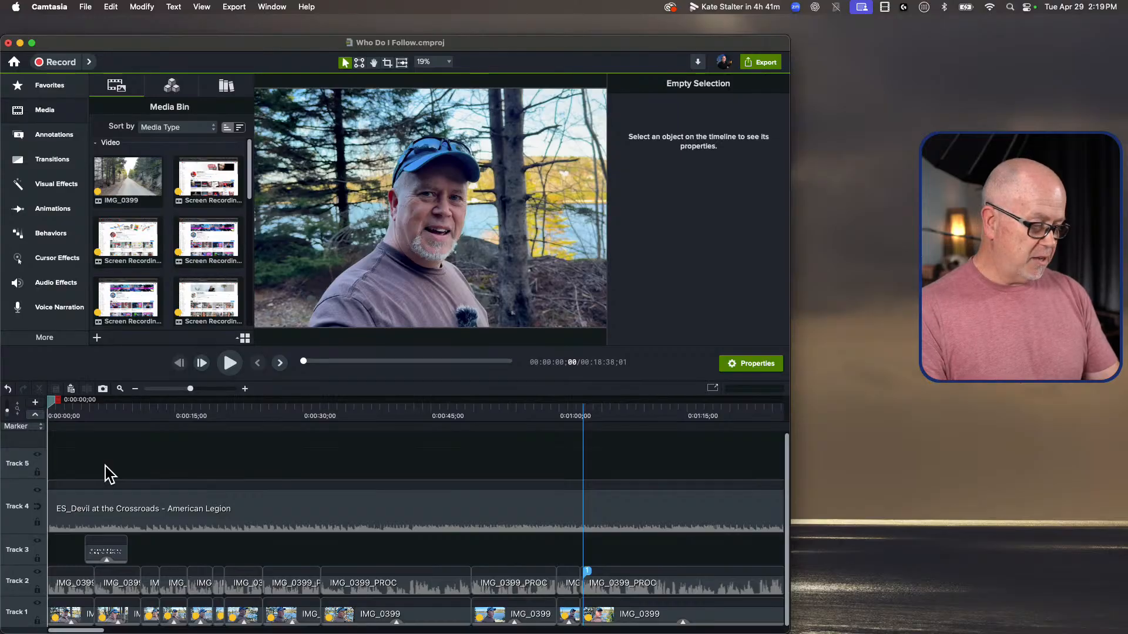
key(space)
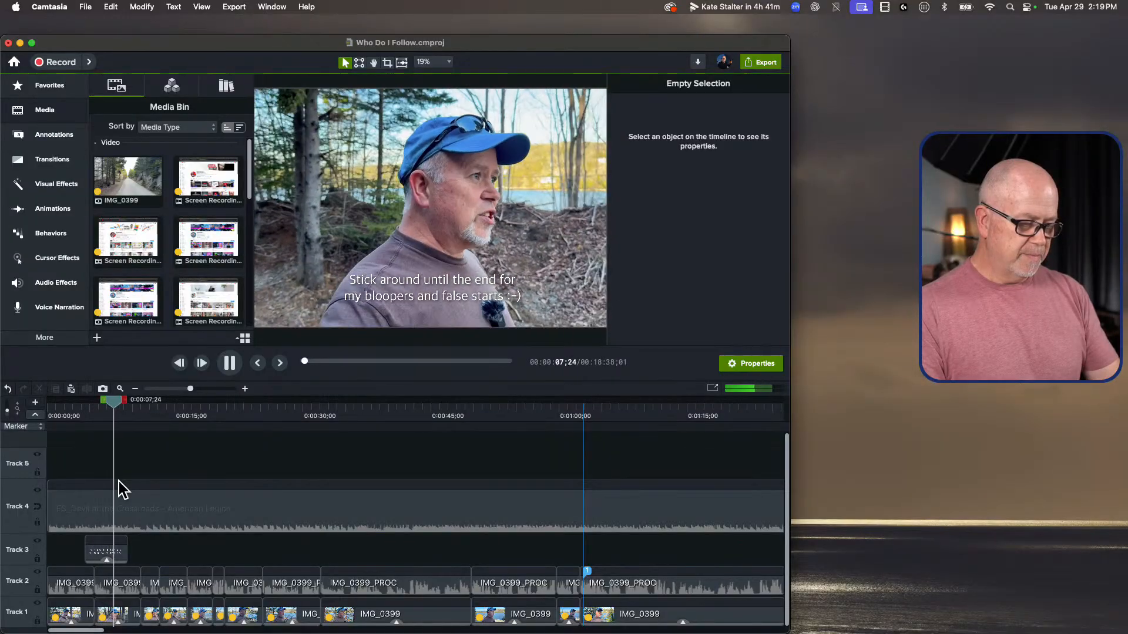
key(space)
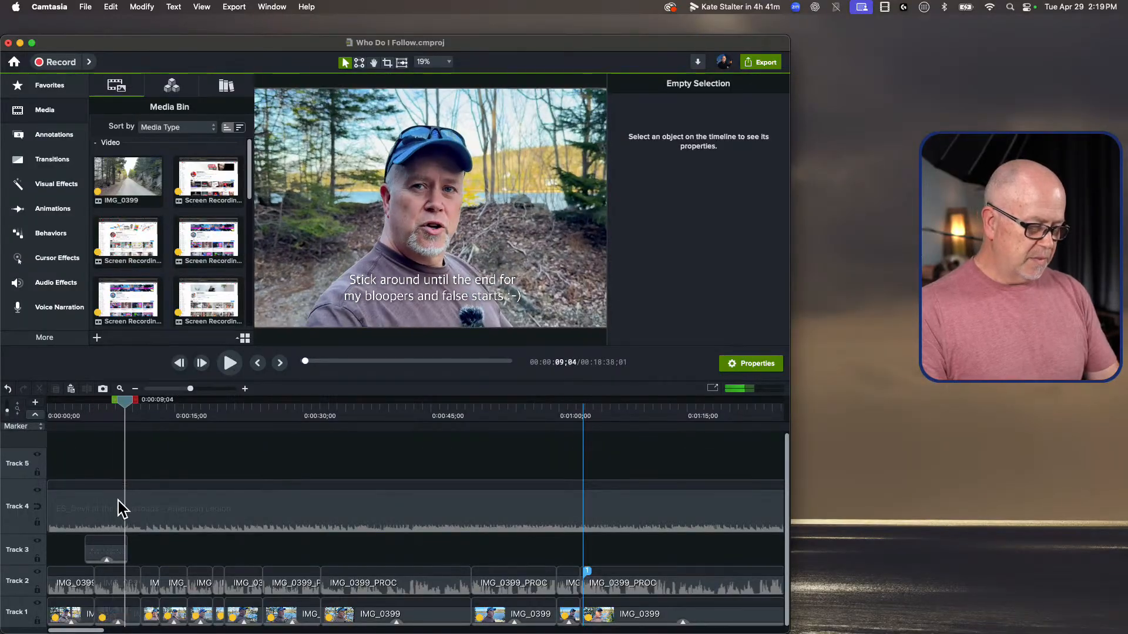
Step: Add two audio points to the music clip on Track 4, at about 9 seconds and about 15 seconds
click(126, 511)
right_click(125, 508)
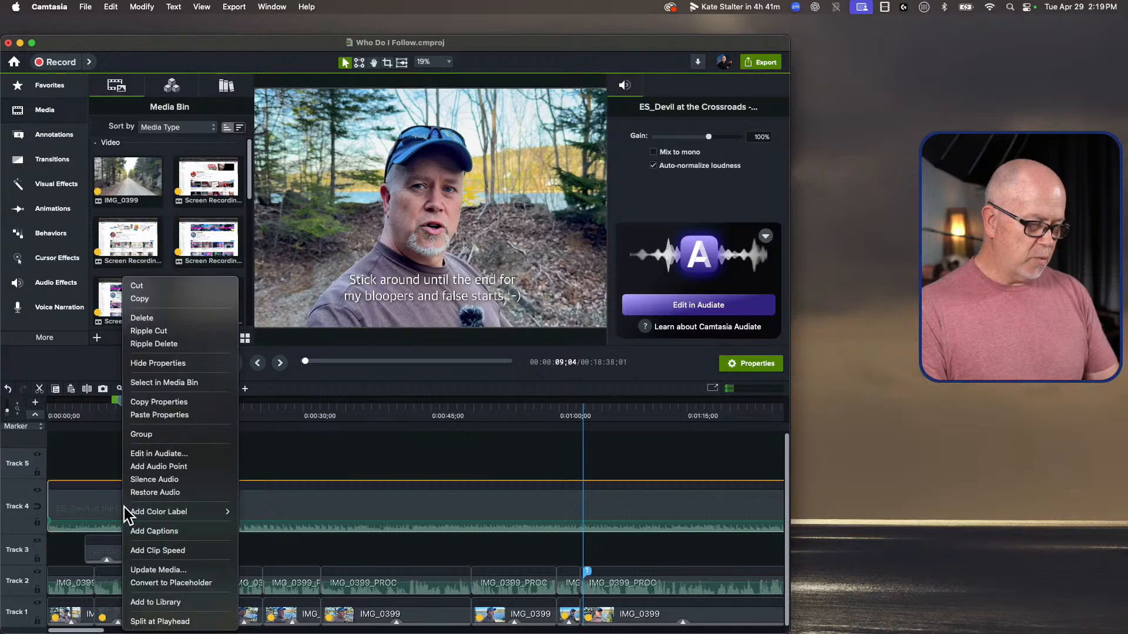
click(158, 456)
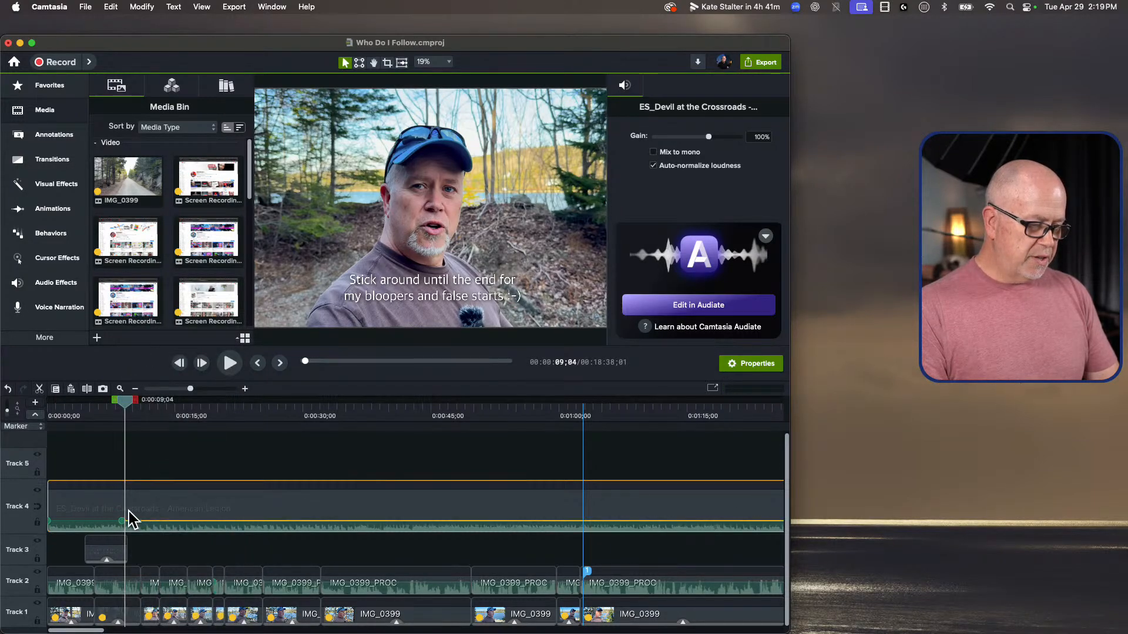
right_click(182, 506)
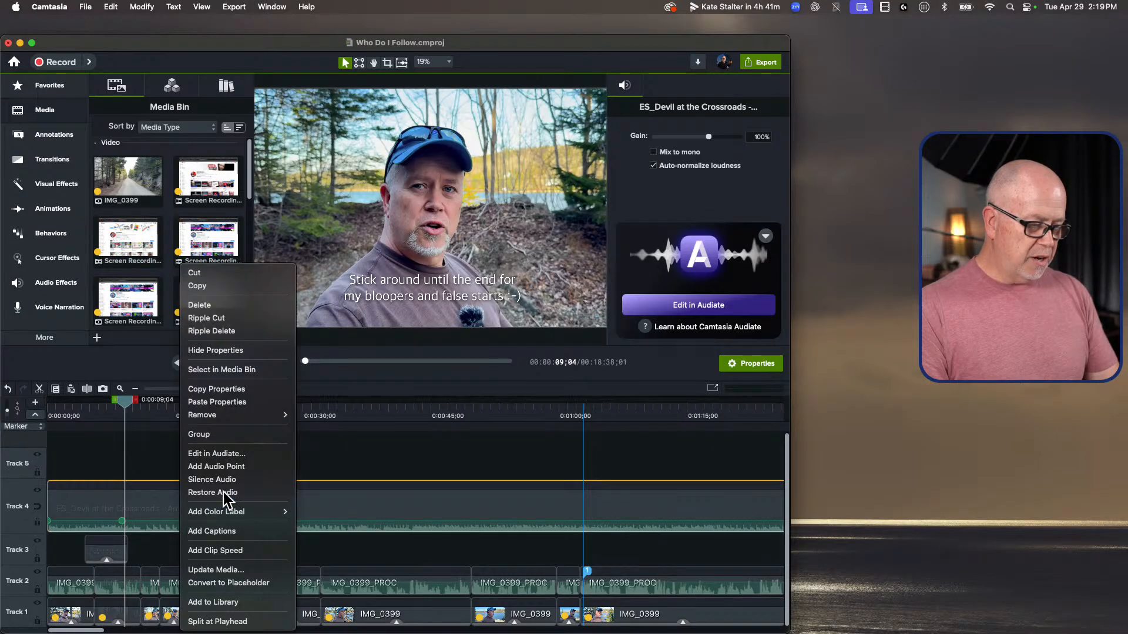
click(235, 465)
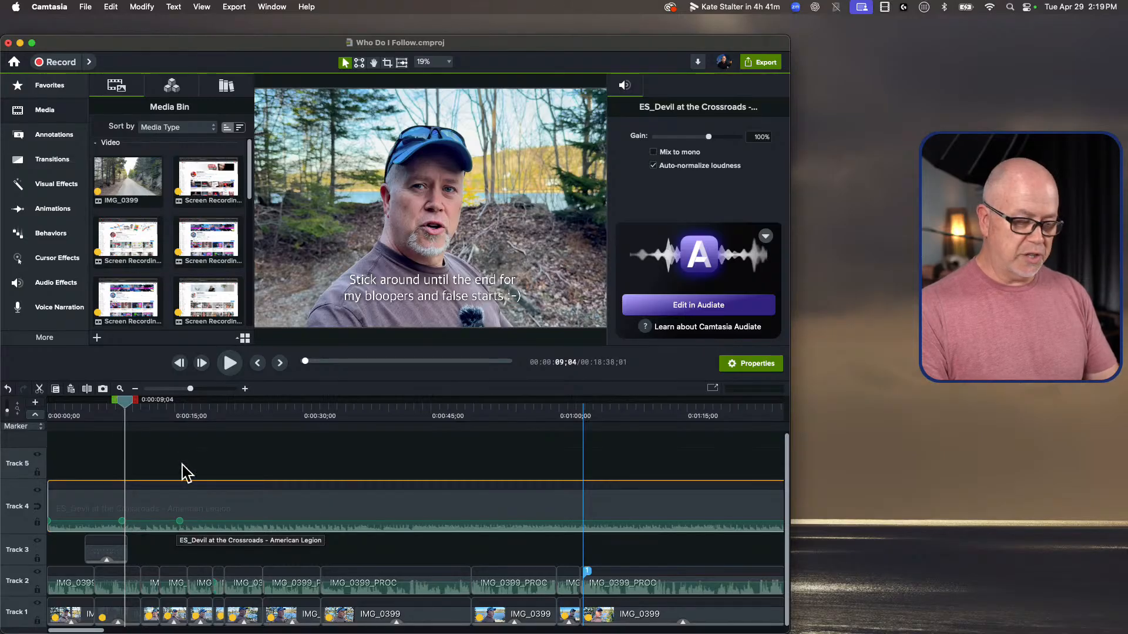
Step: Split the music clip on Track 4 at 0:00:17;26 and delete the part after the split
drag(188, 405, 204, 405)
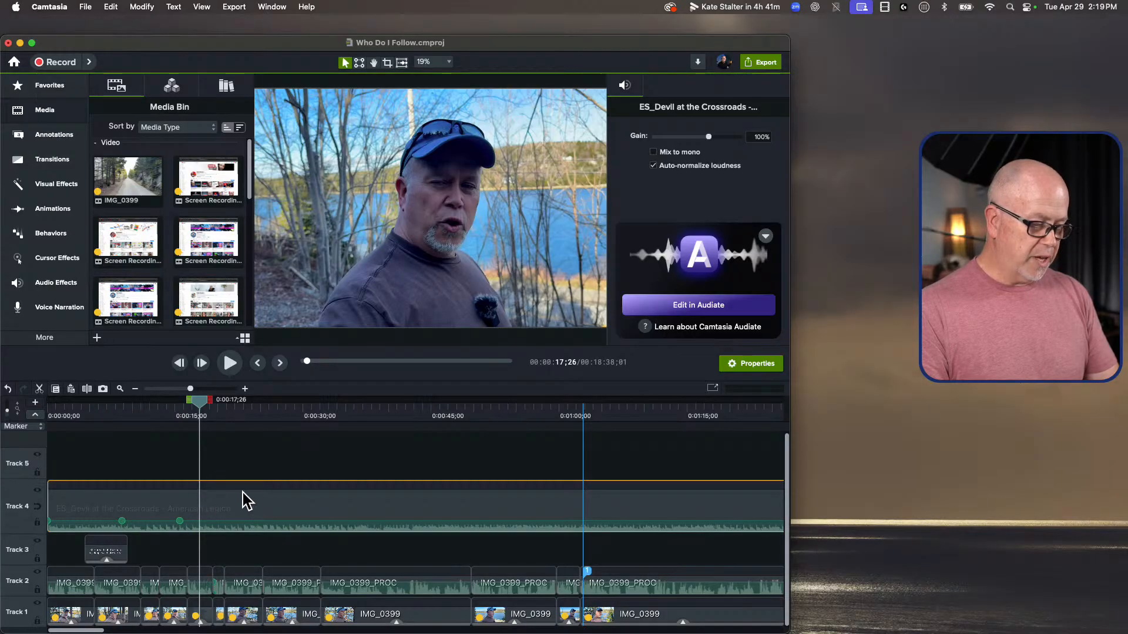
key(s)
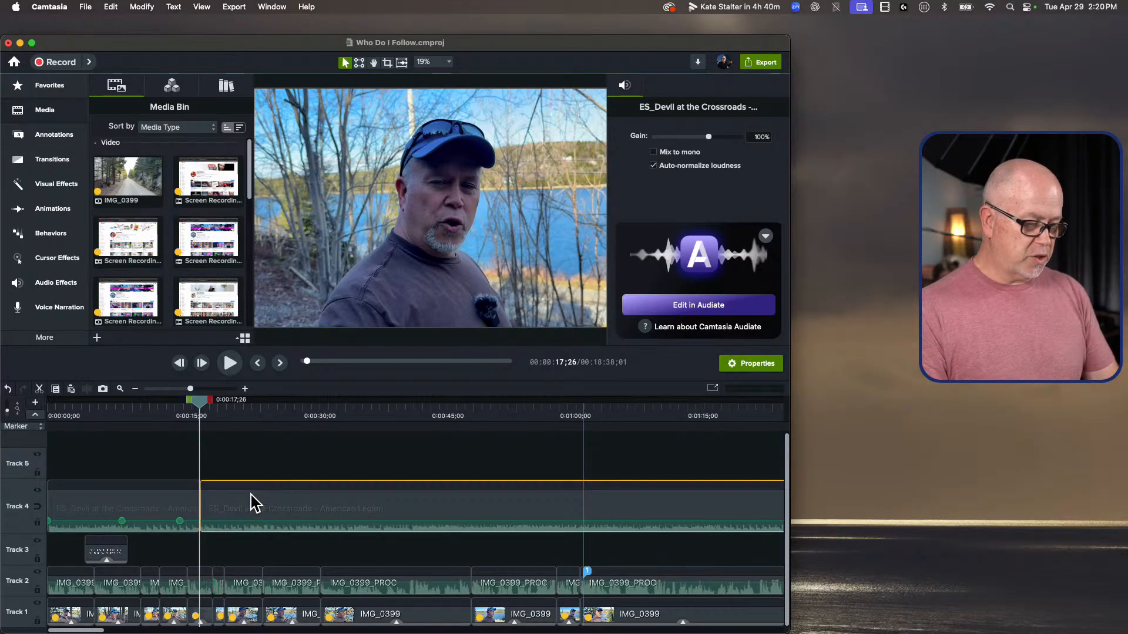
key(Delete)
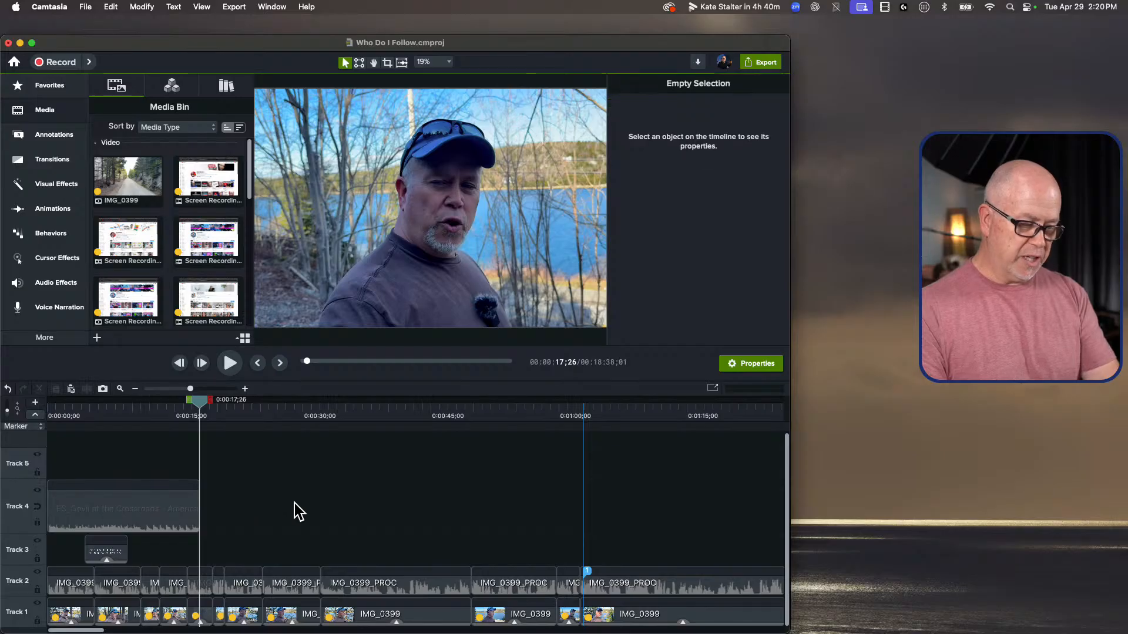
Step: Lower the second audio point on the music clip to silence to create a fade-out, and play through the fade
click(161, 488)
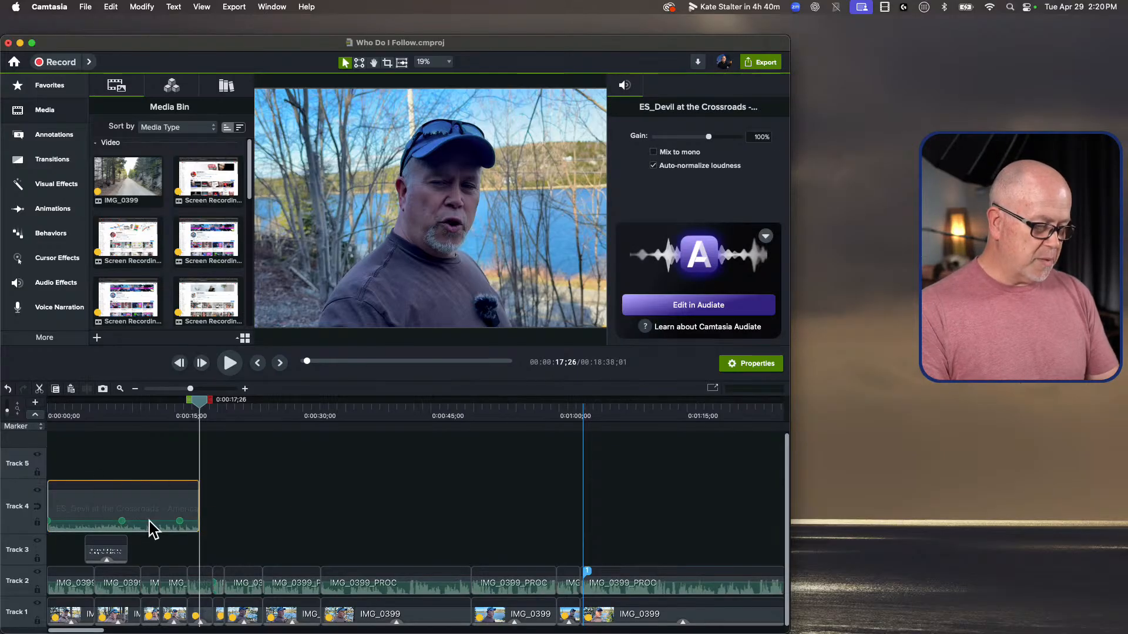
drag(184, 513, 184, 515)
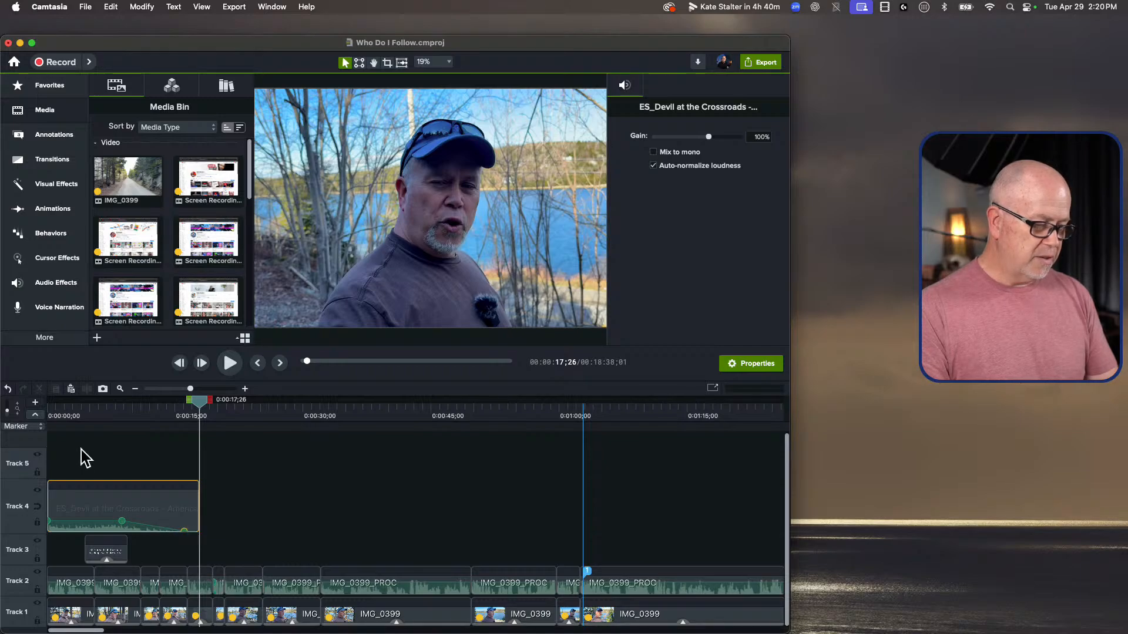
click(101, 408)
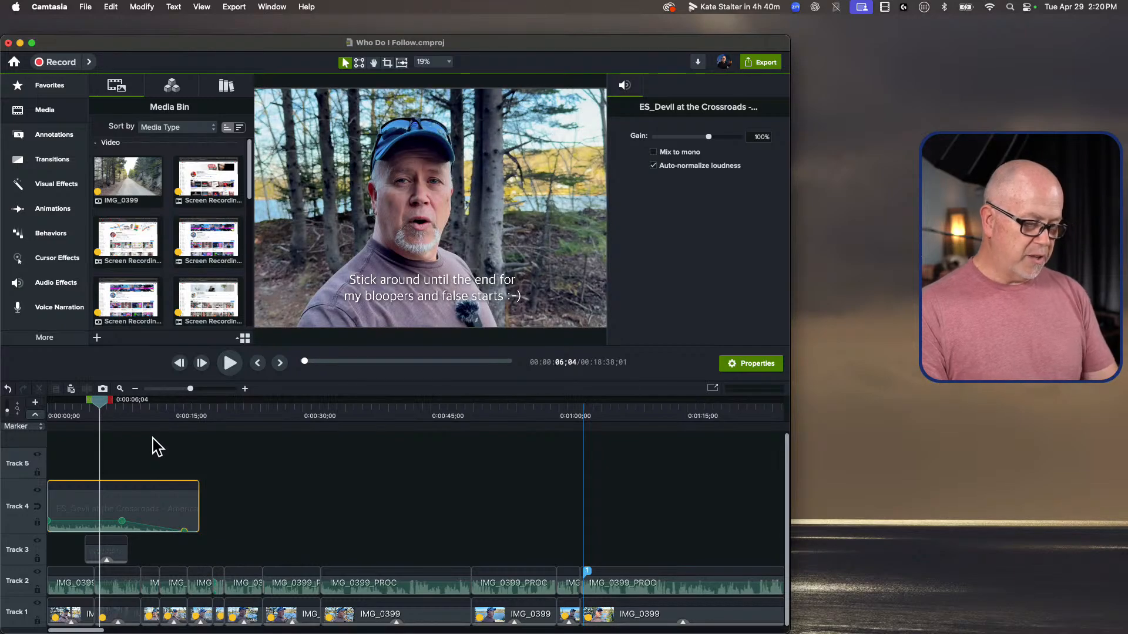
key(space)
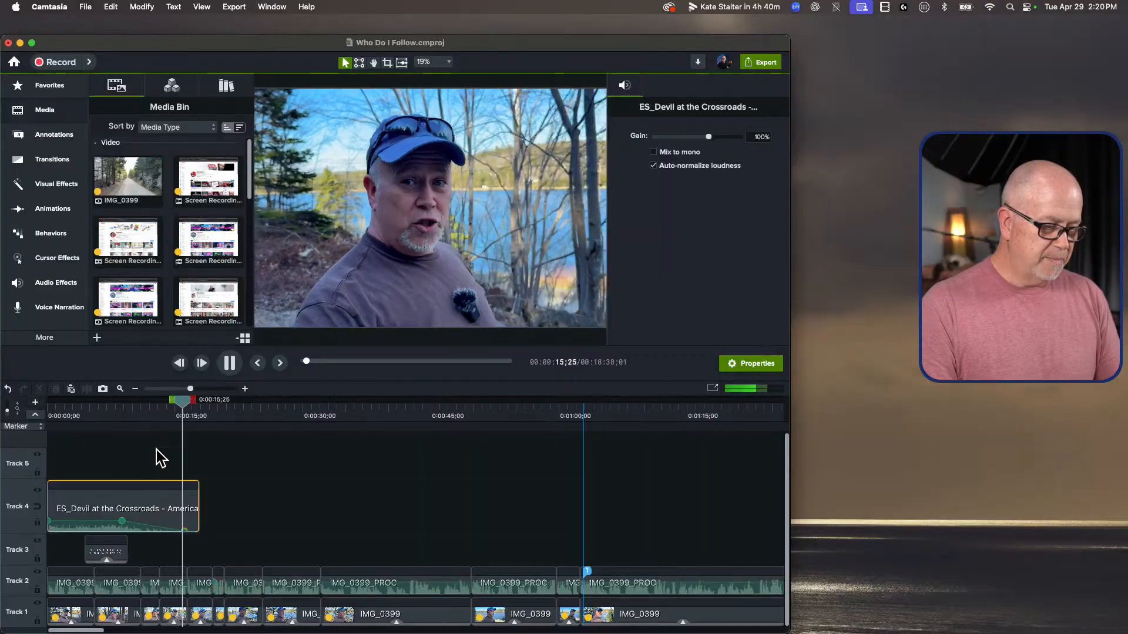
key(space)
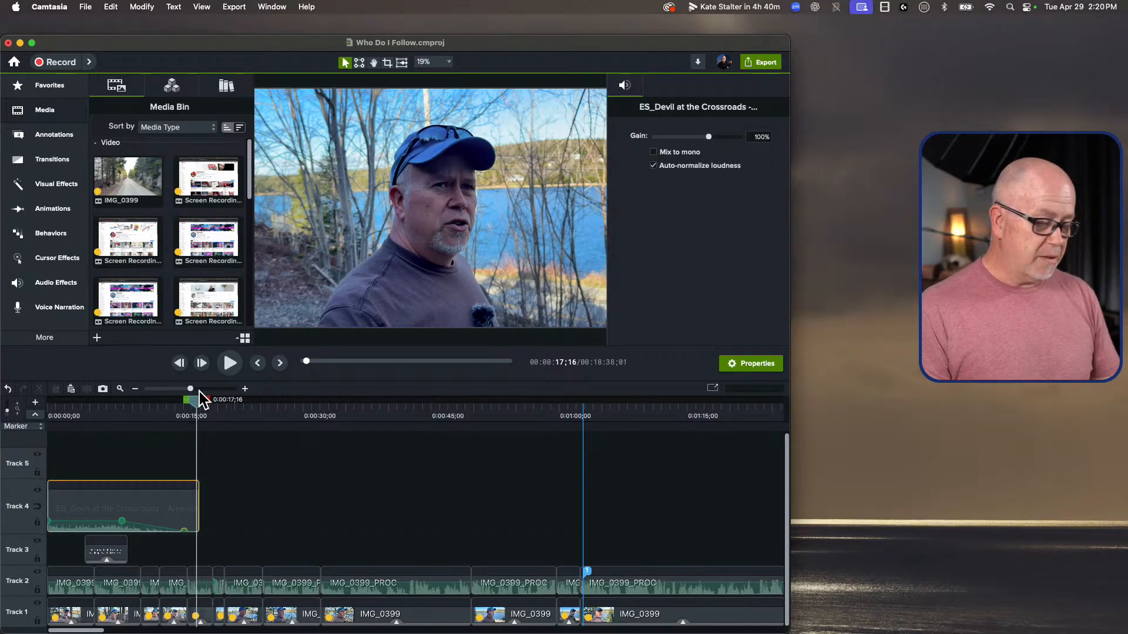
Step: Play the opening from the start to 0:00:04;11 and split the Track 1 and Track 2 clips there
drag(188, 405, 49, 405)
drag(184, 379, 200, 382)
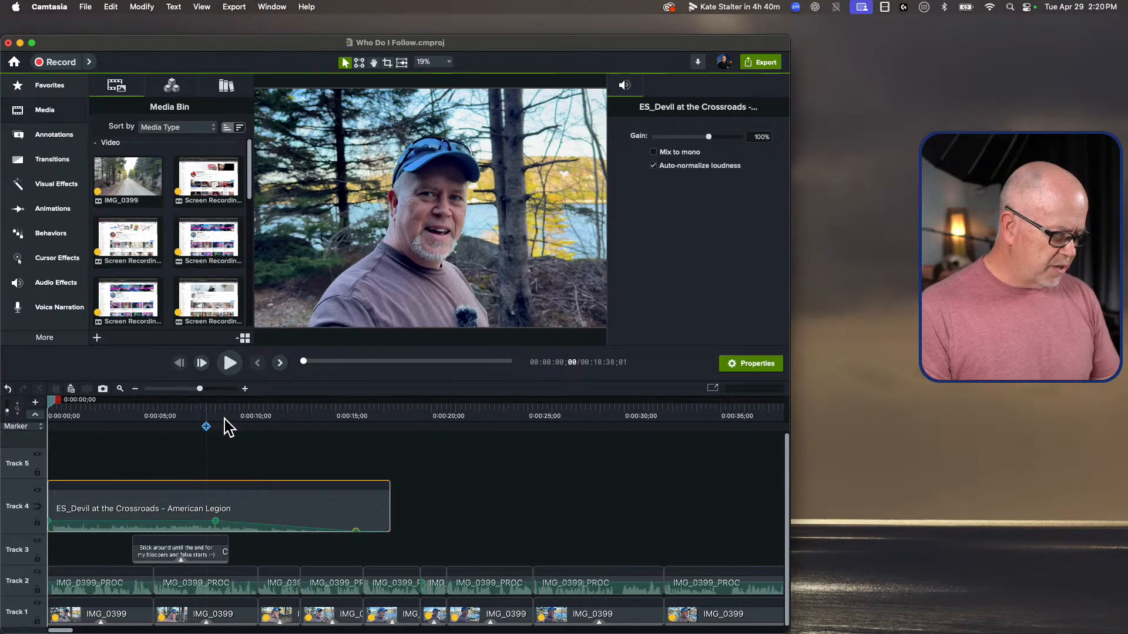
click(98, 408)
key(Home)
click(121, 446)
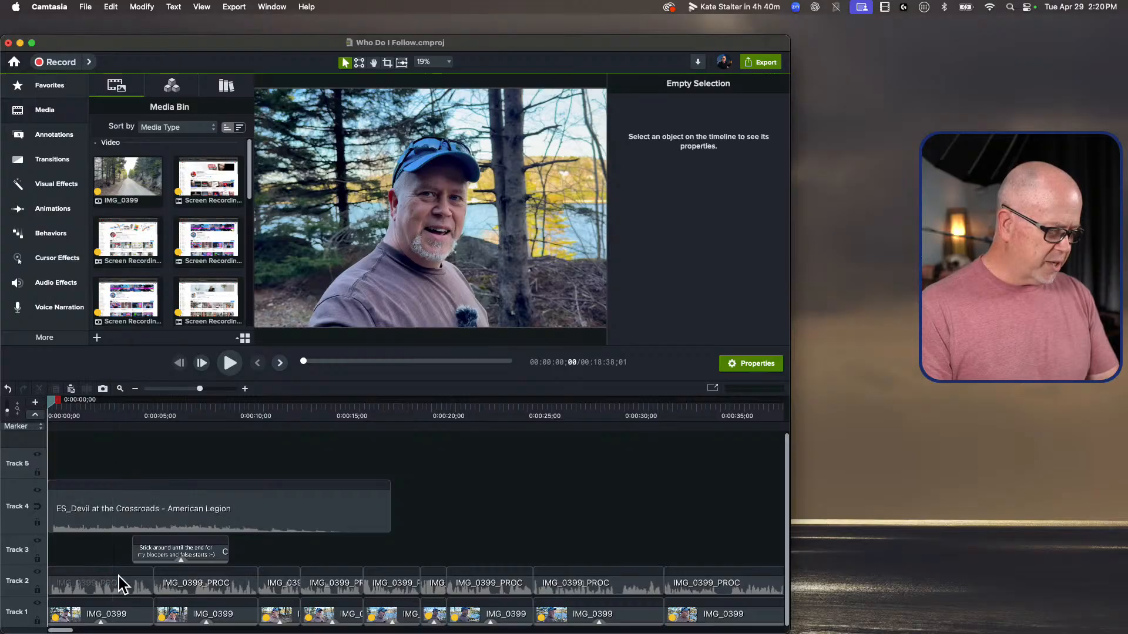
key(space)
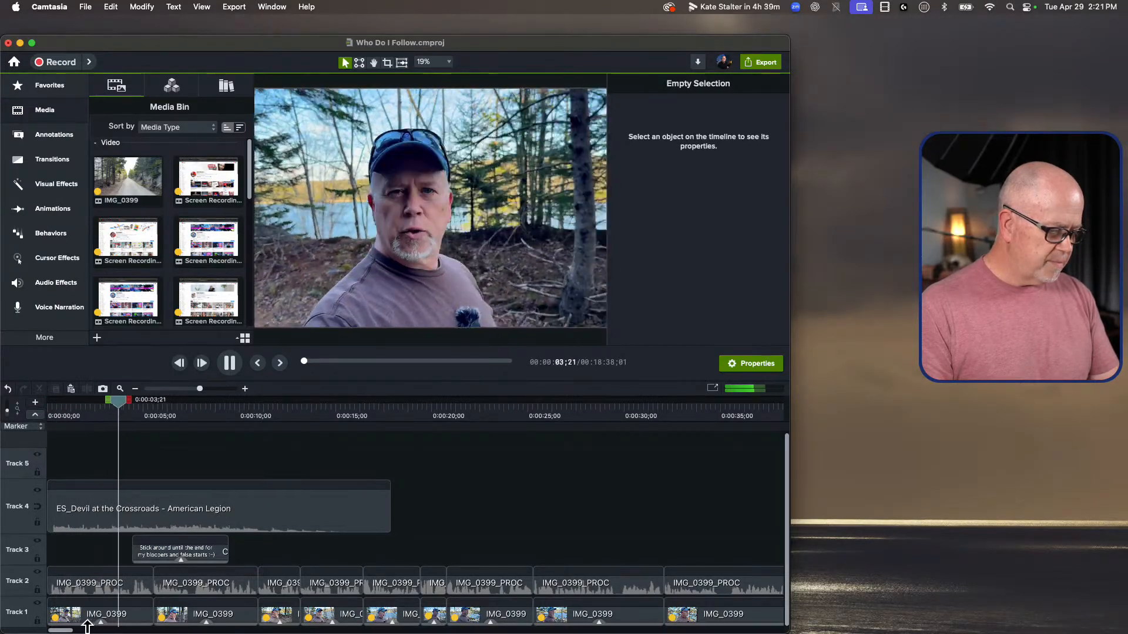
key(space)
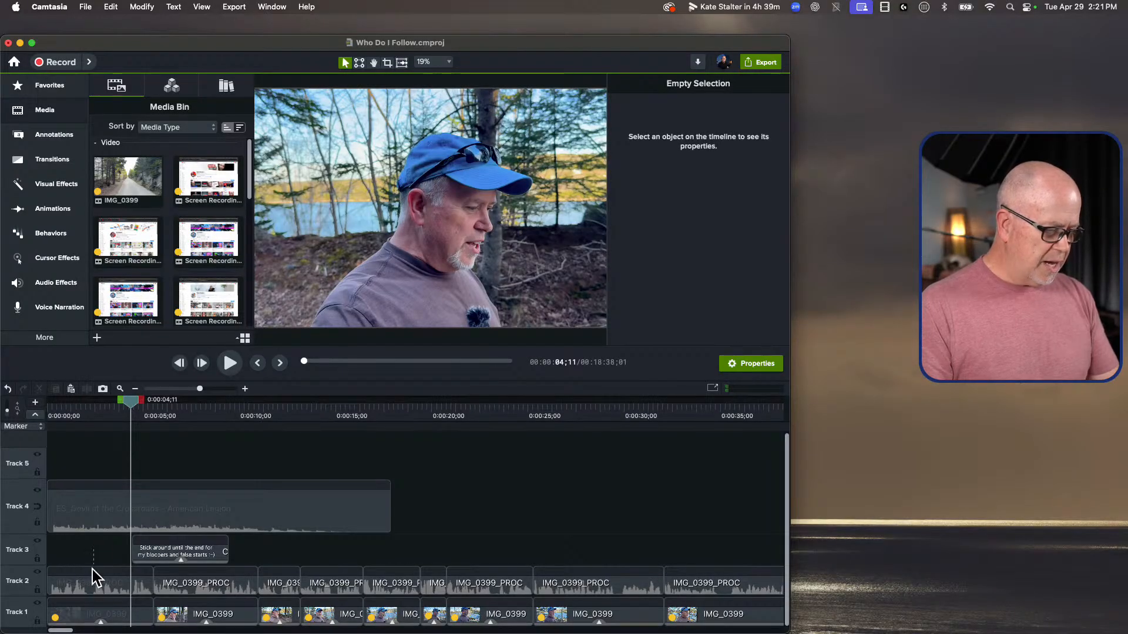
drag(94, 578, 84, 599)
key(super+t)
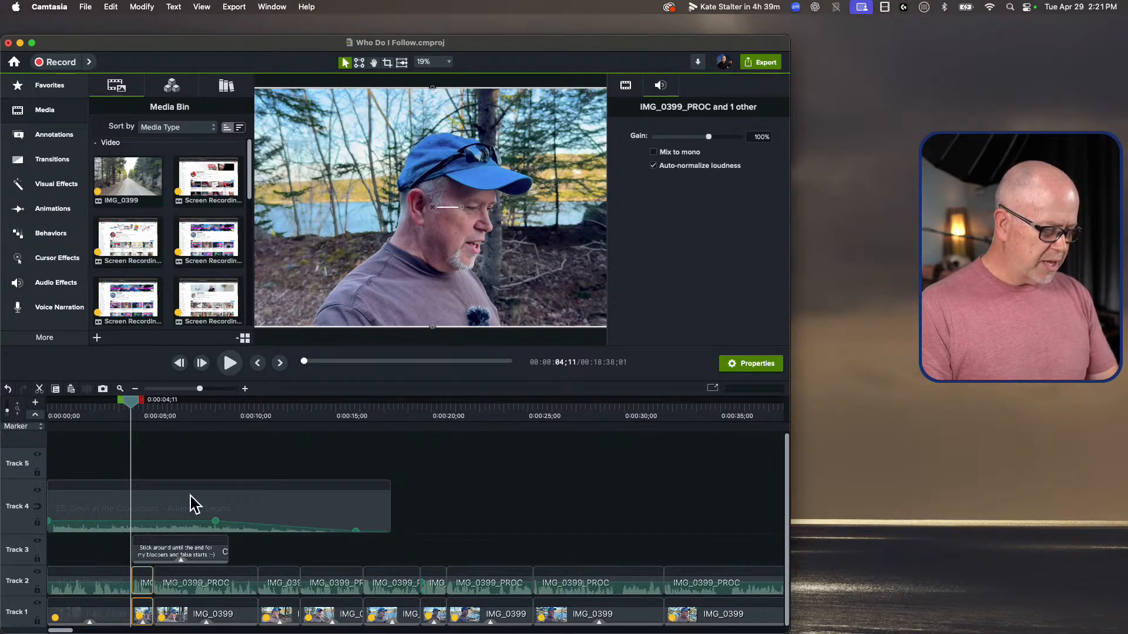
Step: Open a gap in the video and voice from 0:00:04;11 to 0:00:07;13, keeping the music at the timeline start, and play into it
drag(186, 505, 346, 512)
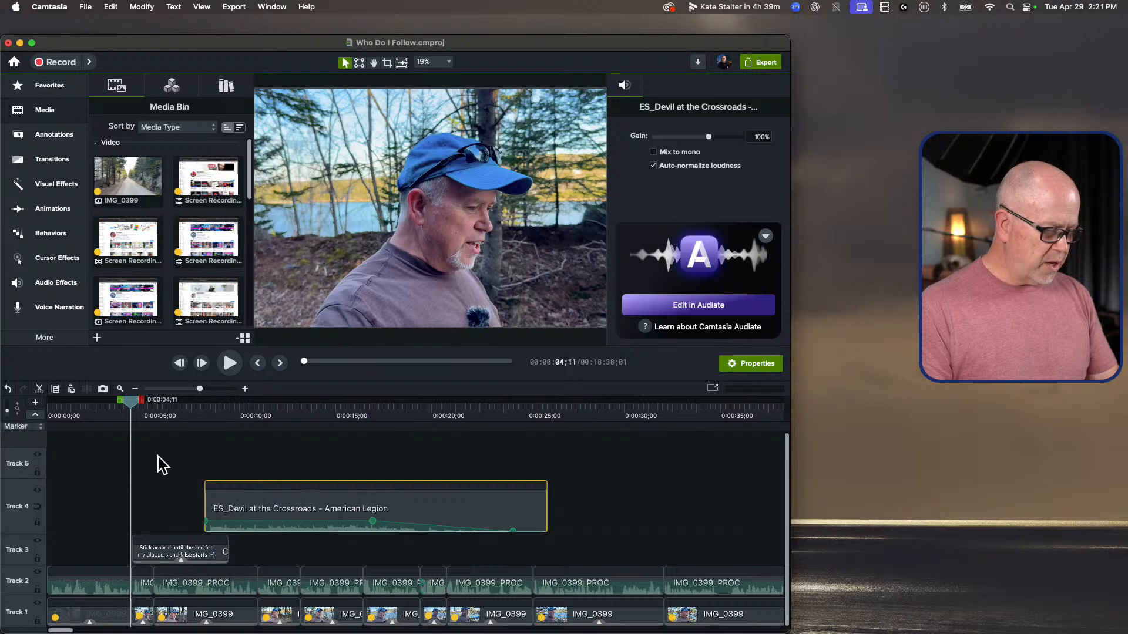
drag(137, 399, 197, 423)
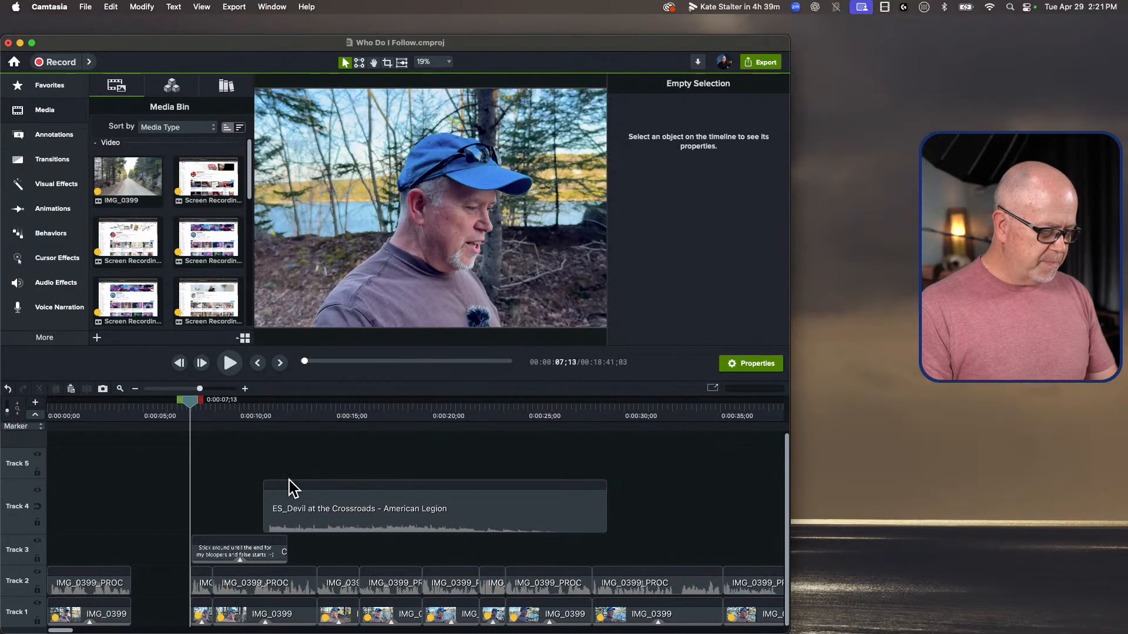
drag(385, 492, 151, 492)
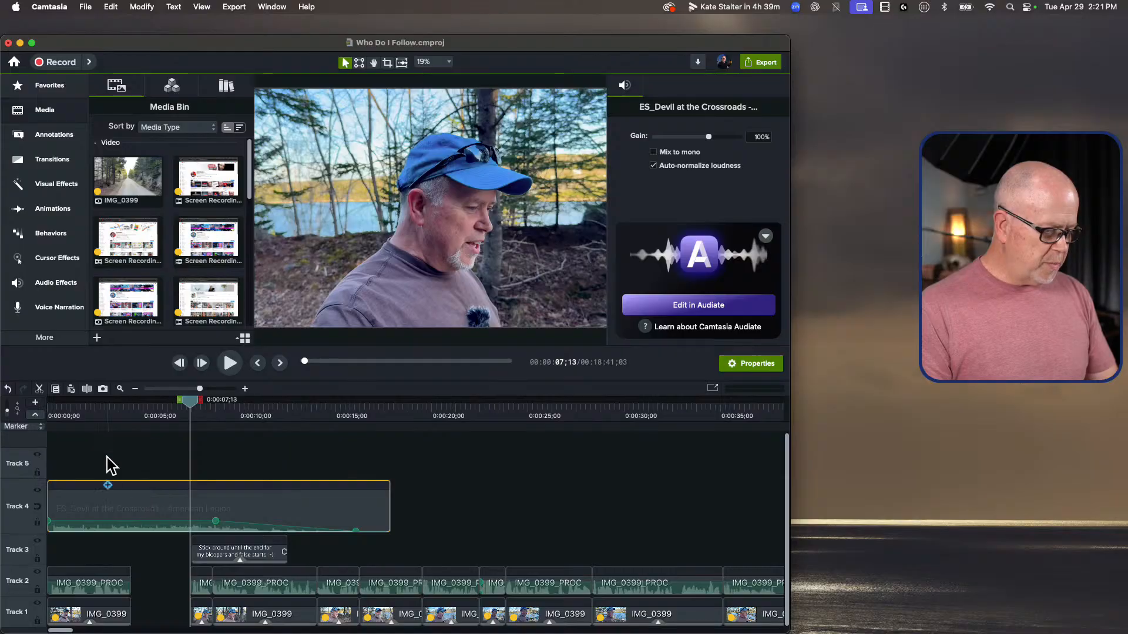
click(101, 407)
key(space)
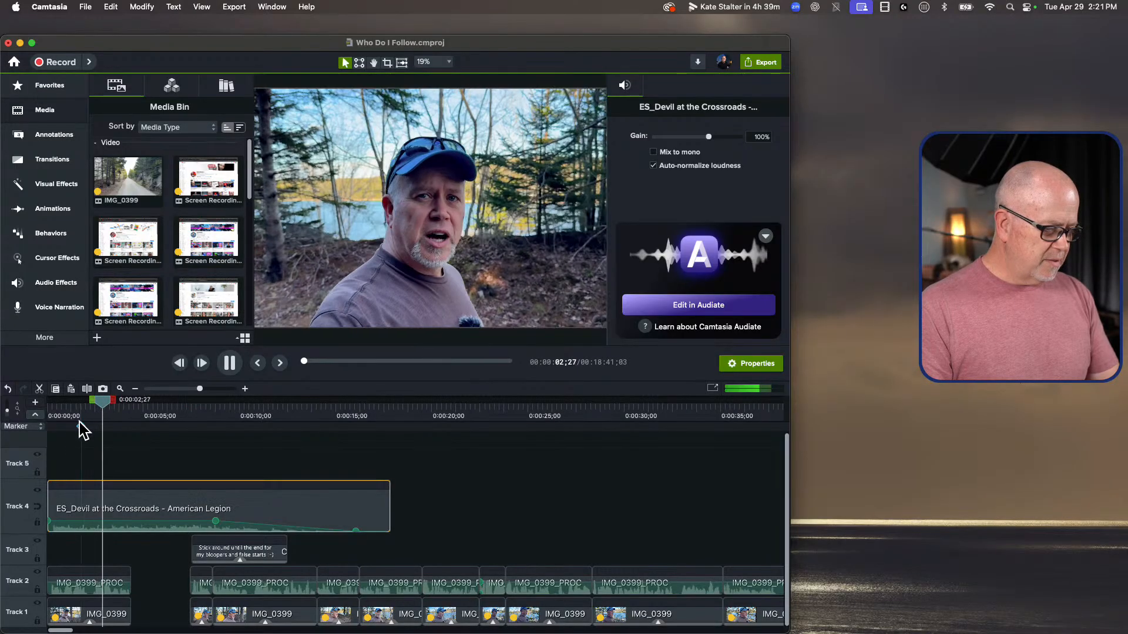
key(space)
Step: Add the favorite ABC text callout to Track 5 at the gap, widen its text box and enlarge the editor window
click(45, 86)
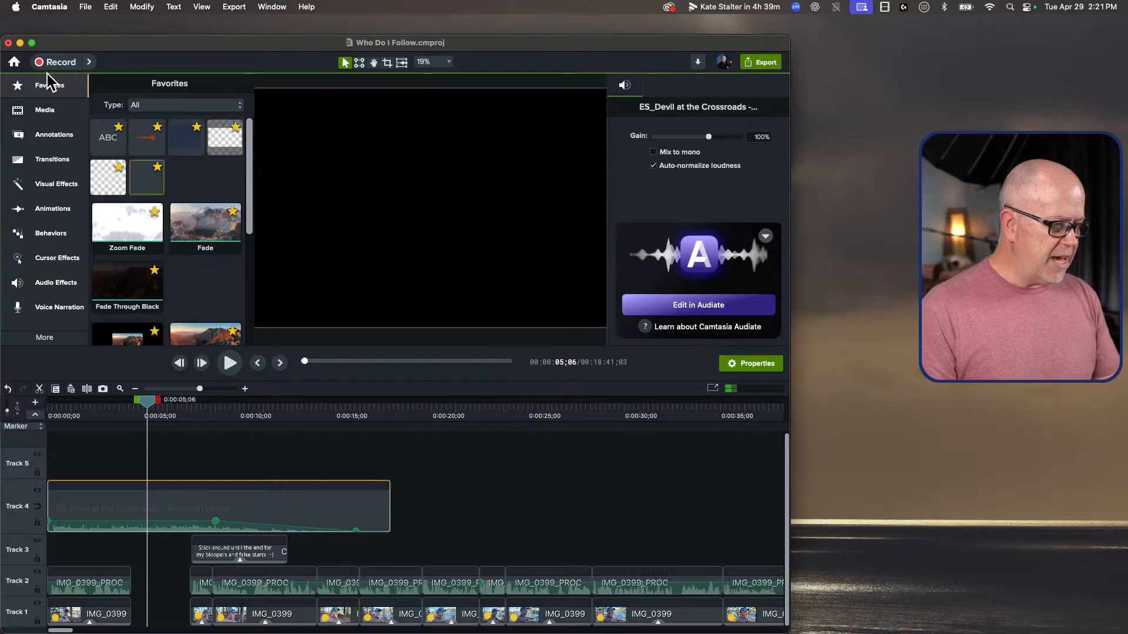
drag(151, 203, 142, 491)
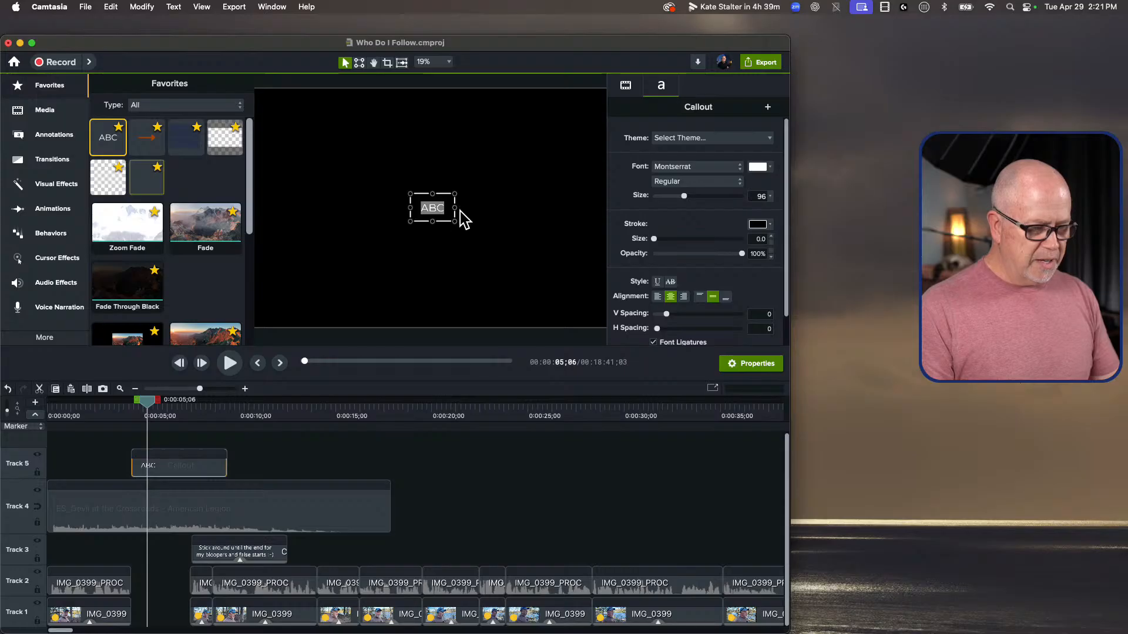
drag(466, 215, 579, 232)
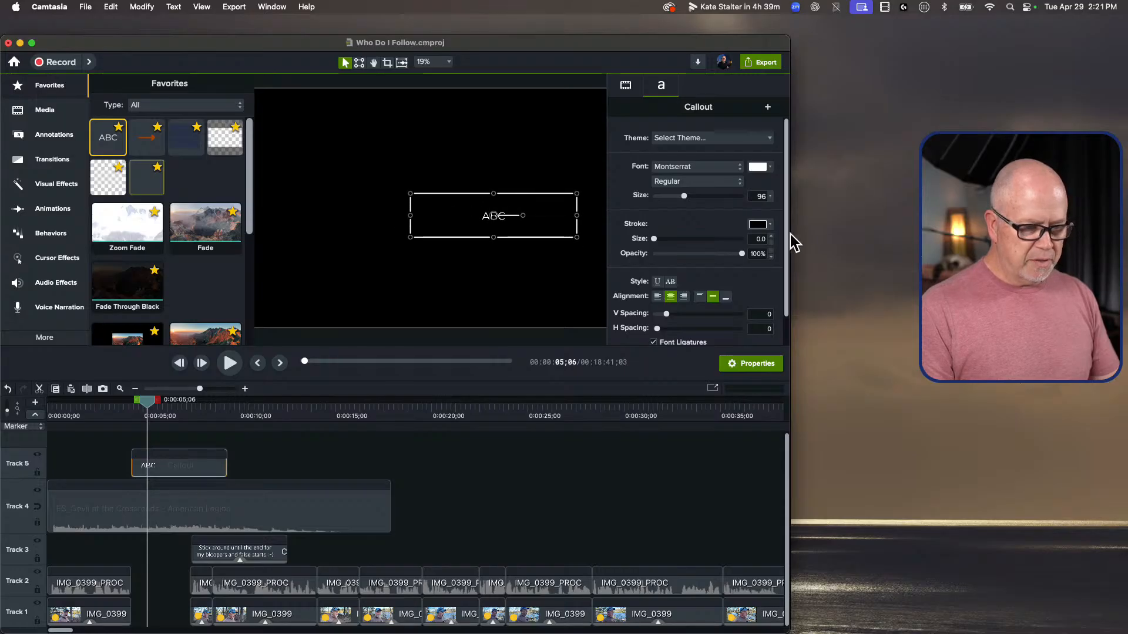
drag(793, 242, 897, 241)
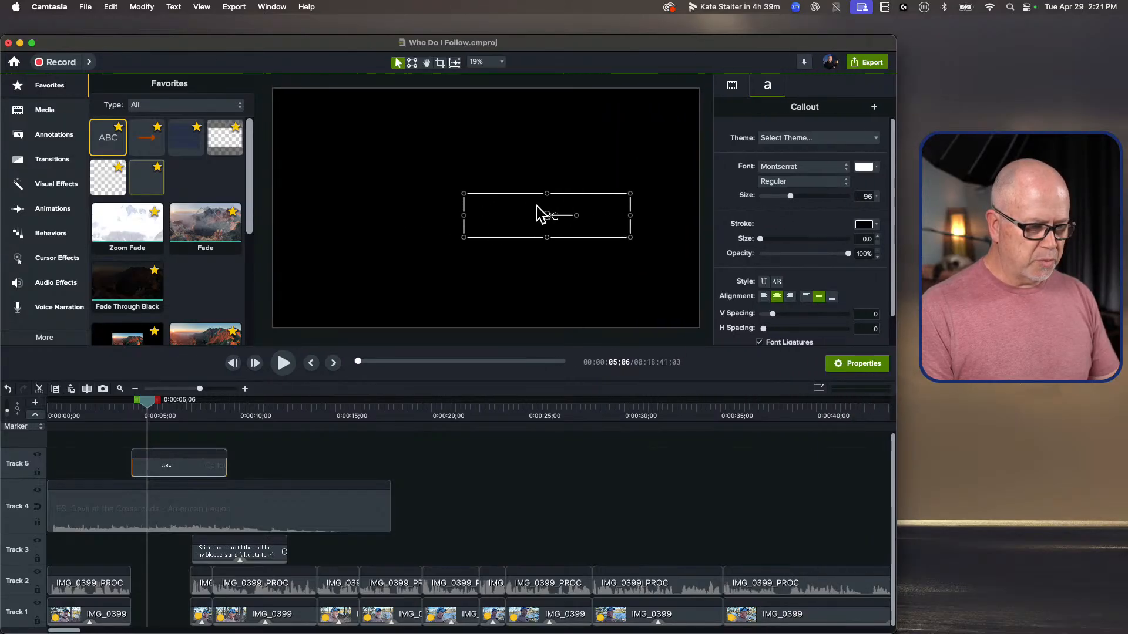
drag(458, 198, 456, 200)
Step: Replace the callout's text with "Insert text here!!", set its font size to 170 and center it on the canvas
key(BackSpace)
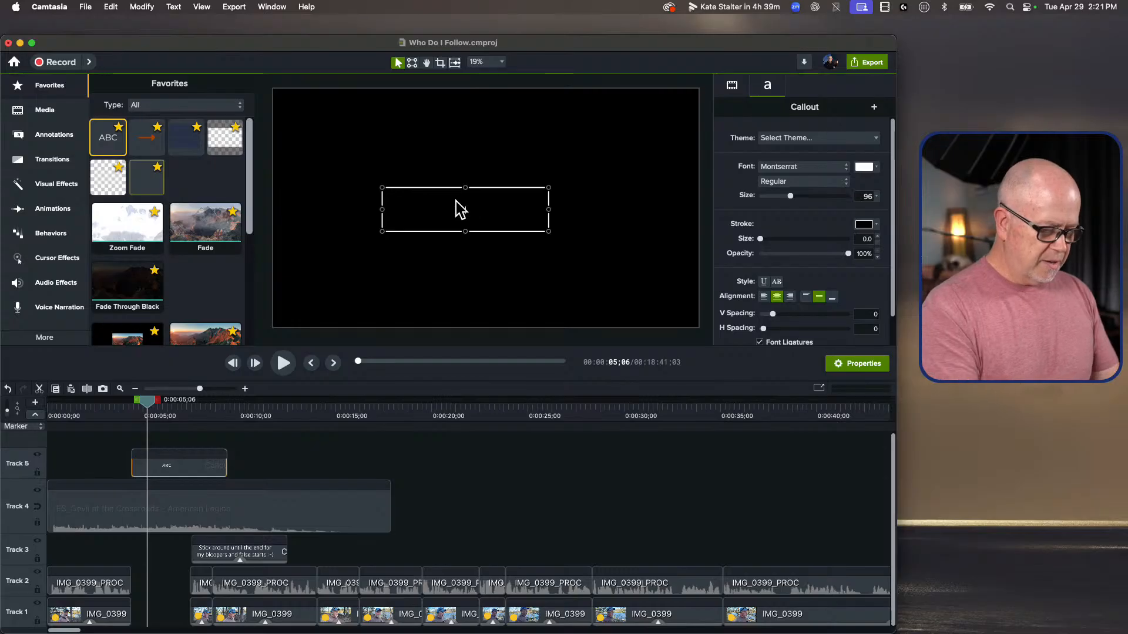
text(Insert text here!!)
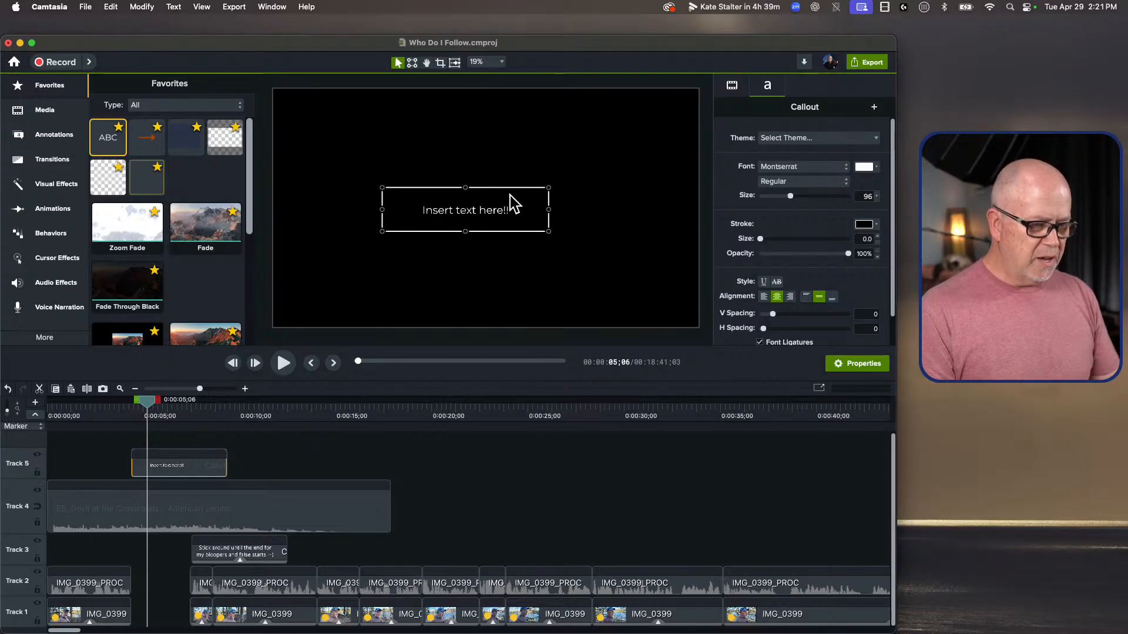
key(super+a)
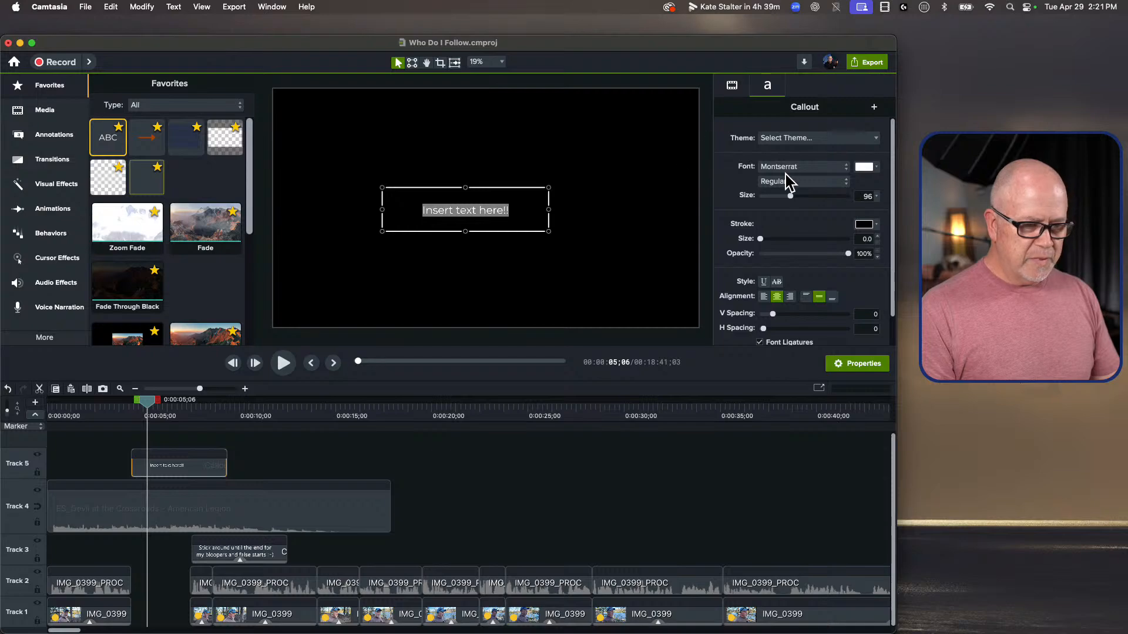
drag(797, 188, 822, 198)
click(611, 230)
drag(464, 210, 483, 208)
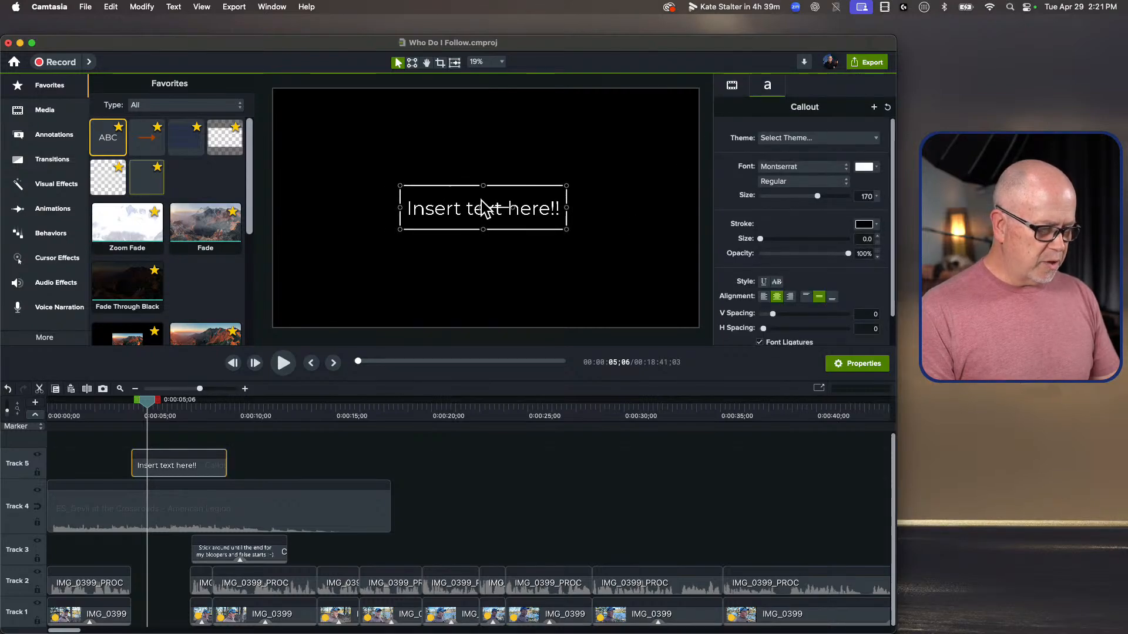
Step: Trim the callout on Track 5 to the end of the gap and move the playhead back to 0:00:03;11
drag(227, 464, 192, 467)
drag(147, 401, 113, 403)
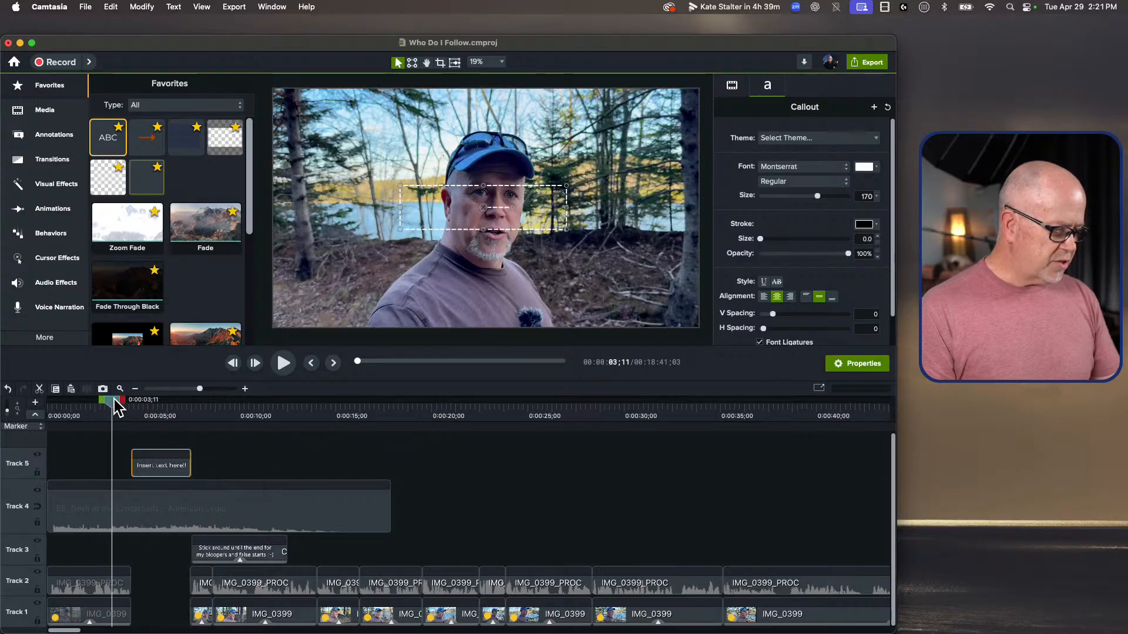
Step: Play the opening across the title gap and return the playhead to the start of the callout at 0:00:04;14
click(246, 445)
key(space)
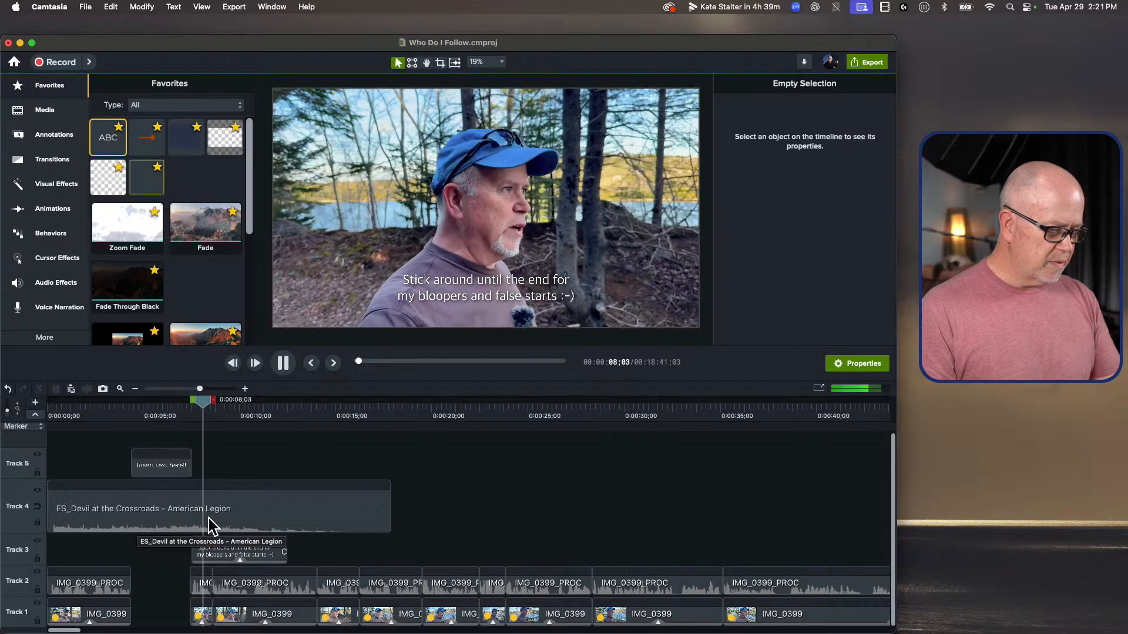
click(132, 411)
drag(136, 407, 135, 407)
Step: Add two closely spaced audio points to the Track 4 music clip at the start of the title callout
click(139, 506)
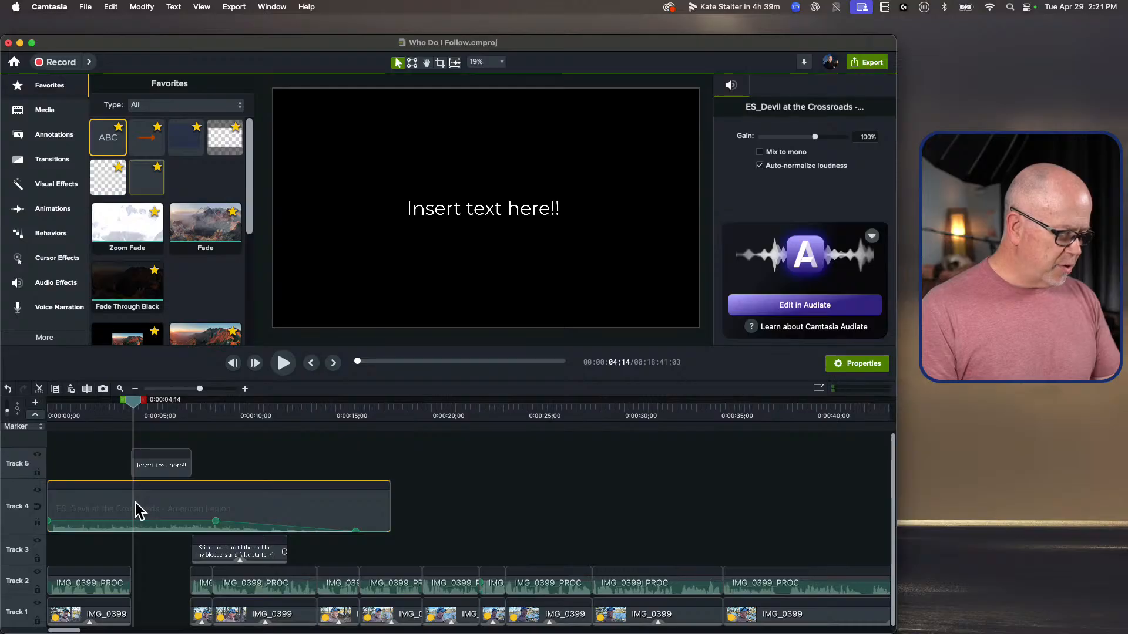
right_click(134, 503)
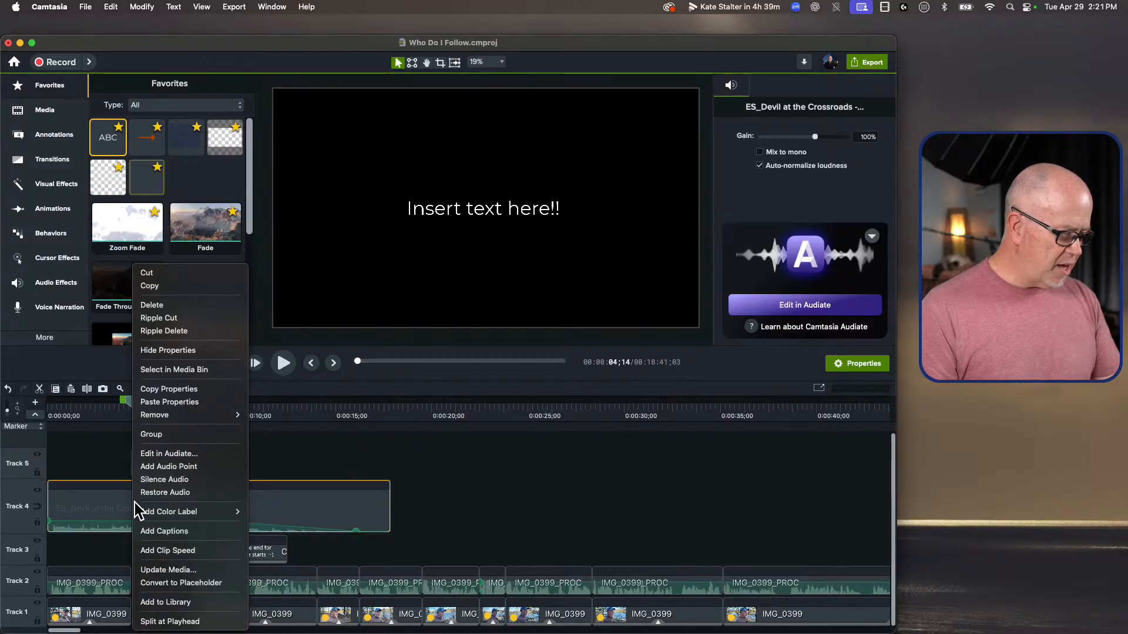
click(179, 465)
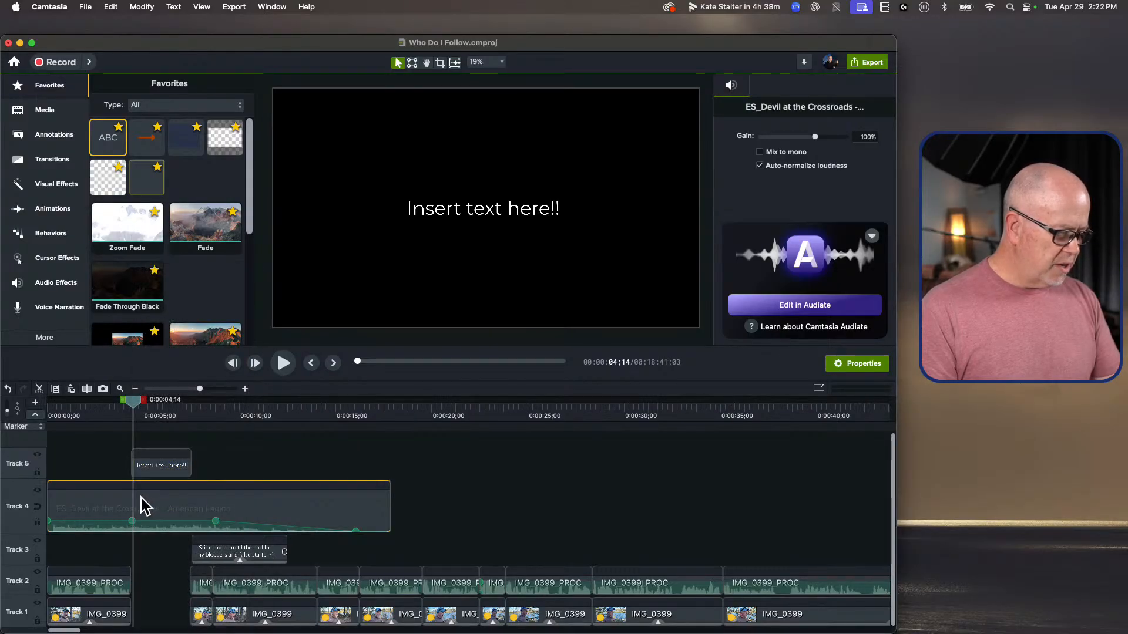
right_click(141, 506)
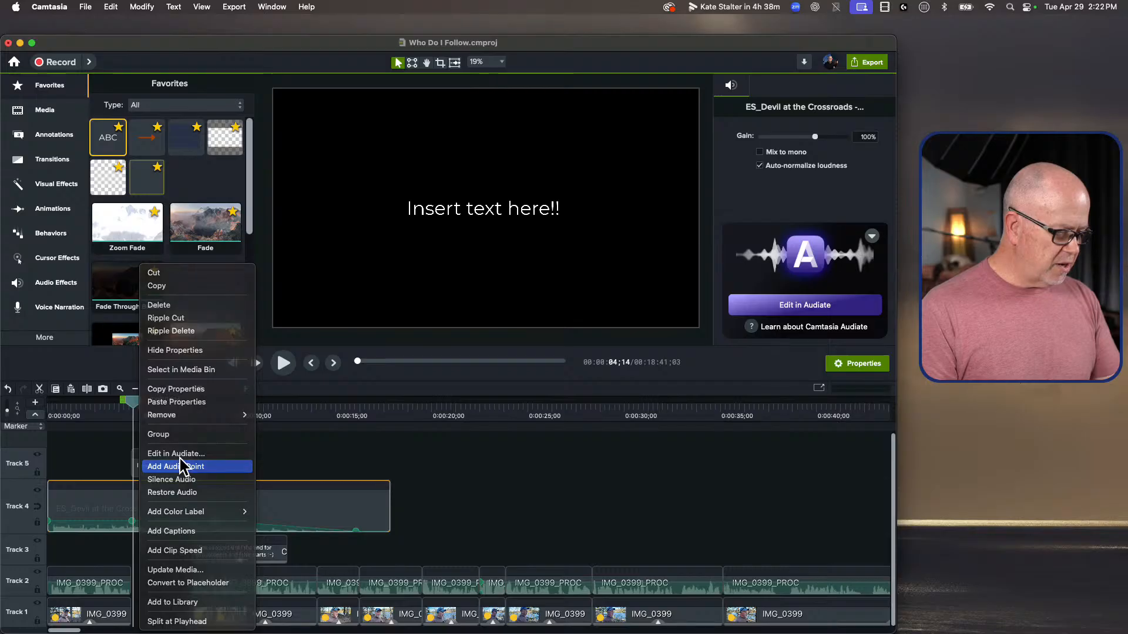
click(181, 465)
Step: Add two closely spaced audio points to the music where the title callout ends and raise the volume between the inner points
right_click(200, 498)
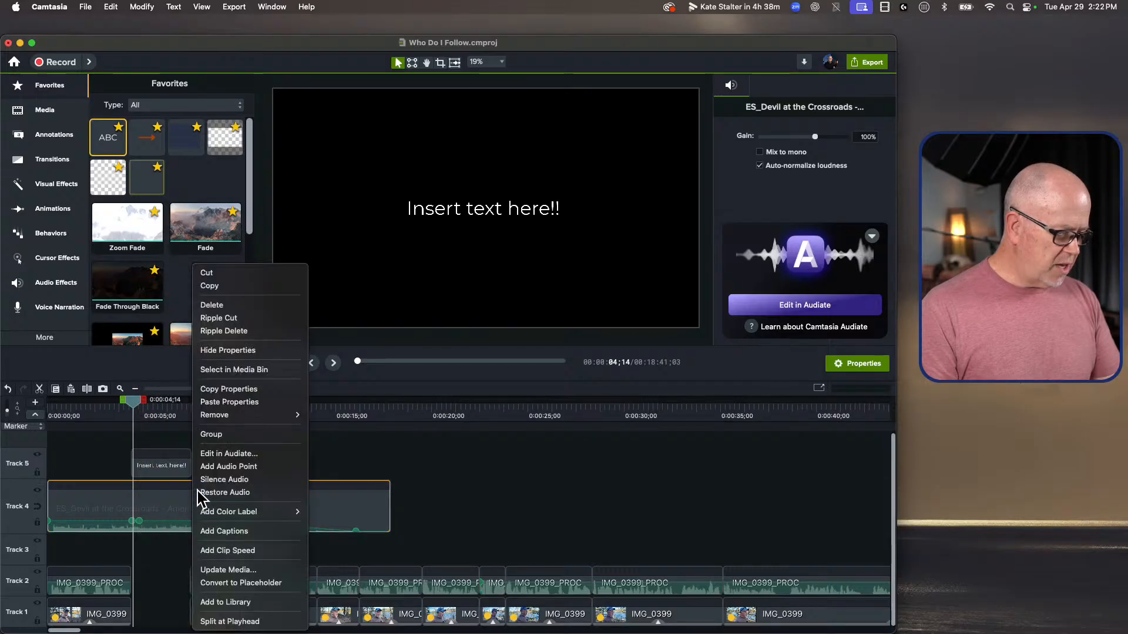
click(227, 465)
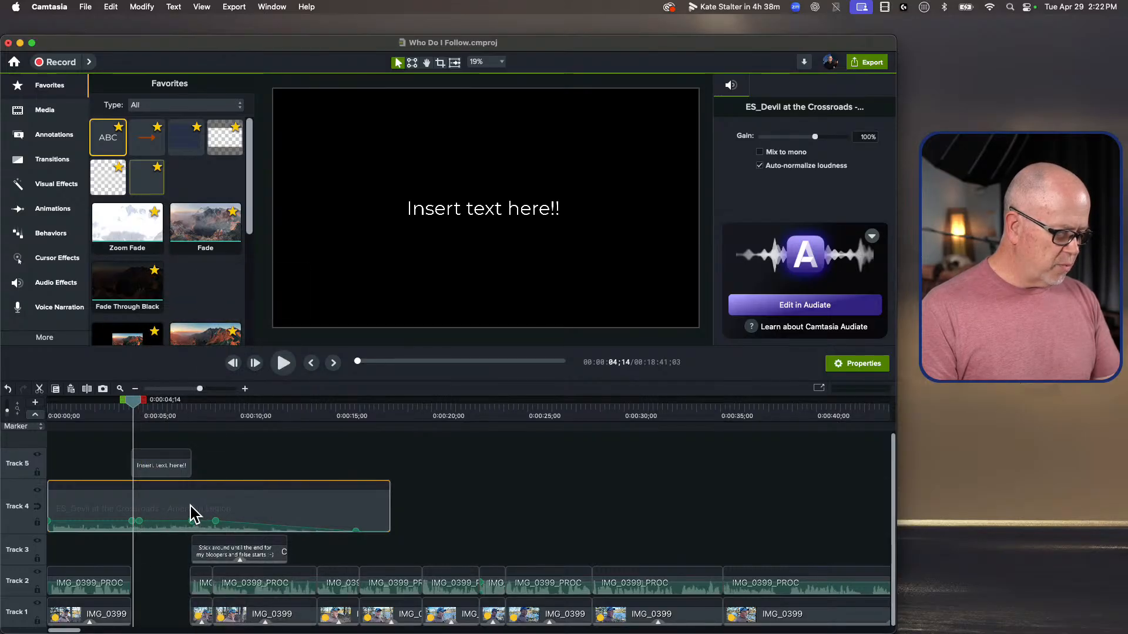
right_click(190, 514)
click(227, 466)
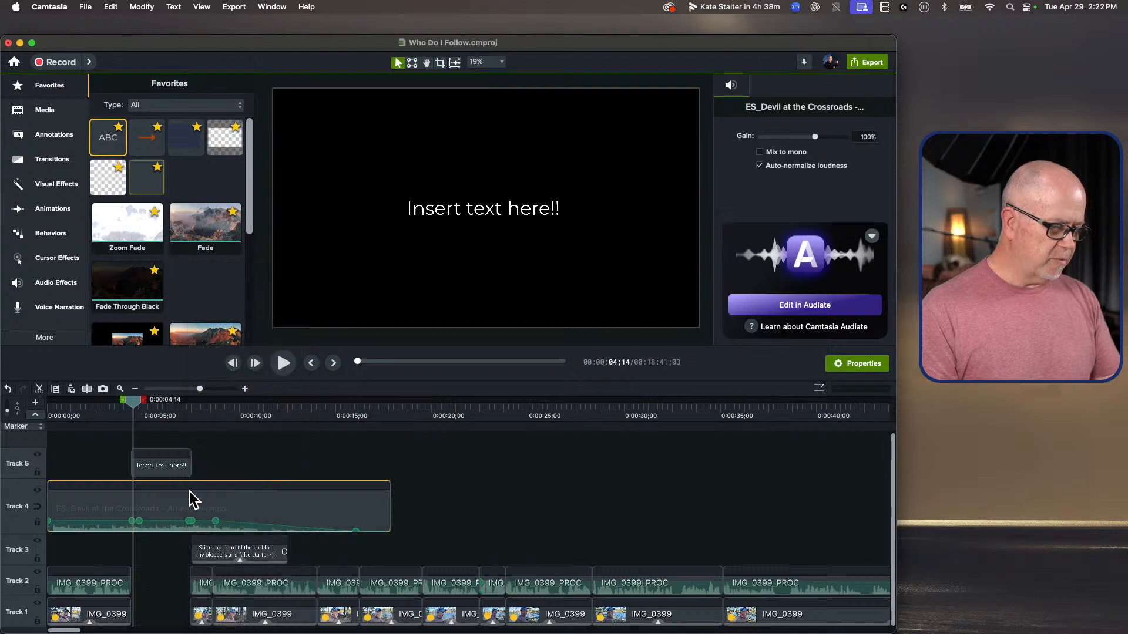
drag(176, 513, 153, 484)
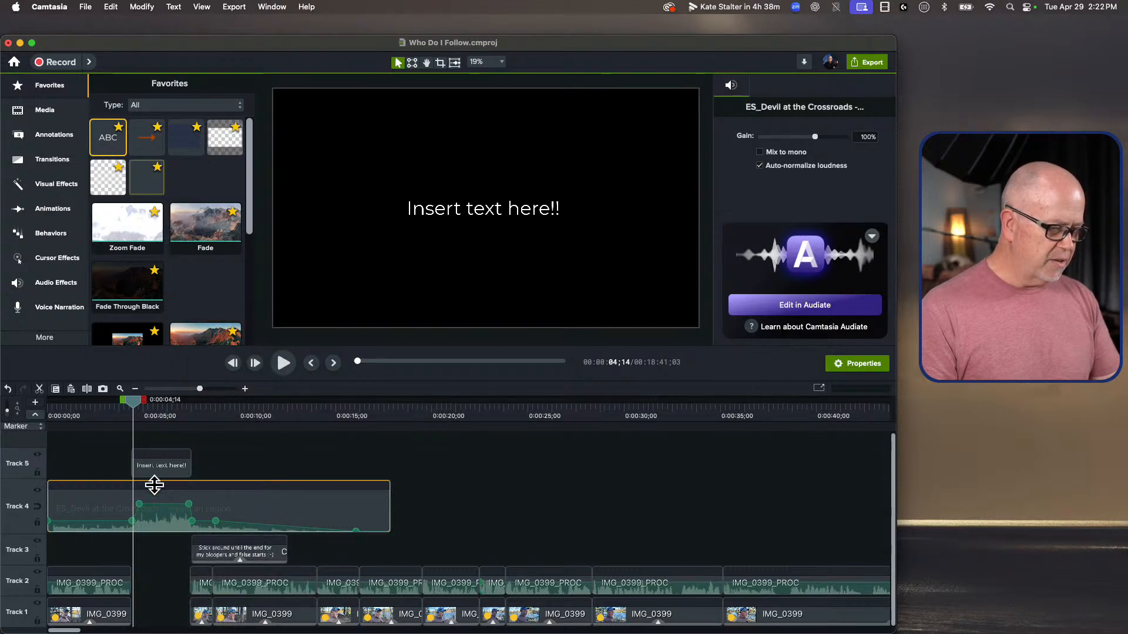
Step: Play from just before the title callout to 0:00:09;27 to check the music's rise and fall
click(105, 409)
key(space)
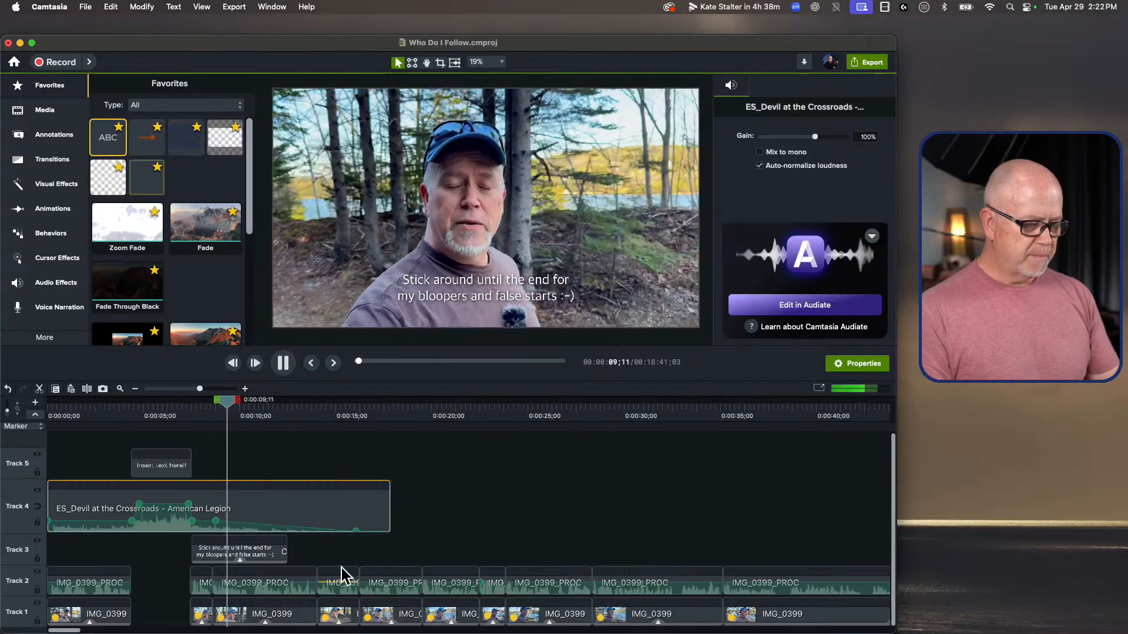
key(space)
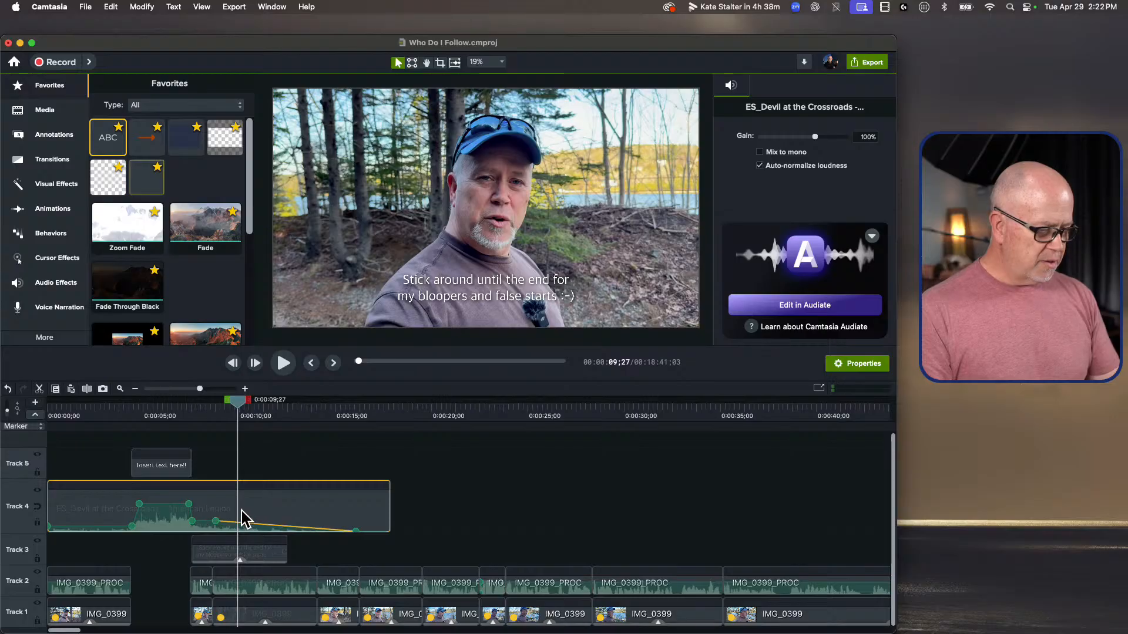
Step: Lower the Track 4 music outside the title section and shorten its fade to 0%, trimming the clip's end to about 0:00:13
click(214, 521)
drag(356, 530, 312, 530)
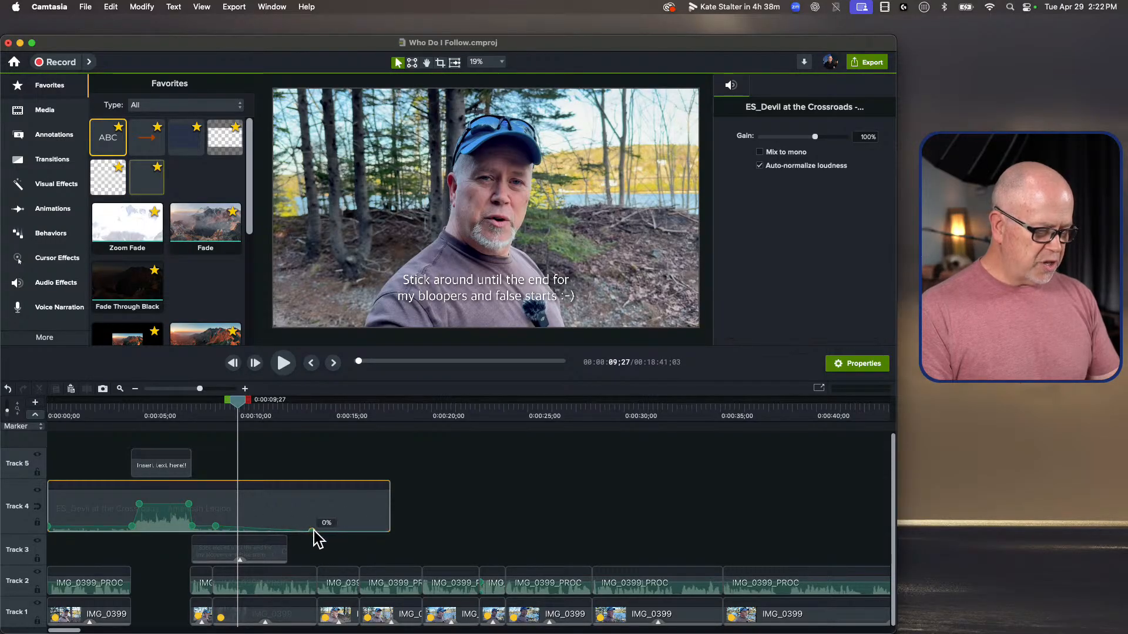
drag(392, 504, 300, 511)
Step: Play the opening from 0:00:00;00 to 0:00:12;08 to check the music levels and fade
drag(87, 411, 8, 410)
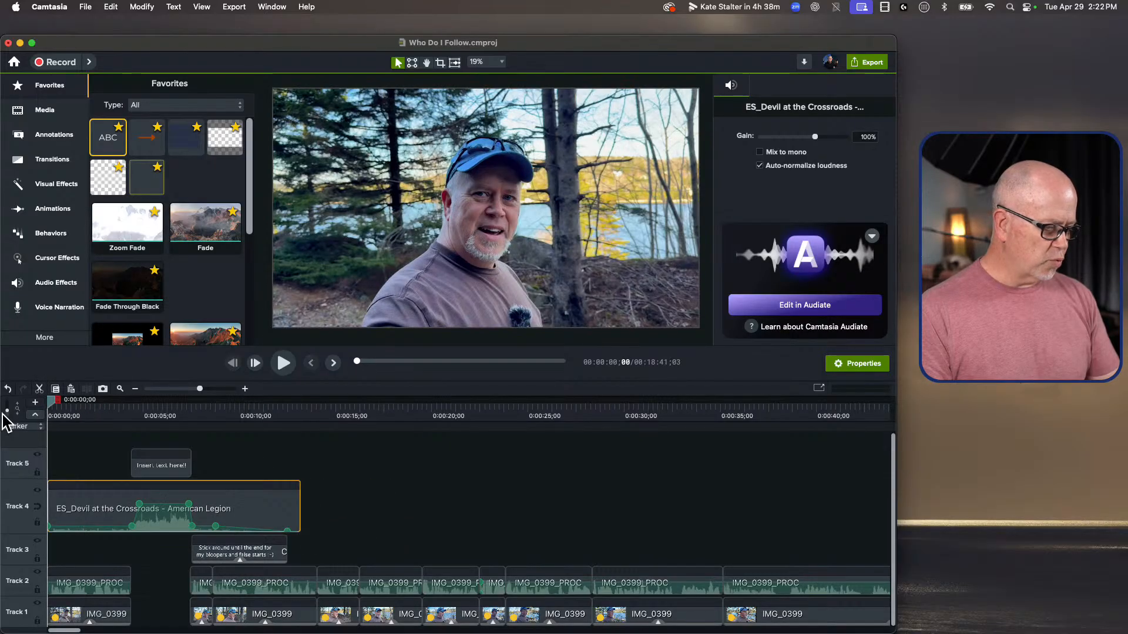
key(space)
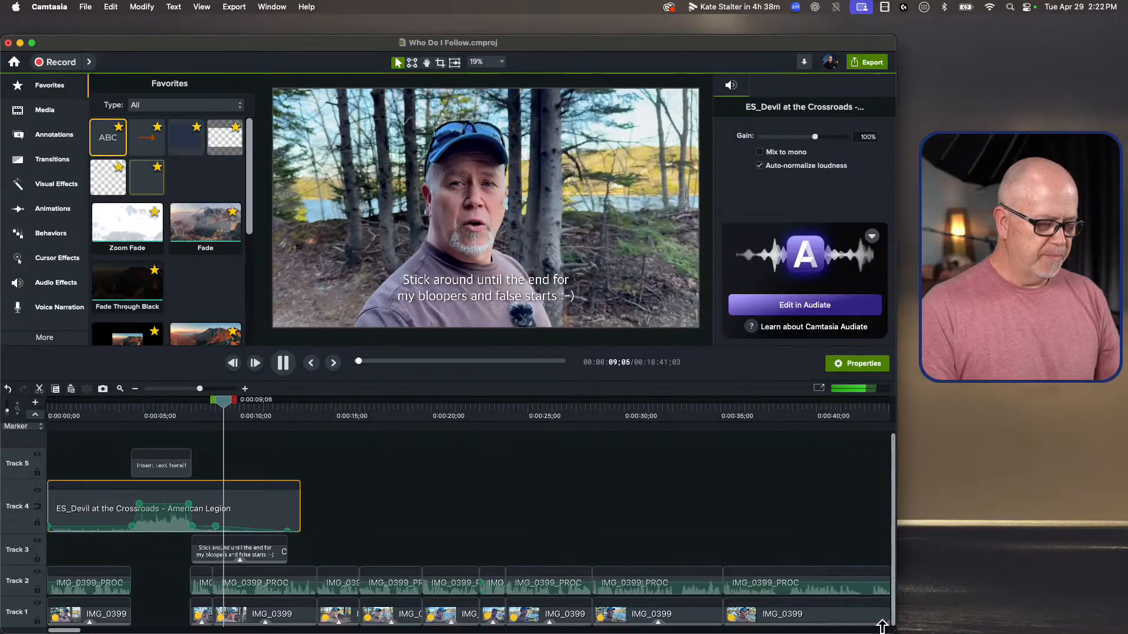
click(412, 492)
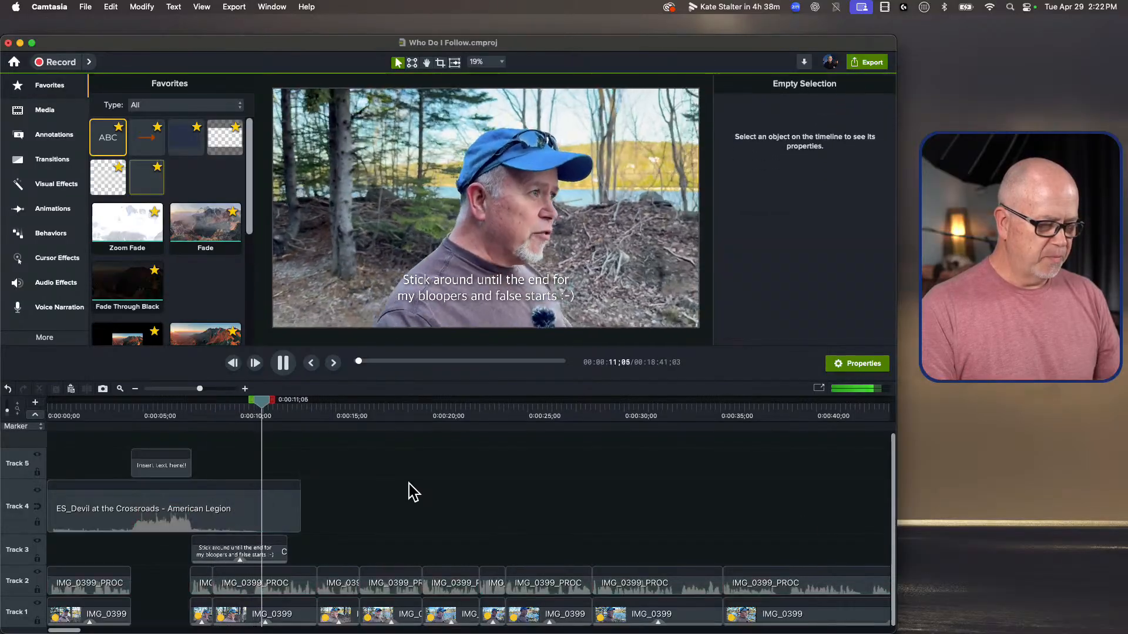
key(space)
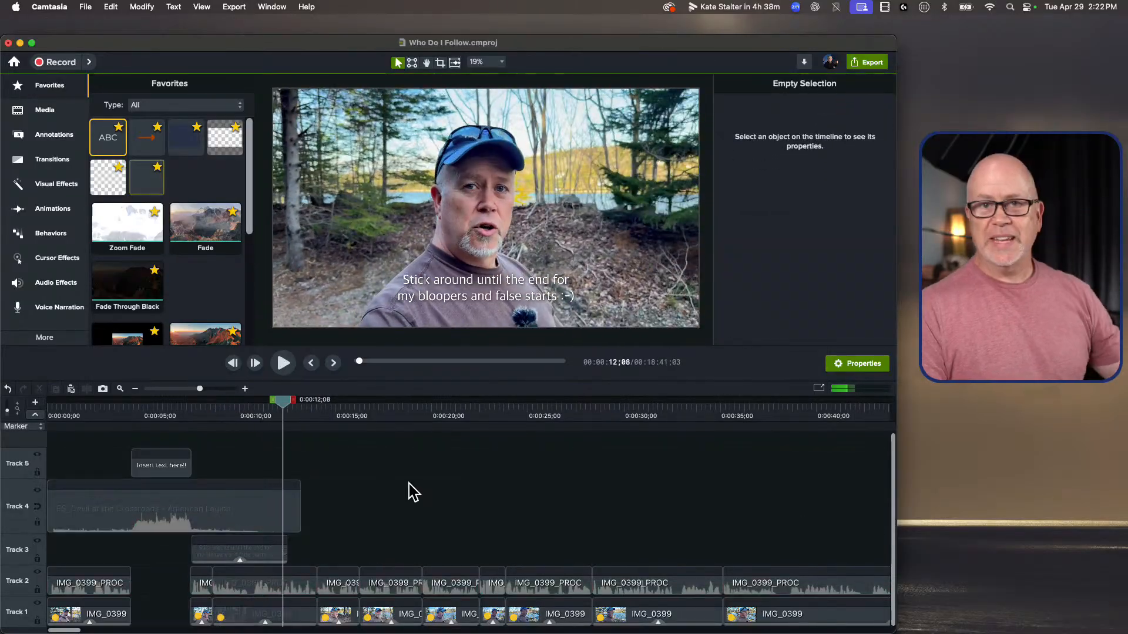
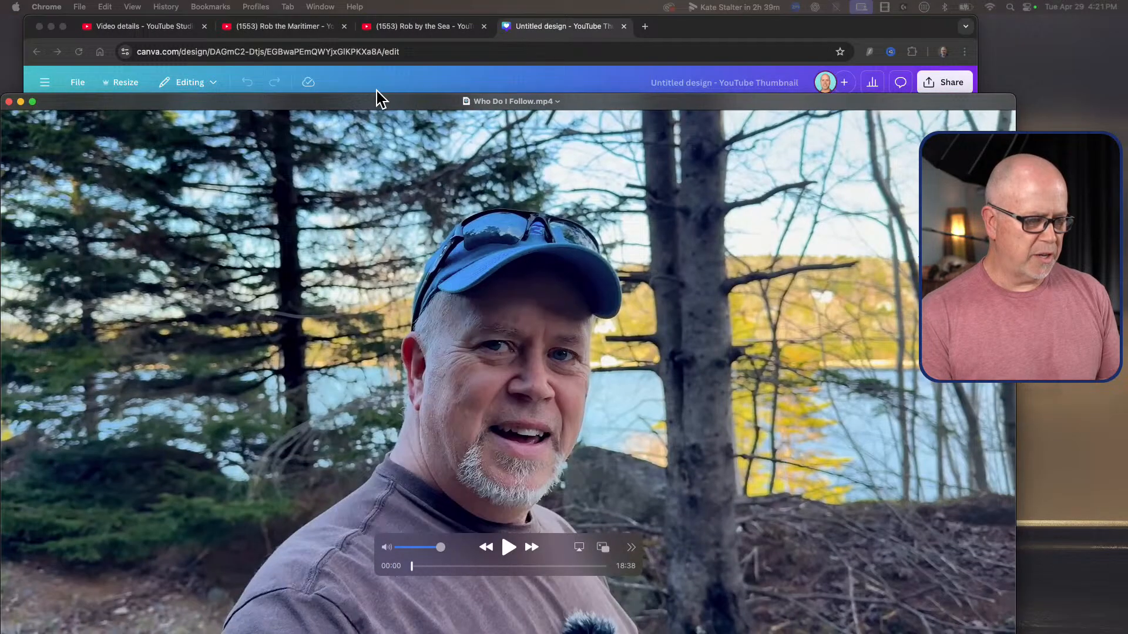
Step: Reposition the "Who Do I Follow.mp4" player window, capture a screenshot of its opening frame and close the video
drag(377, 95, 400, 39)
click(400, 39)
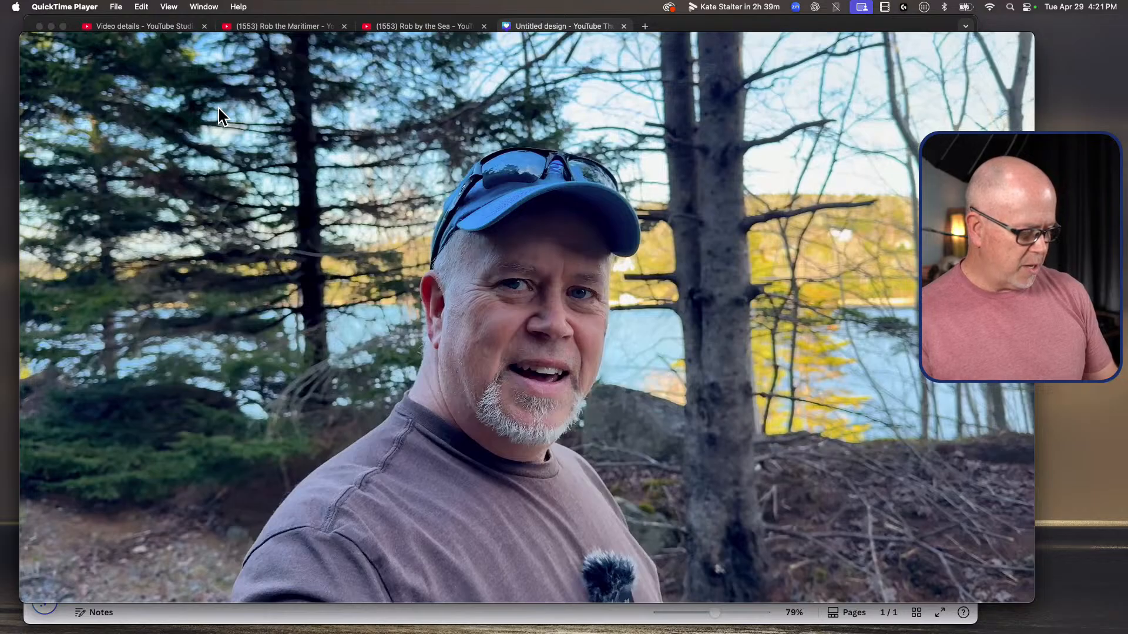
key(super+shift+4)
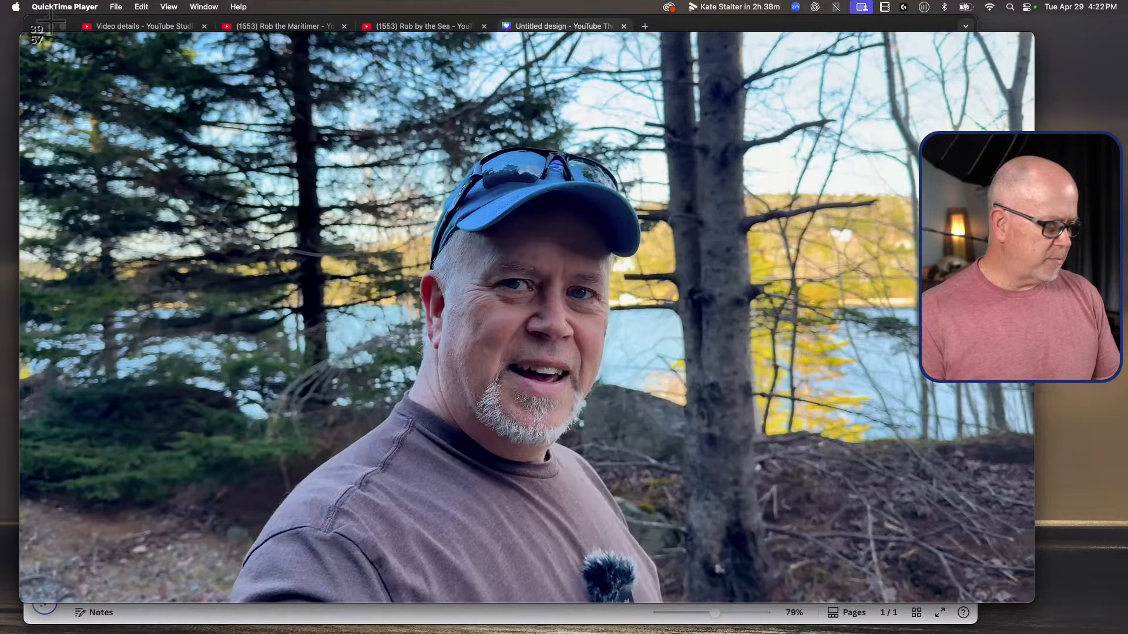
drag(64, 35, 1061, 586)
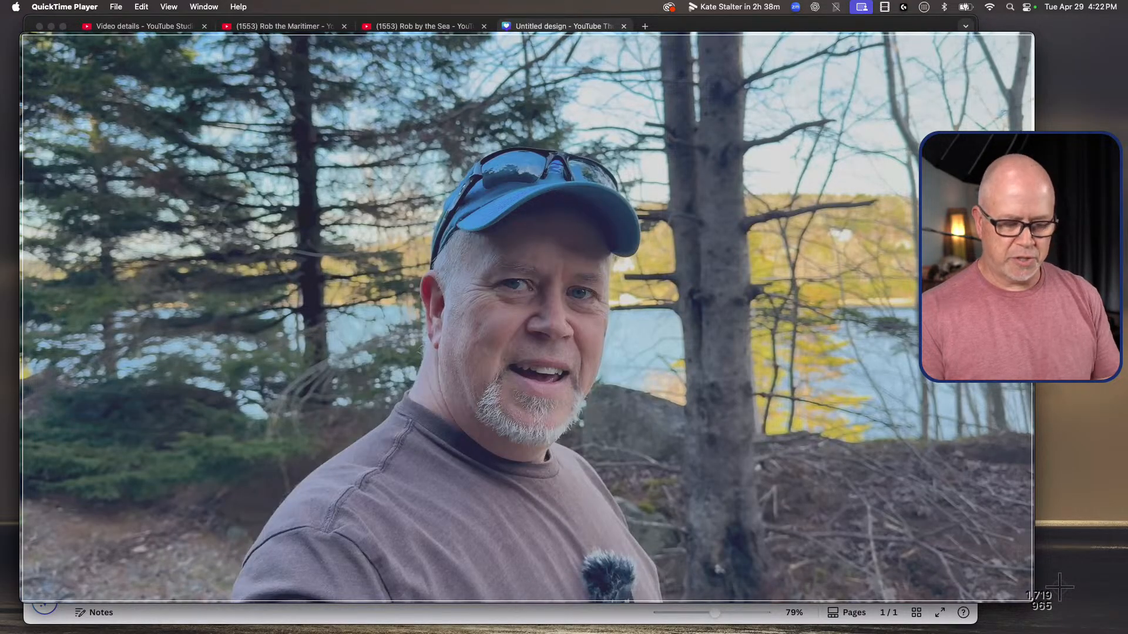
drag(1060, 587, 1060, 585)
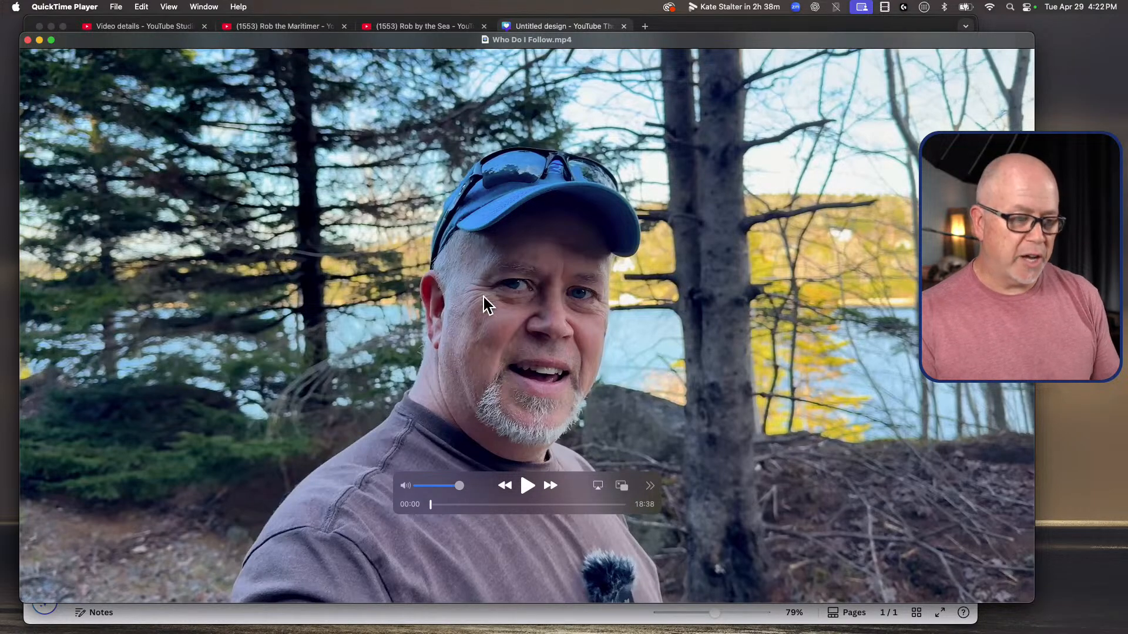
click(28, 39)
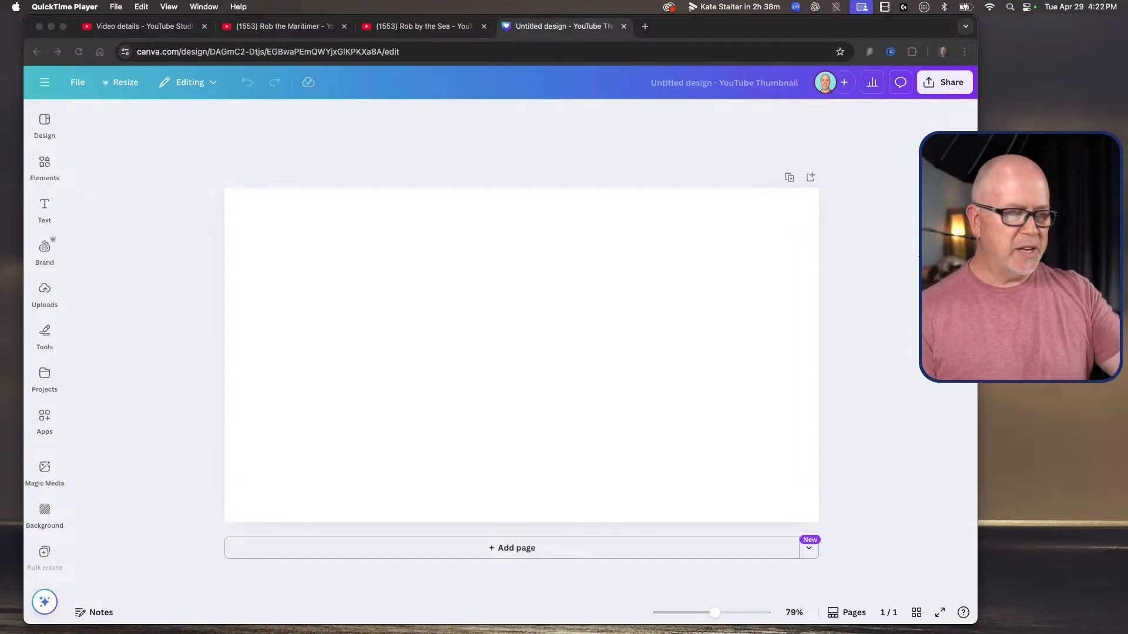
Step: Add the captured frame to the blank YouTube thumbnail design and enlarge it to fill the page
drag(715, 633, 471, 294)
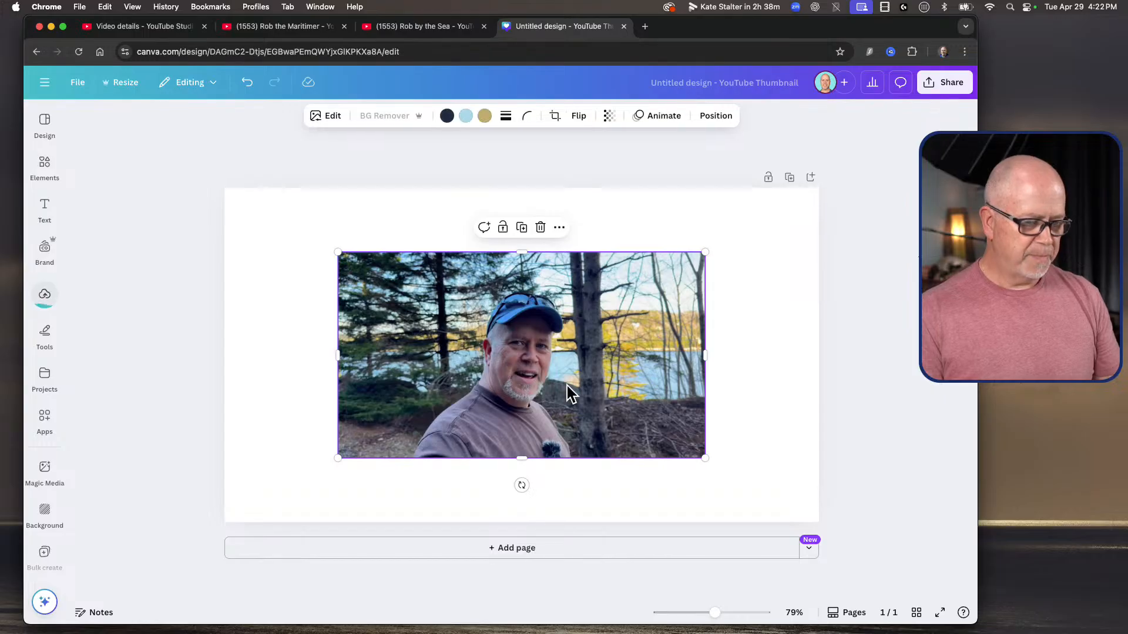
drag(486, 337, 372, 272)
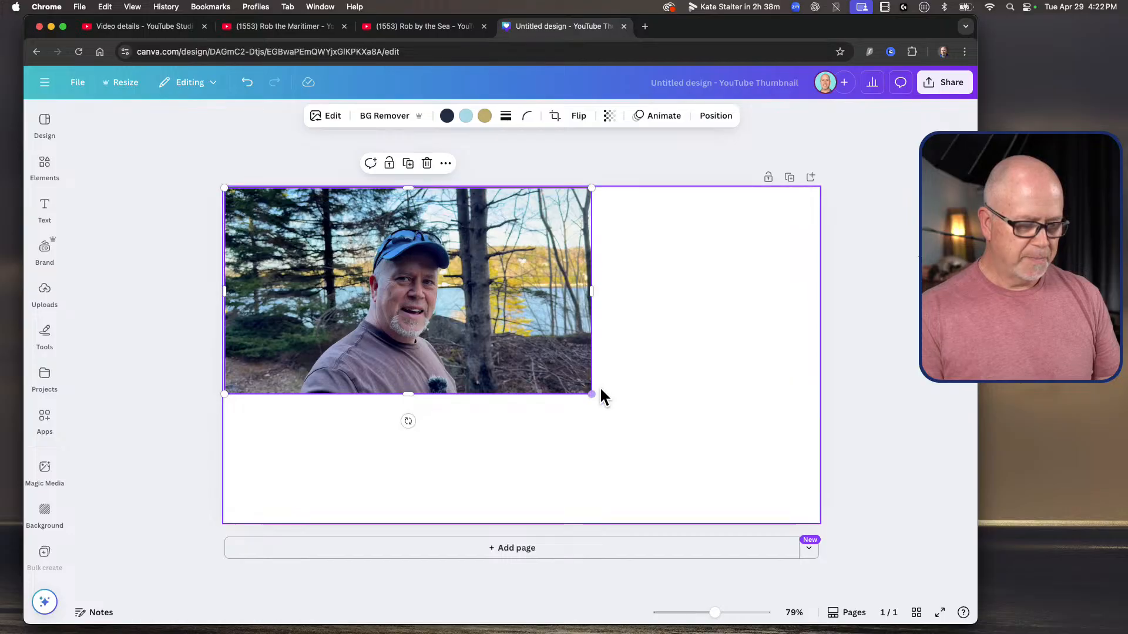
drag(591, 392, 823, 510)
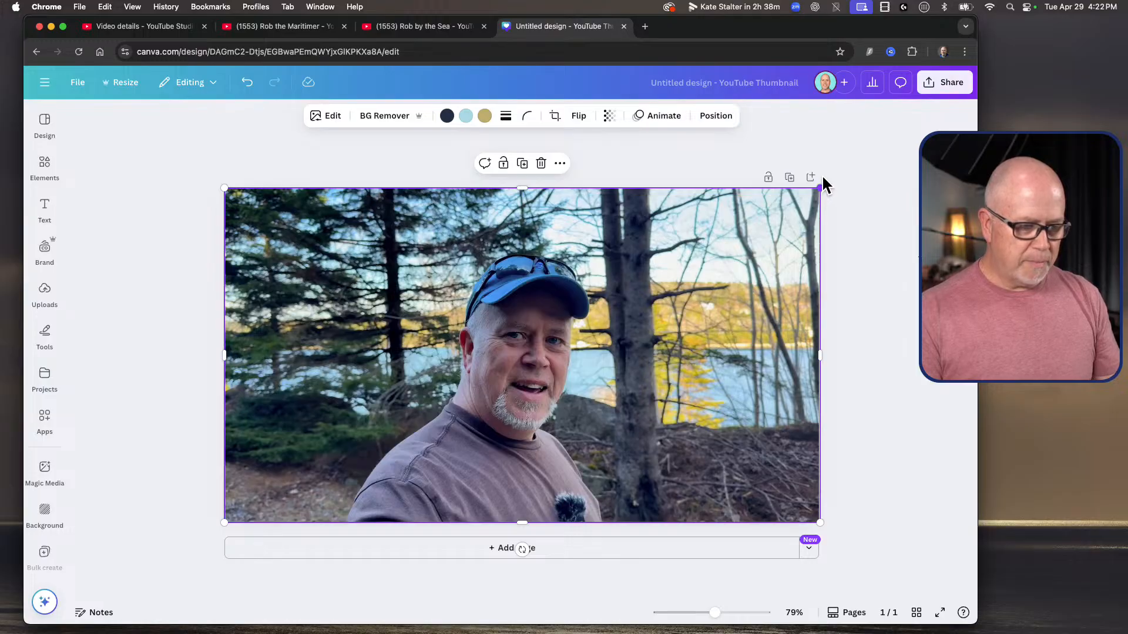
Step: Enlarge the photo beyond the page and align it with the page's left and bottom edges, shifting the man off-centre
drag(823, 178, 926, 125)
drag(732, 322, 722, 423)
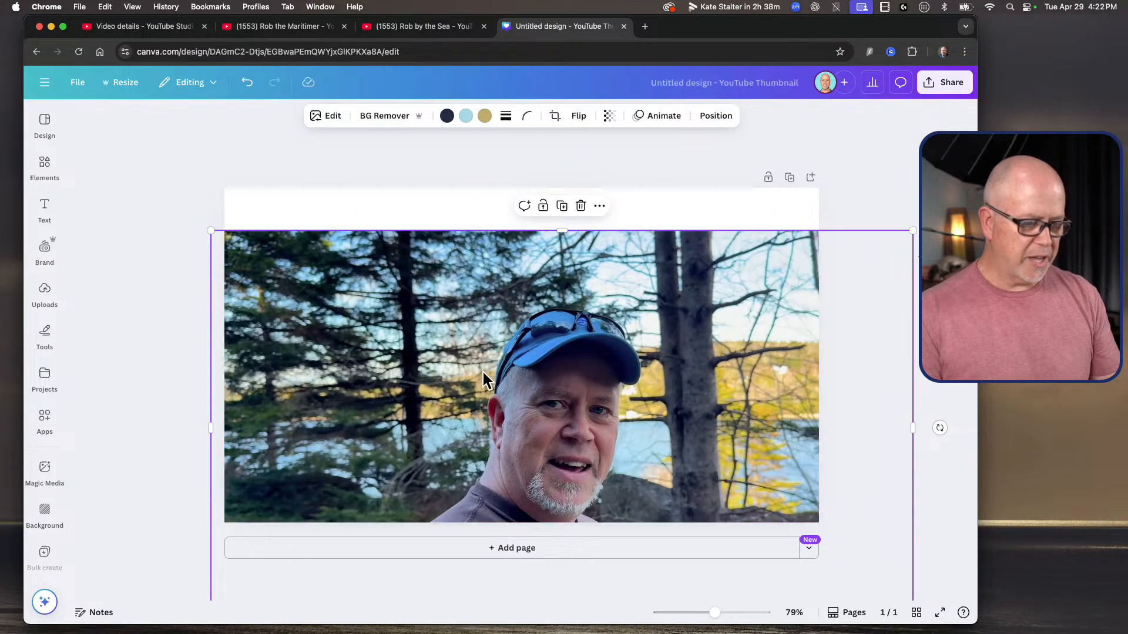
drag(483, 371, 503, 291)
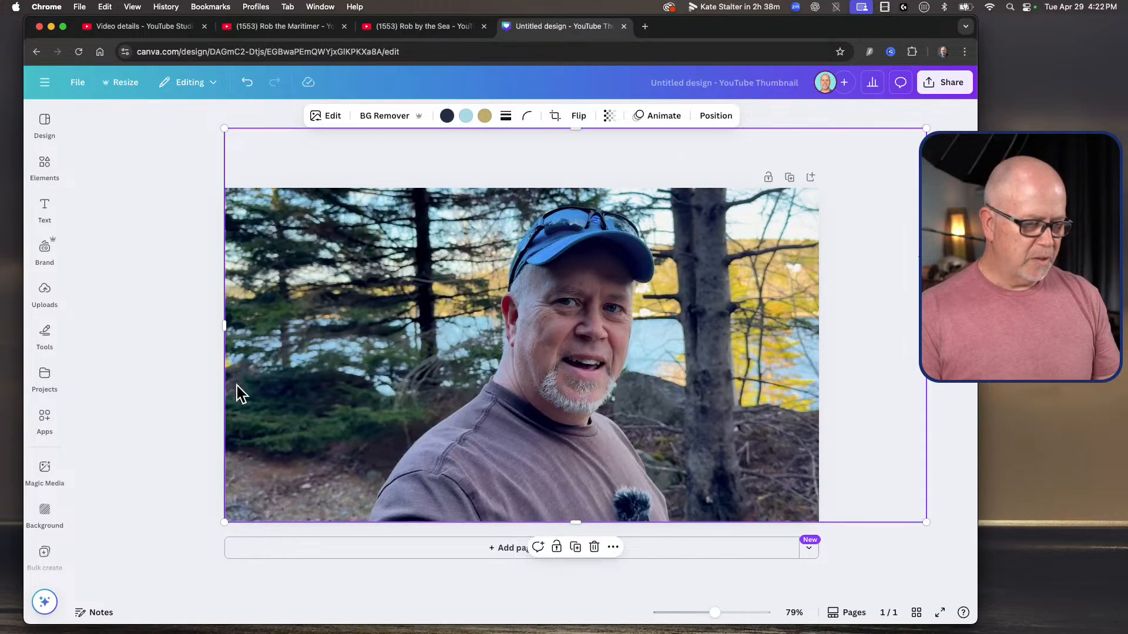
click(186, 368)
Step: Duplicate the photo, align the copy exactly over the original and remove the copy's background
click(538, 320)
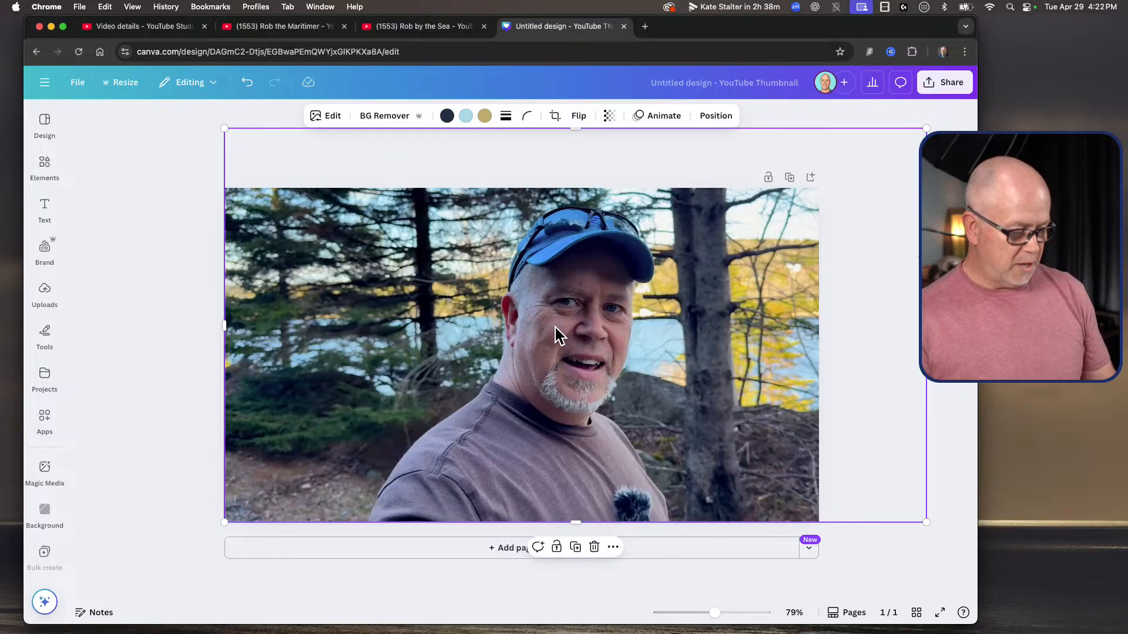
key(super+d)
drag(555, 328, 605, 343)
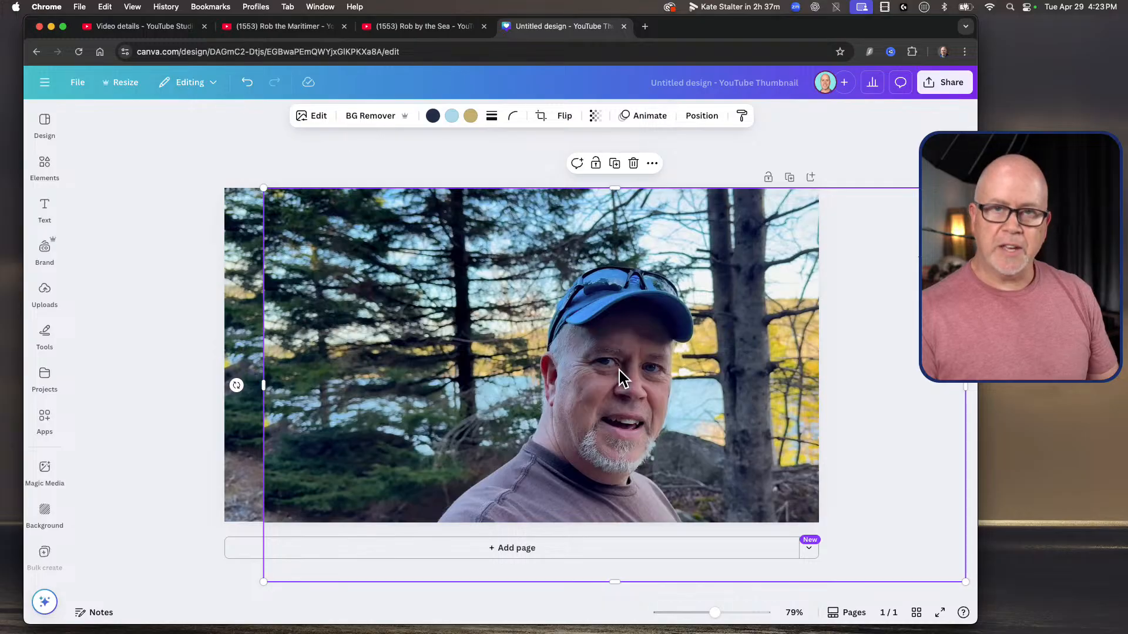
drag(460, 395, 522, 365)
drag(656, 364, 572, 333)
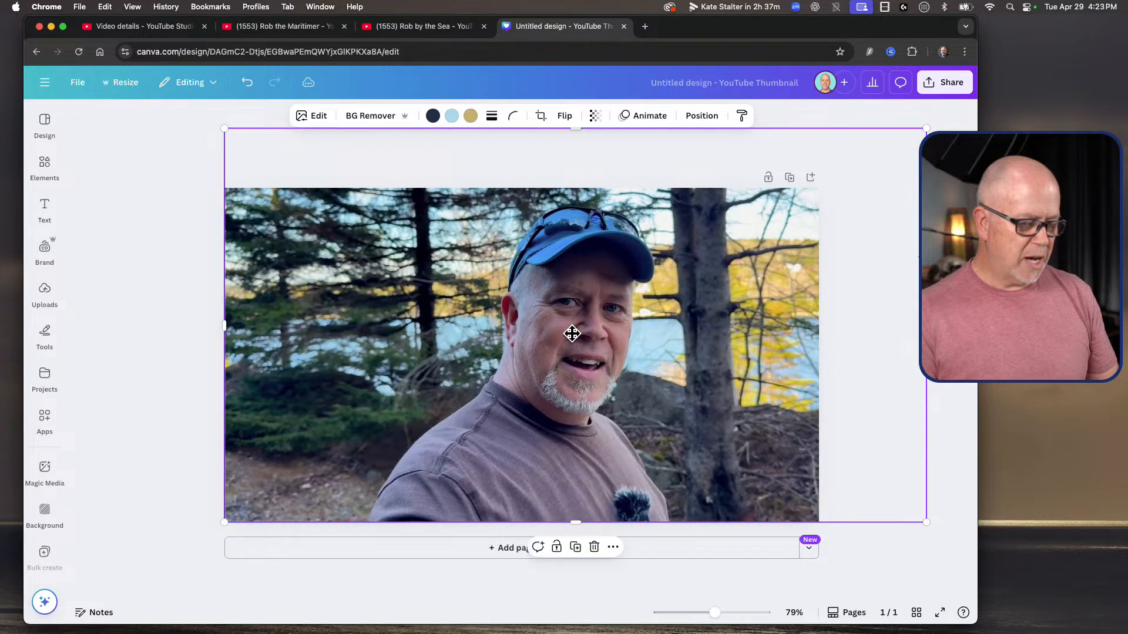
click(375, 107)
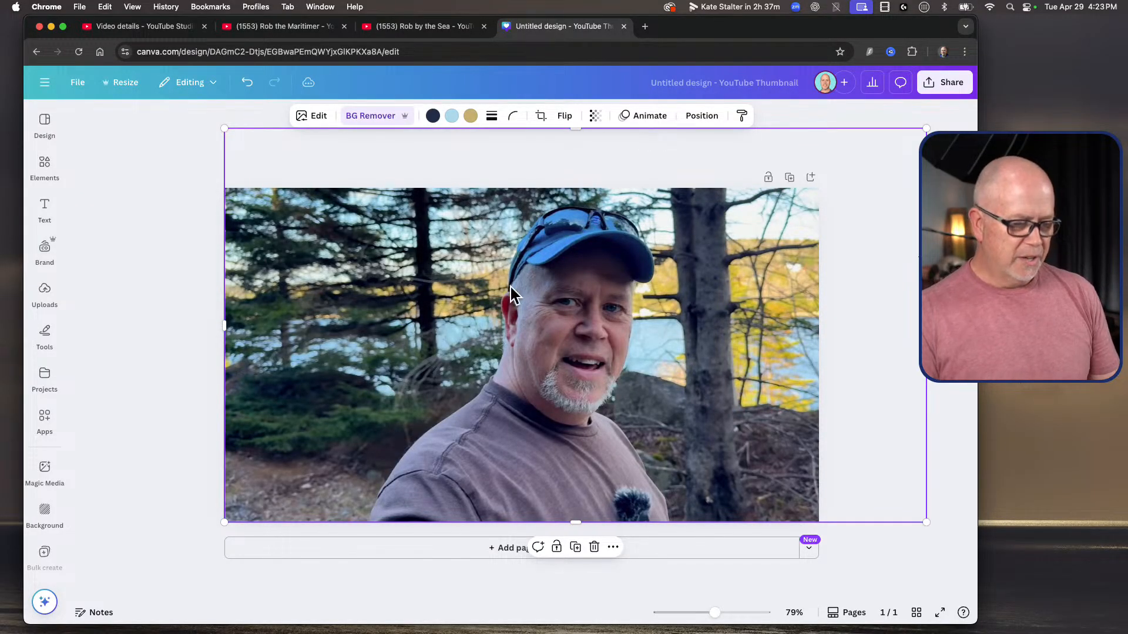
mouse_move(553, 298)
mouse_down()
mouse_move(576, 322)
mouse_move(710, 327)
mouse_move(728, 231)
mouse_move(464, 225)
mouse_move(386, 332)
mouse_move(526, 229)
mouse_move(496, 264)
mouse_move(614, 304)
mouse_move(569, 293)
mouse_move(567, 303)
mouse_up()
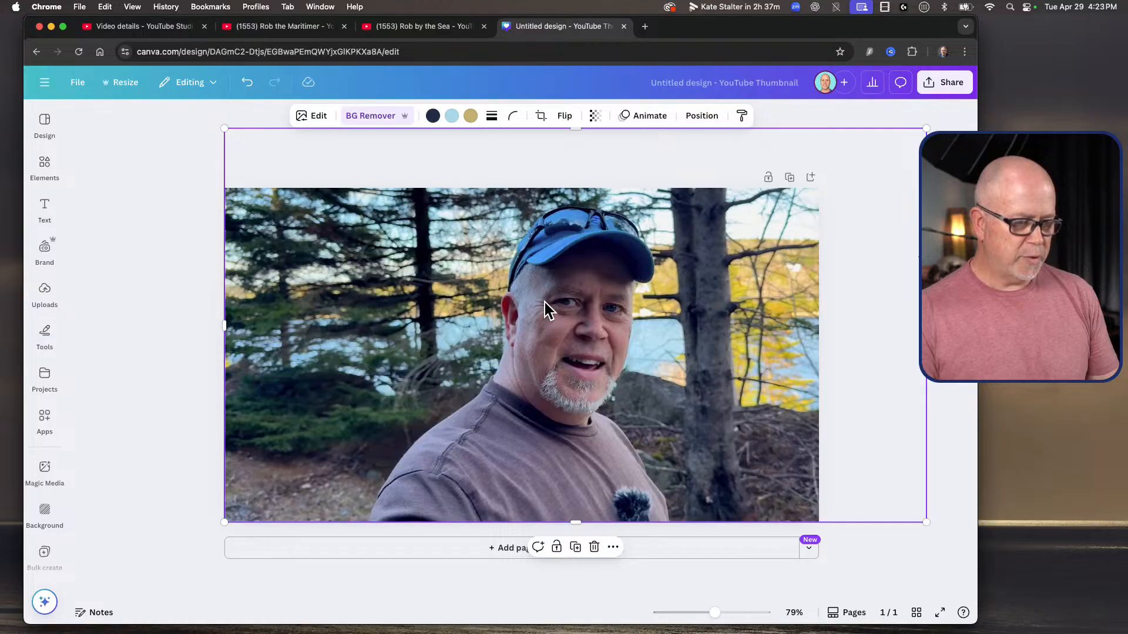
Step: Open the image adjustments for the cutout of the man and set its brightness to 46
click(317, 111)
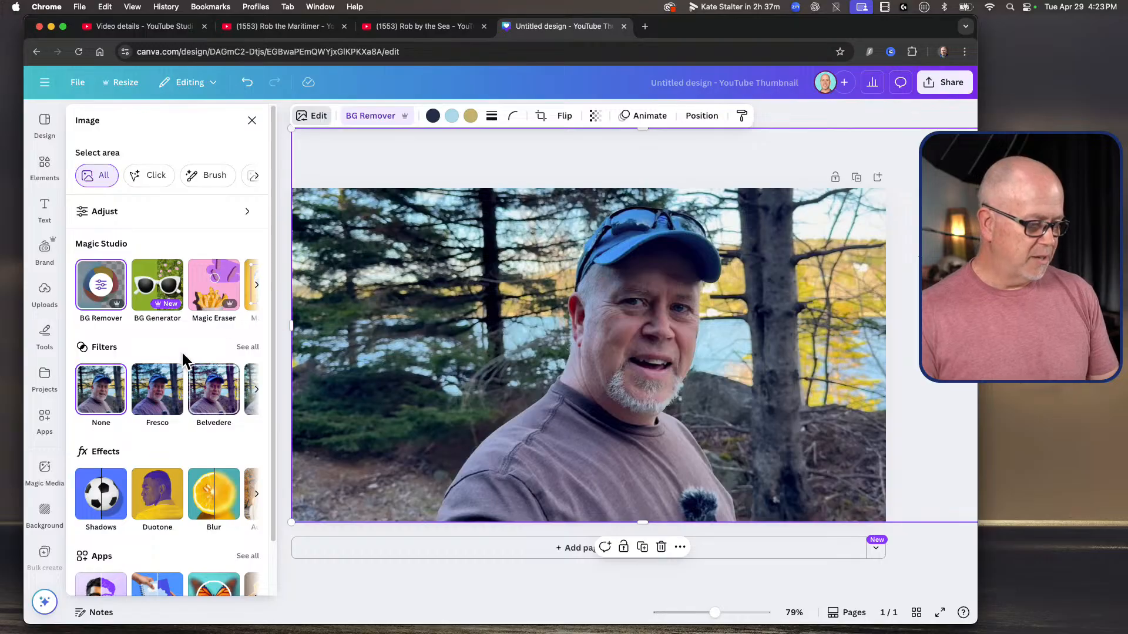
click(86, 209)
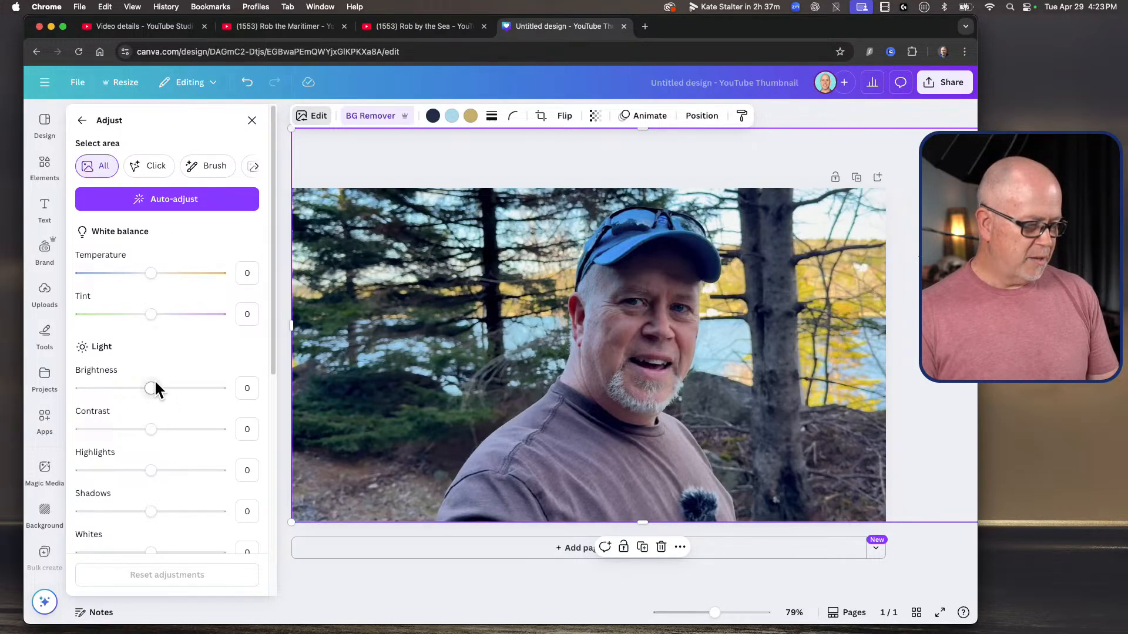
drag(154, 385, 178, 383)
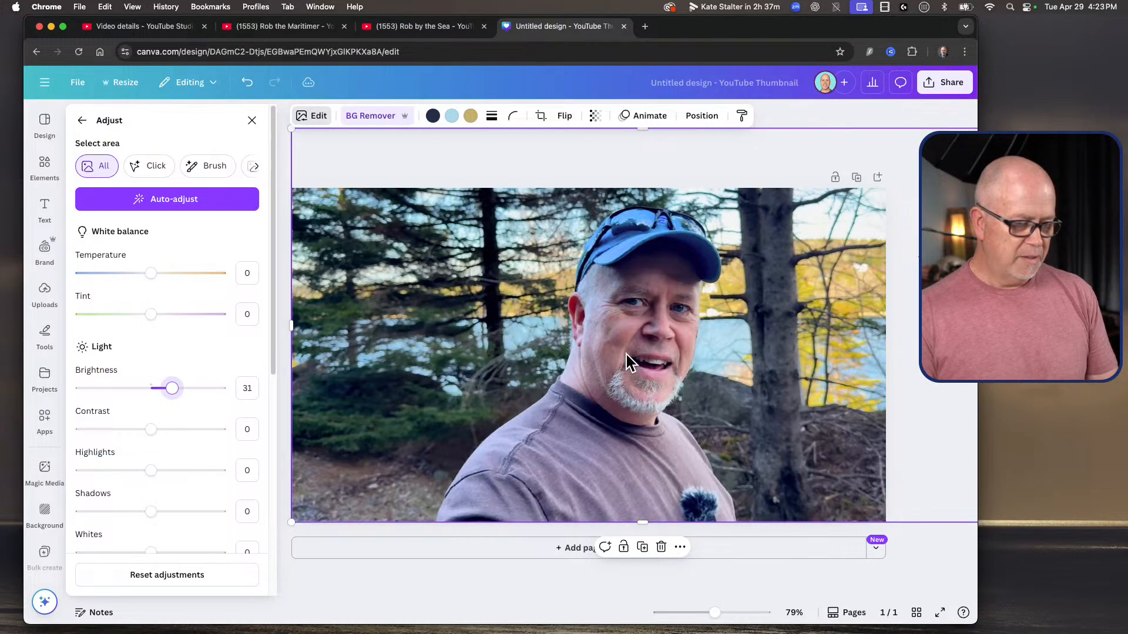
mouse_move(627, 355)
mouse_down()
mouse_move(710, 367)
mouse_move(627, 355)
mouse_up()
drag(172, 374, 186, 377)
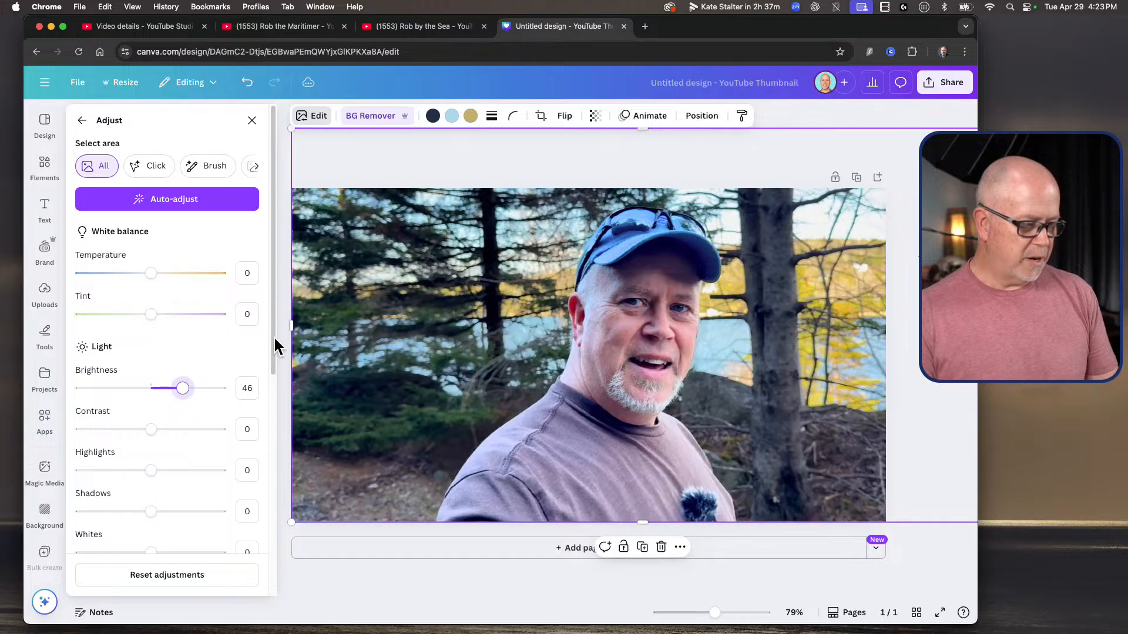
Step: Set the overall saturation of the man's cutout to 13
drag(273, 336, 276, 549)
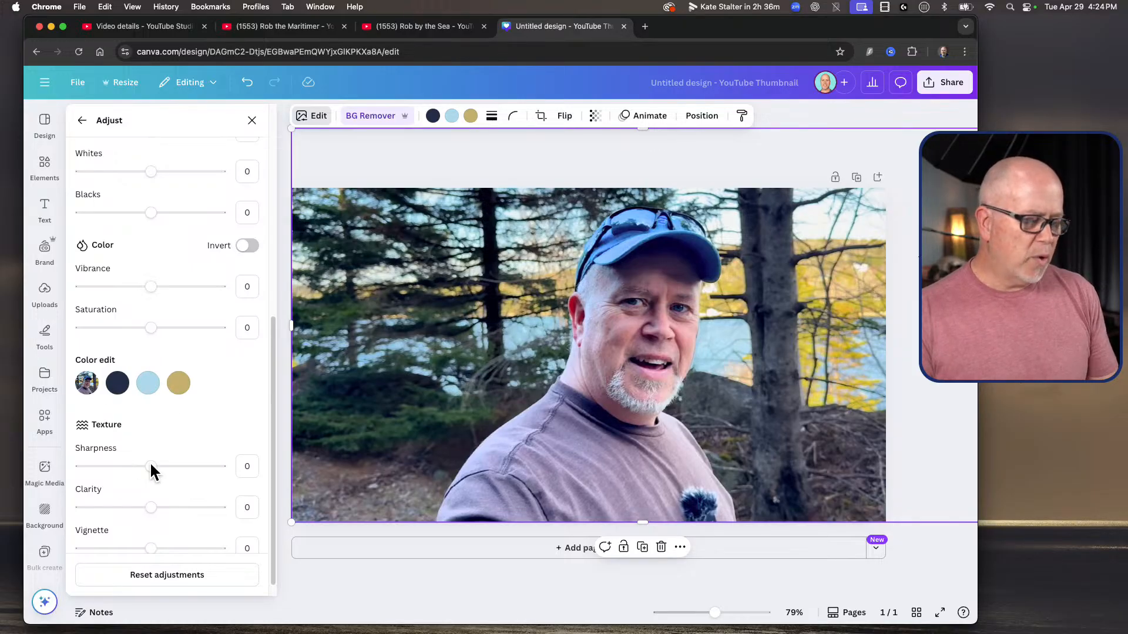
scroll(190, 431, down, 1)
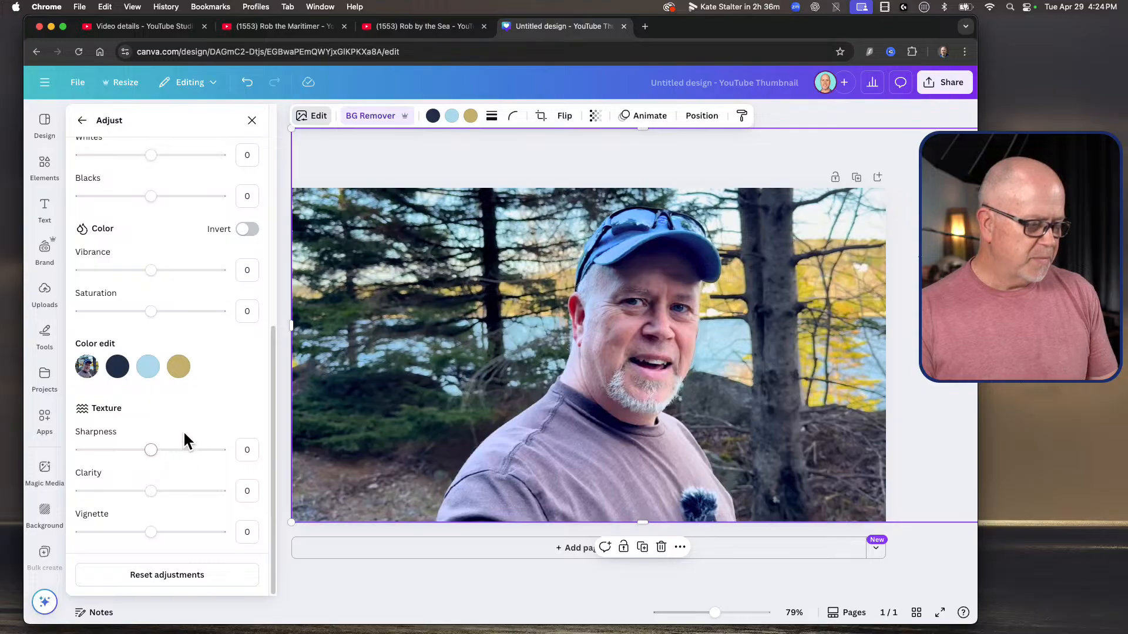
scroll(182, 430, up, 3)
scroll(182, 428, down, 1)
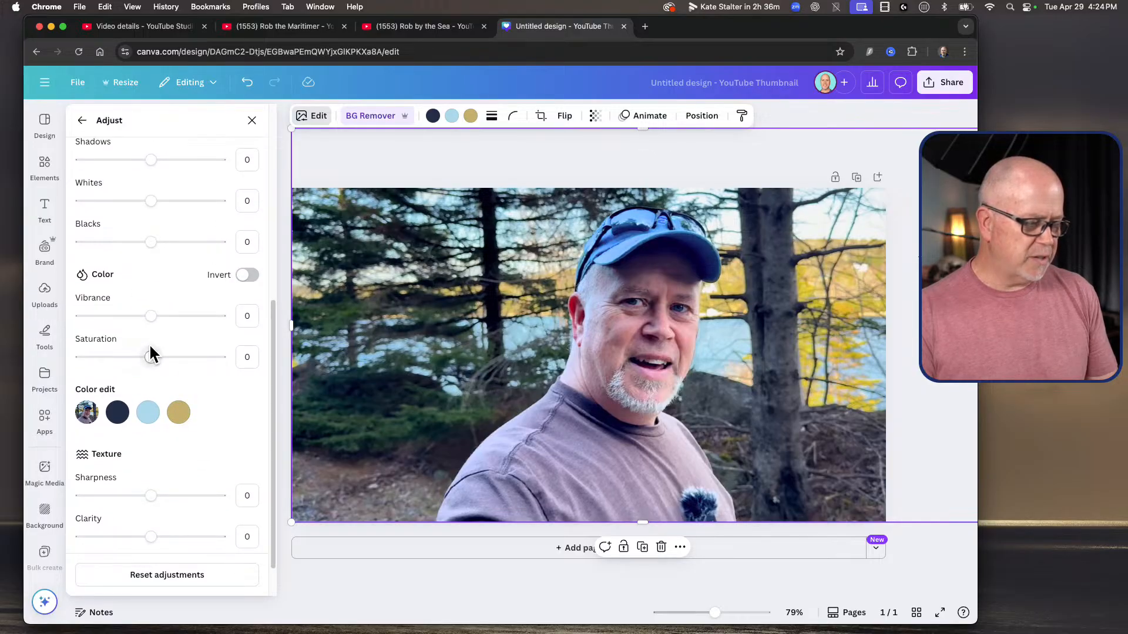
mouse_move(152, 349)
mouse_down()
mouse_move(212, 358)
mouse_move(71, 356)
mouse_move(295, 365)
mouse_move(41, 355)
mouse_move(63, 344)
mouse_move(277, 357)
mouse_move(152, 355)
mouse_move(162, 357)
mouse_up()
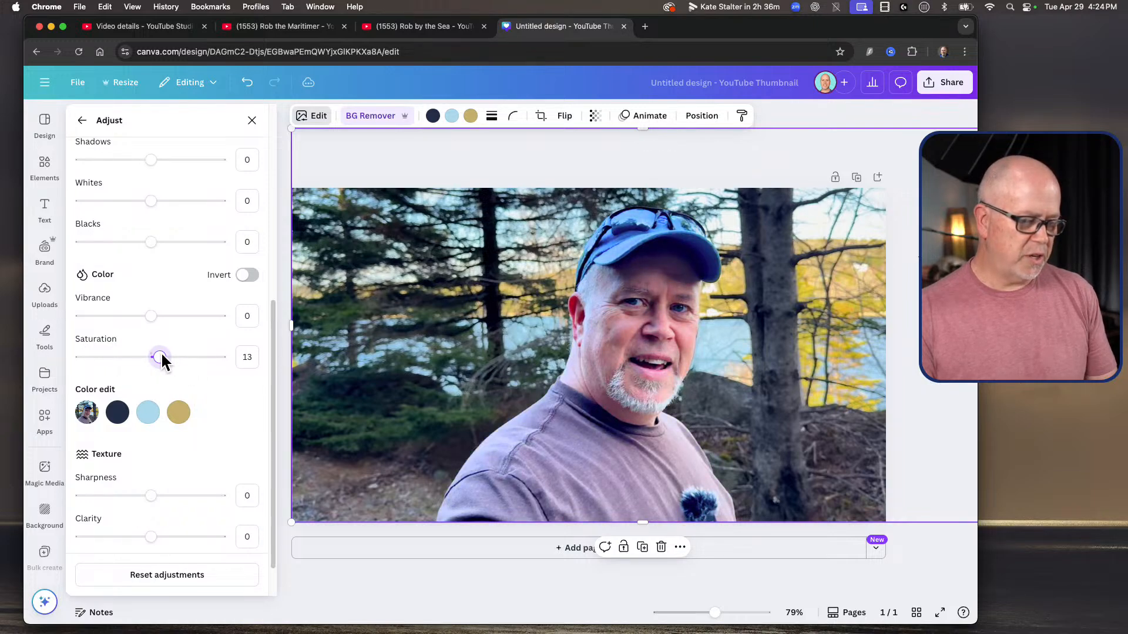
Step: Edit the cutout's light blue colour (#afdbeb) and set its saturation to 56
click(148, 411)
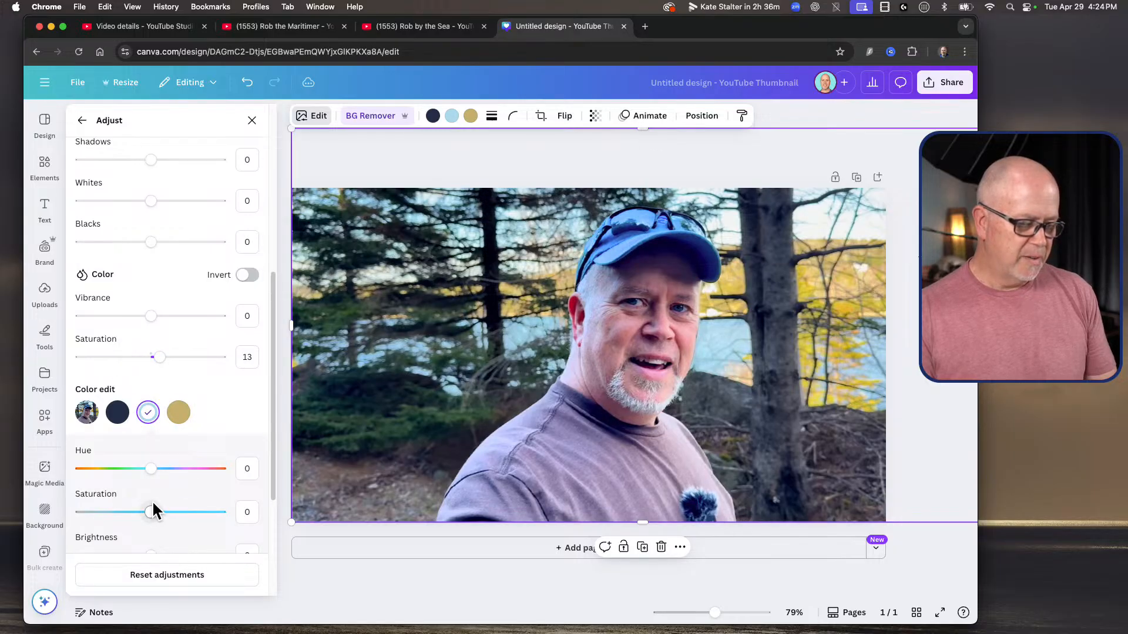
drag(153, 509, 267, 515)
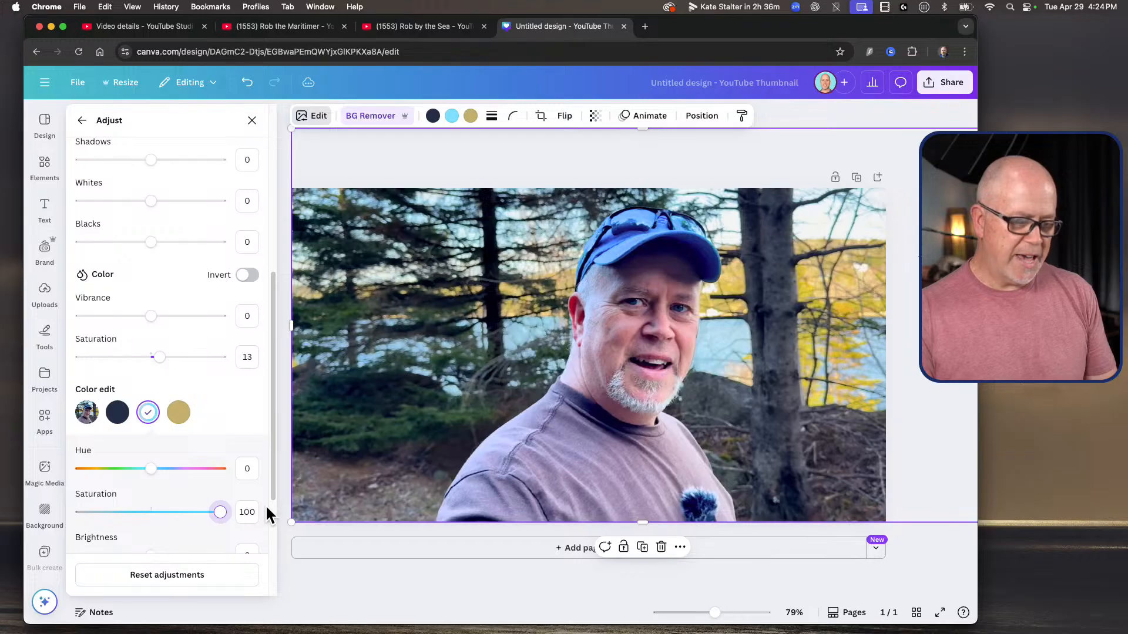
drag(267, 515, 196, 516)
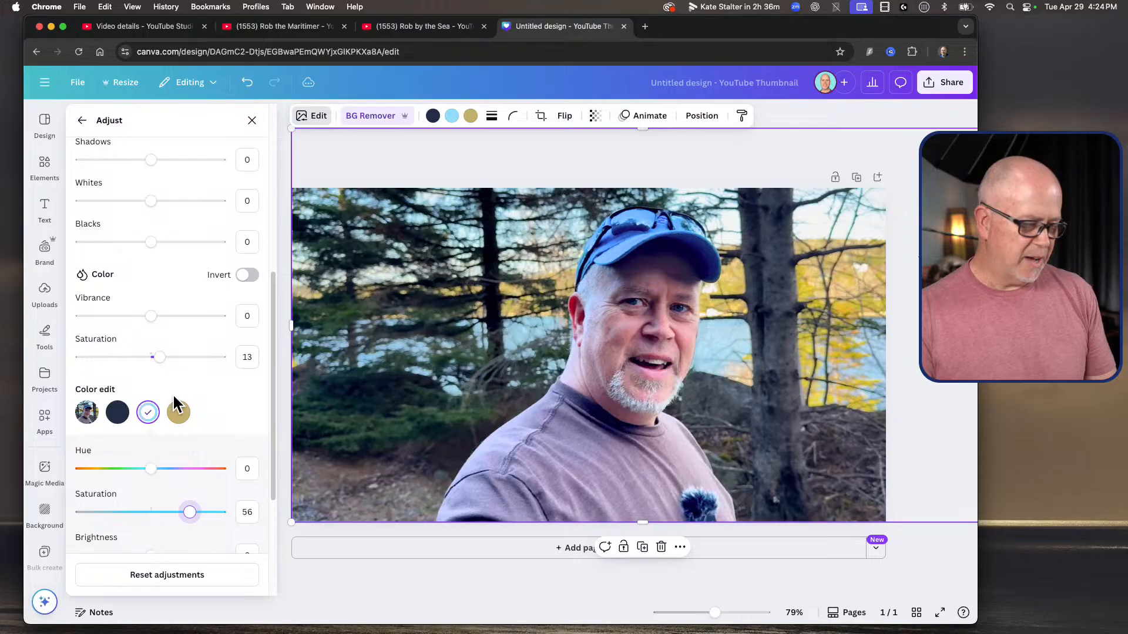
Step: Try a stronger saturation for the cutout's tan colour, return it to 0 and leave the image adjustments
click(178, 412)
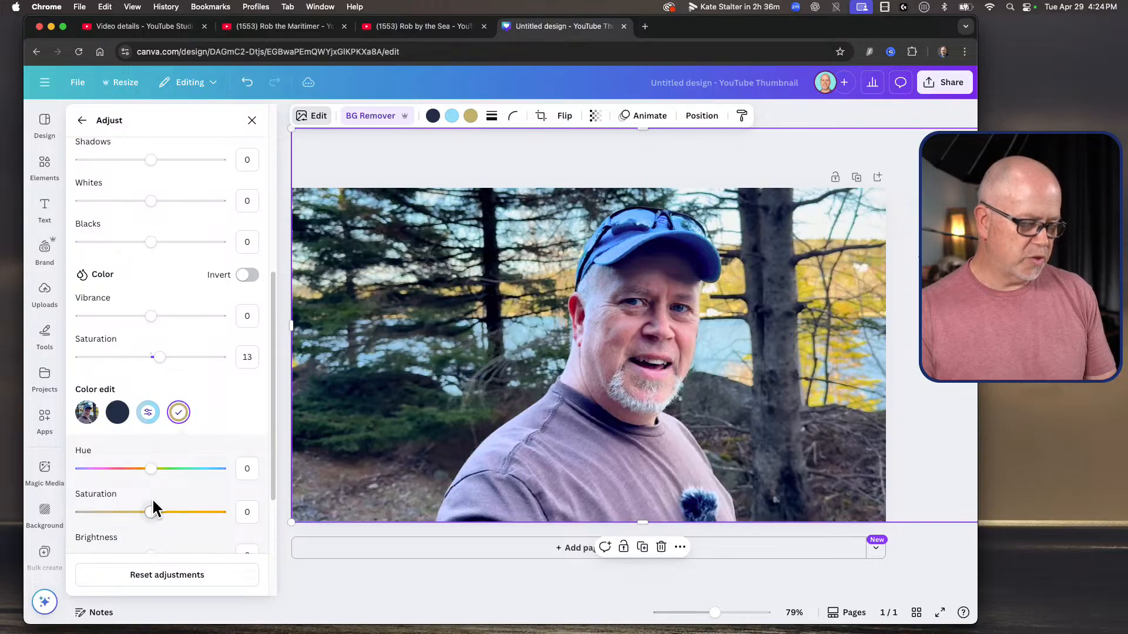
drag(151, 507, 267, 511)
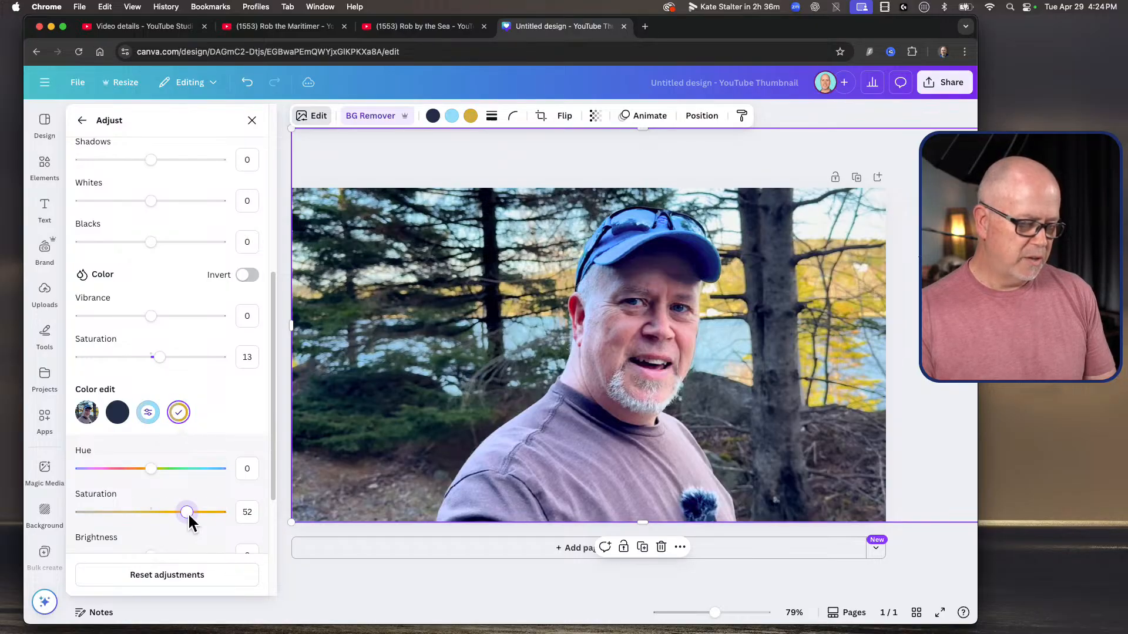
drag(156, 511, 153, 513)
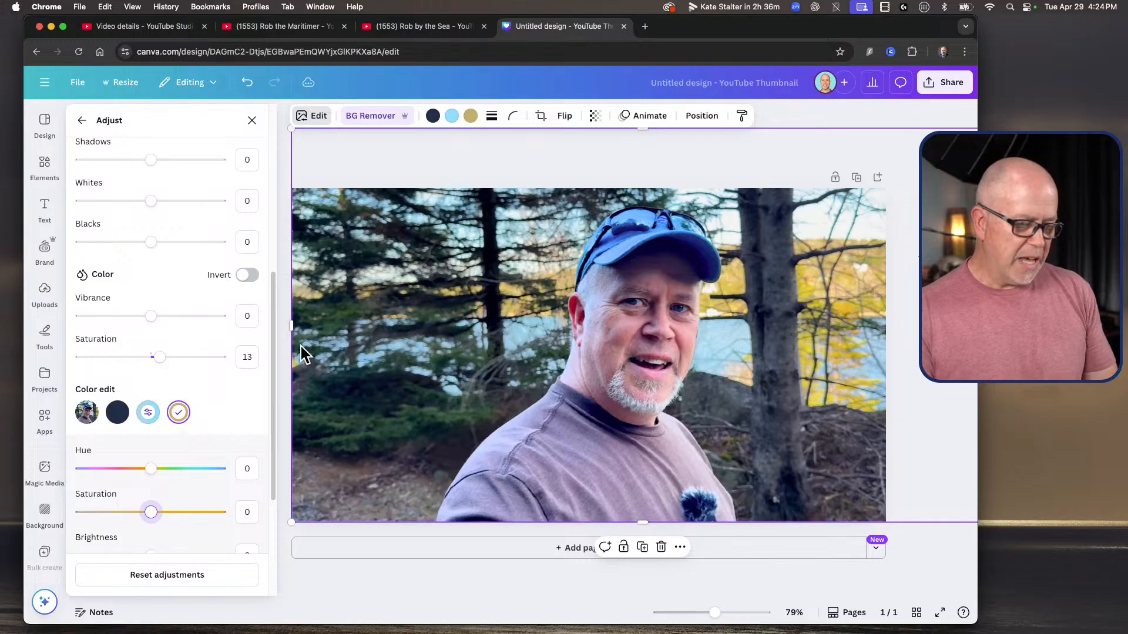
click(252, 117)
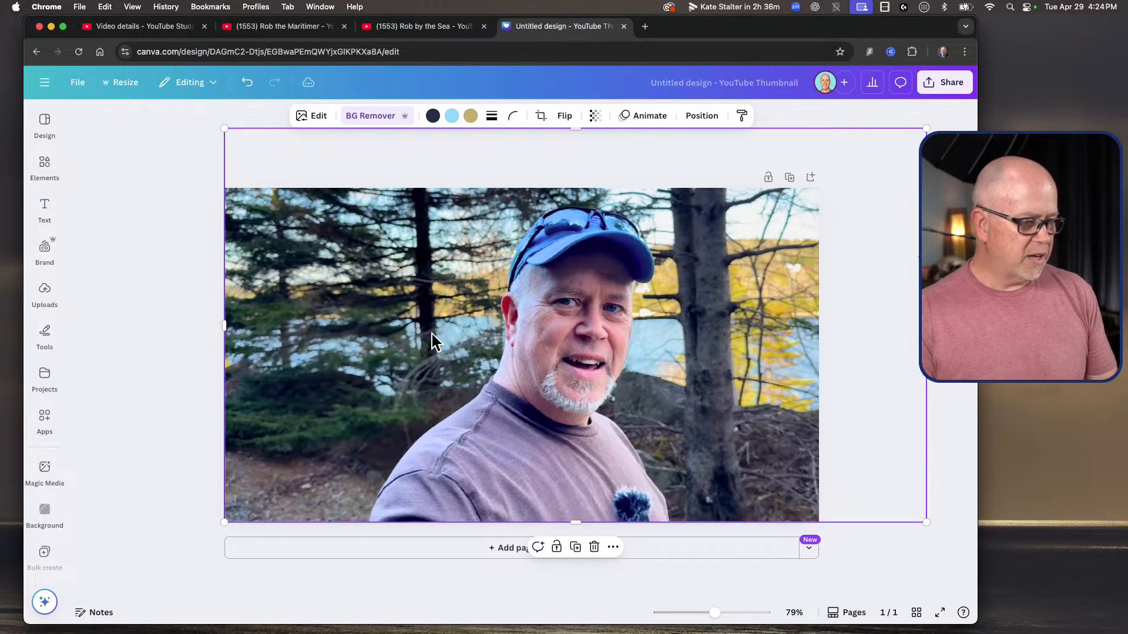
click(188, 221)
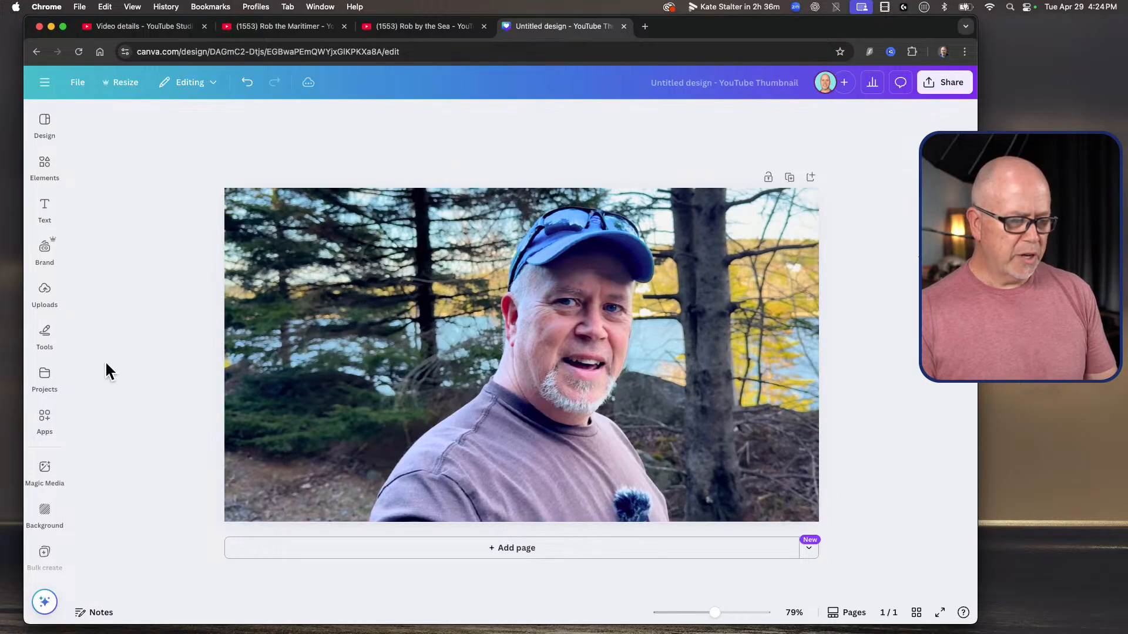
Step: Add a brand heading in Anton, enlarge it to size 92 and place it beside the man over the dark trees
click(43, 189)
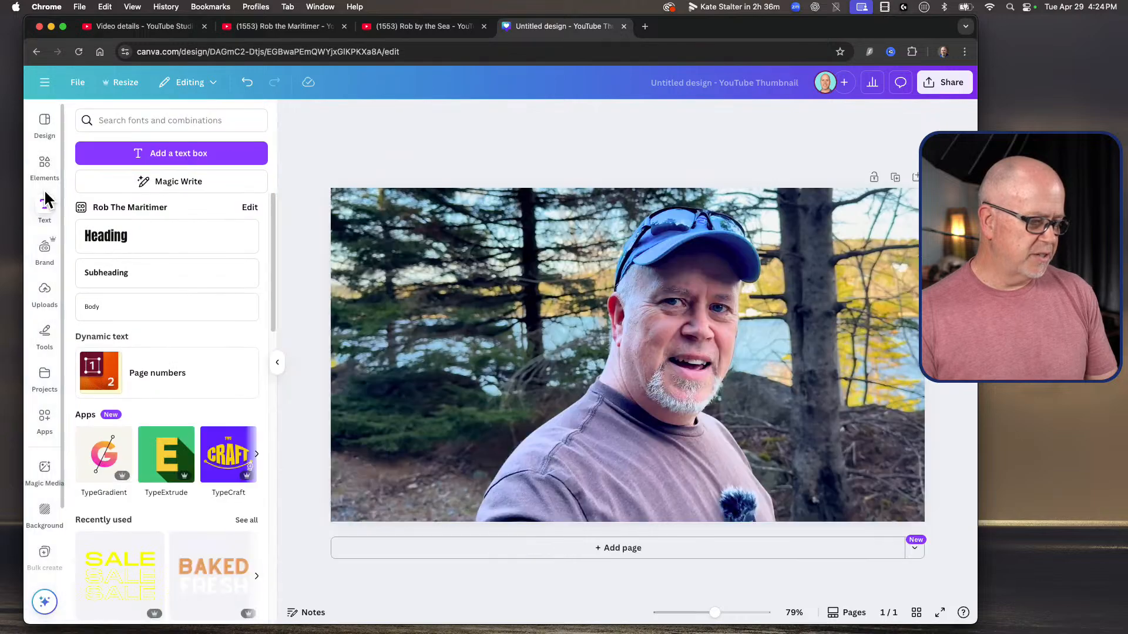
click(122, 230)
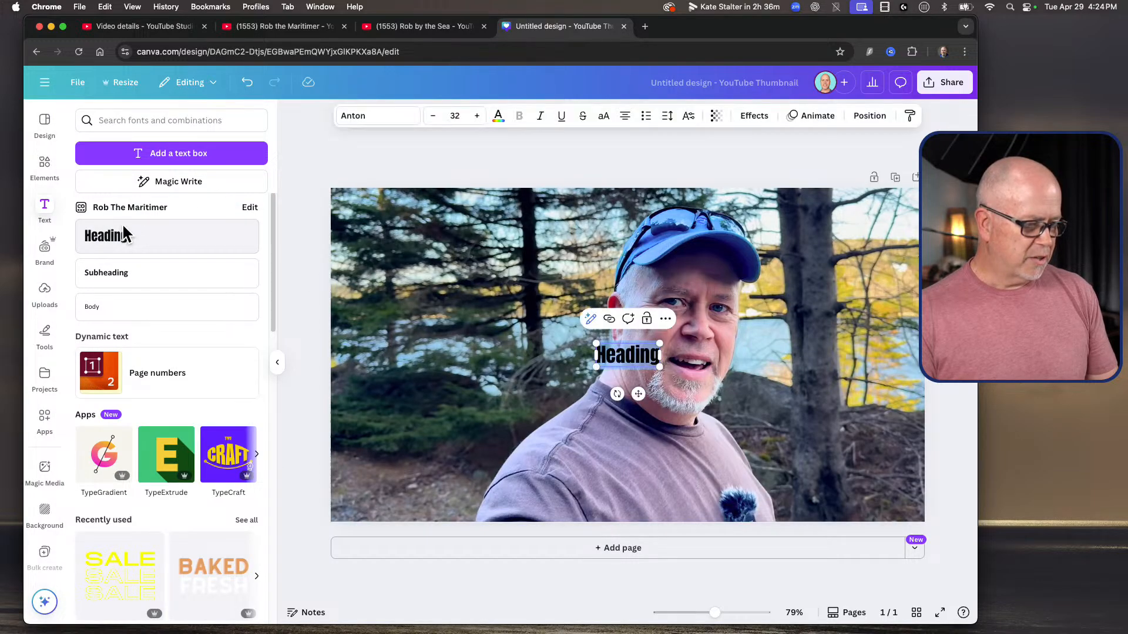
double_click(615, 357)
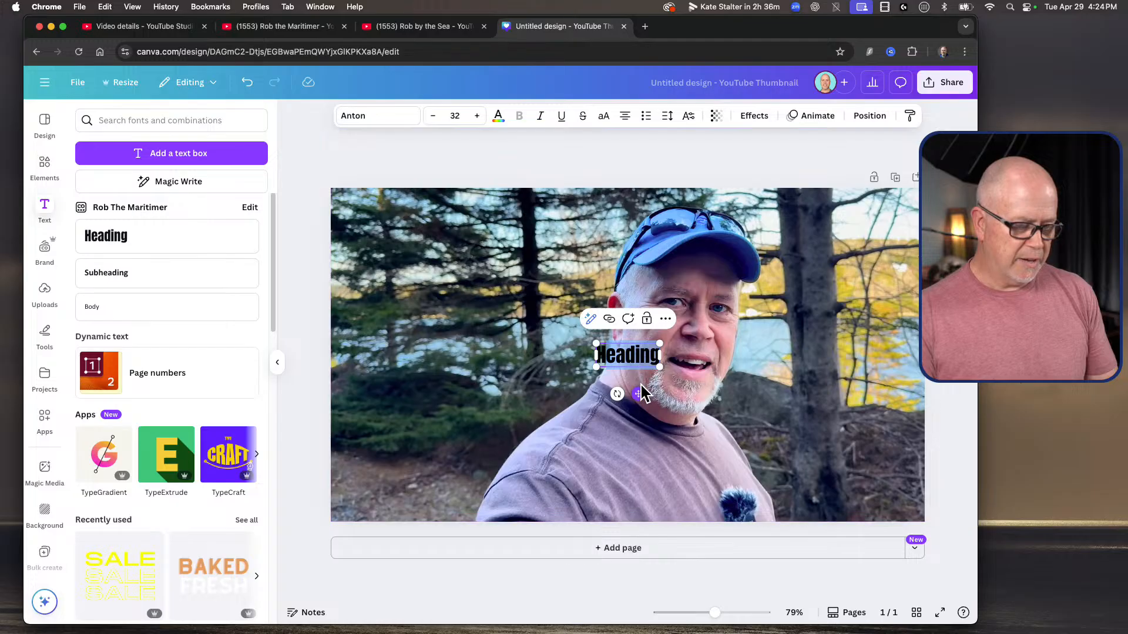
drag(638, 394, 575, 307)
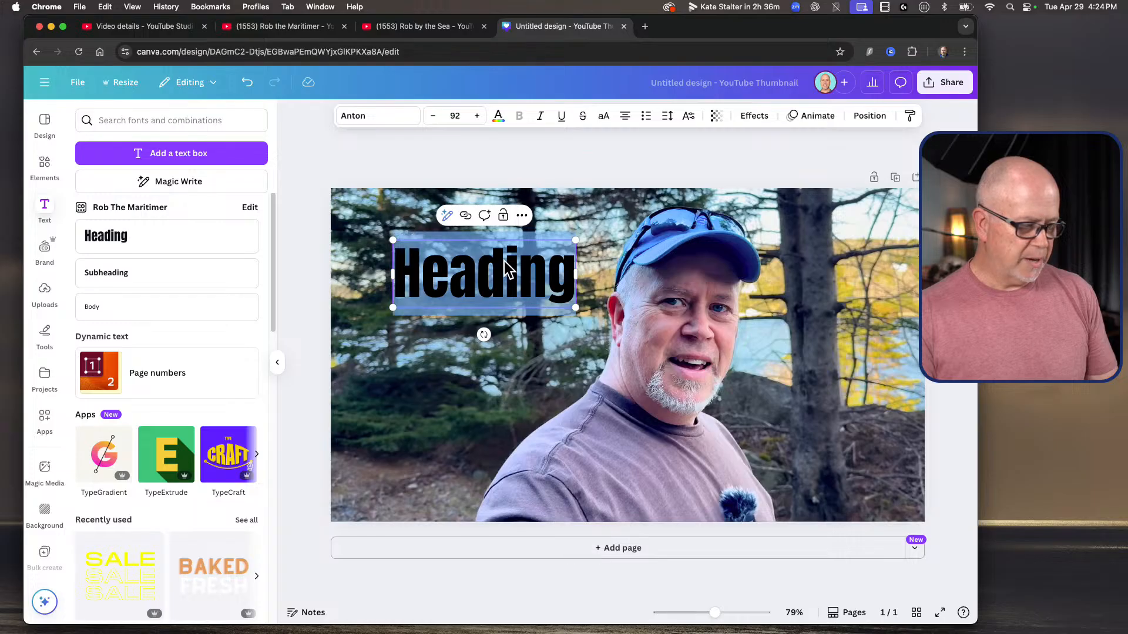
Step: Change the heading's font to League Spartan, replace its text with THIS IS / MY / THUMBNAIL on three lines and widen the box to fit
click(387, 115)
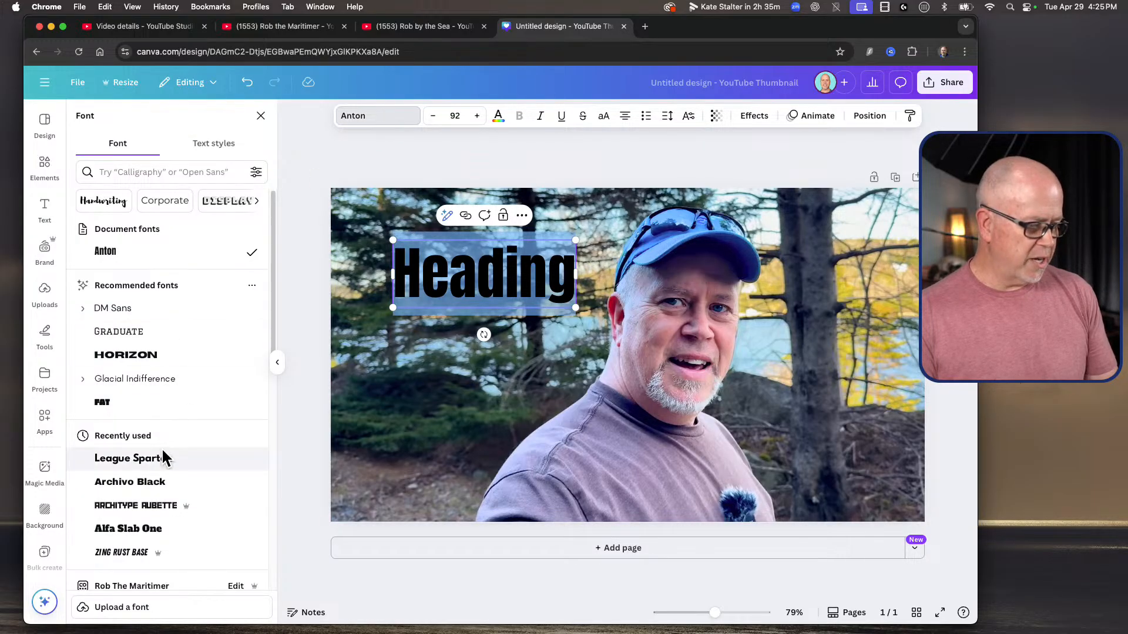
click(145, 458)
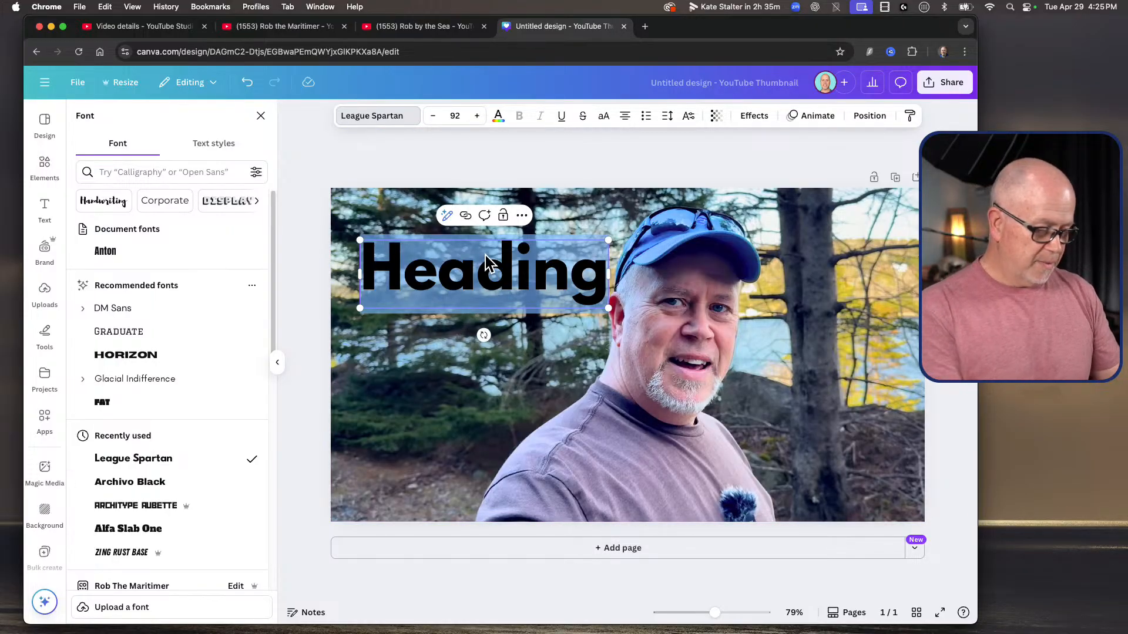
text(THIS IS)
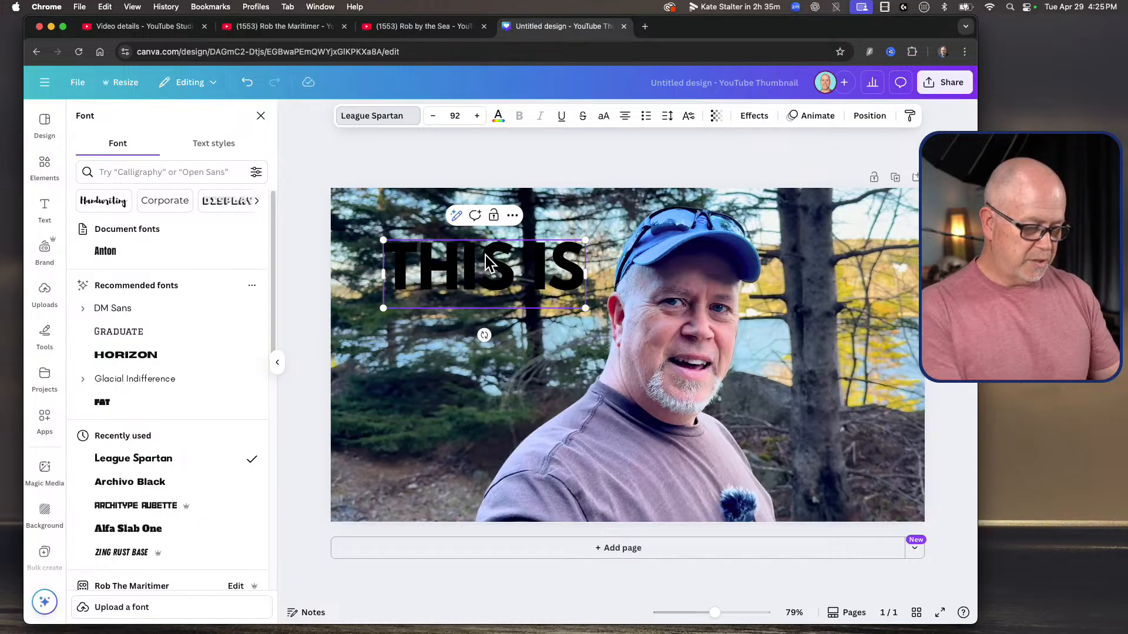
key(Return)
text(MY)
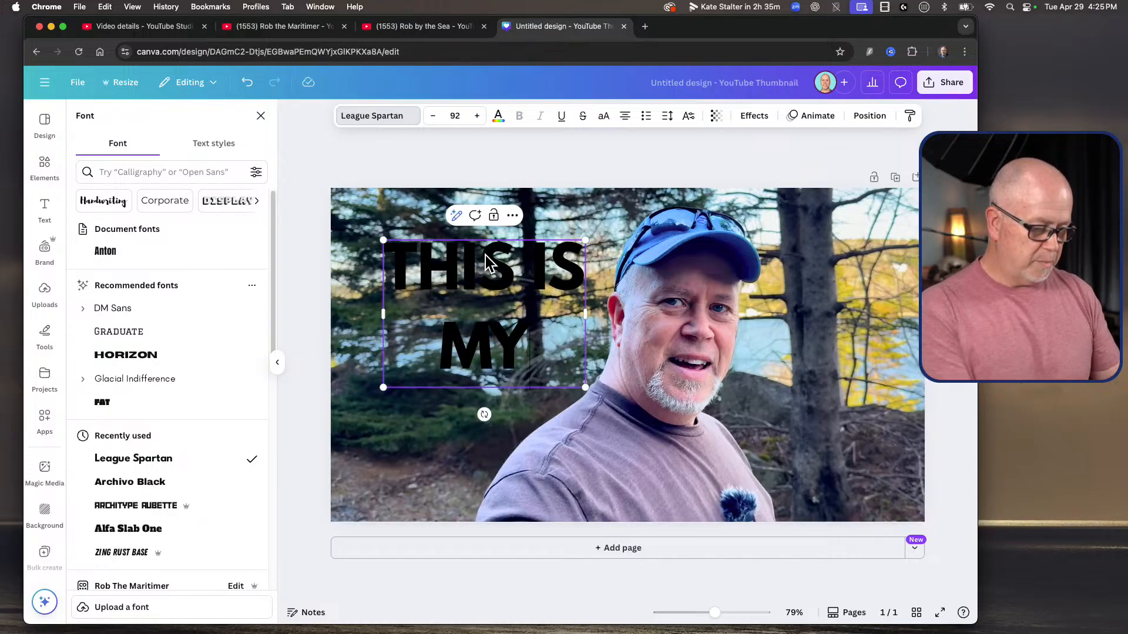
key(Return)
text(THUMB)
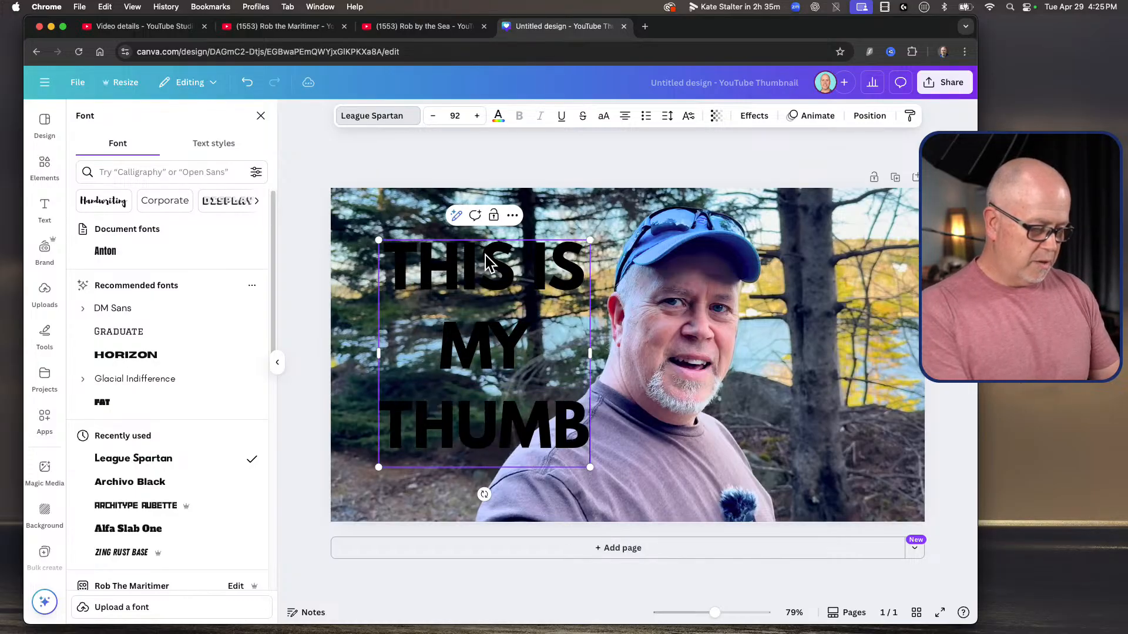
text(NAIL)
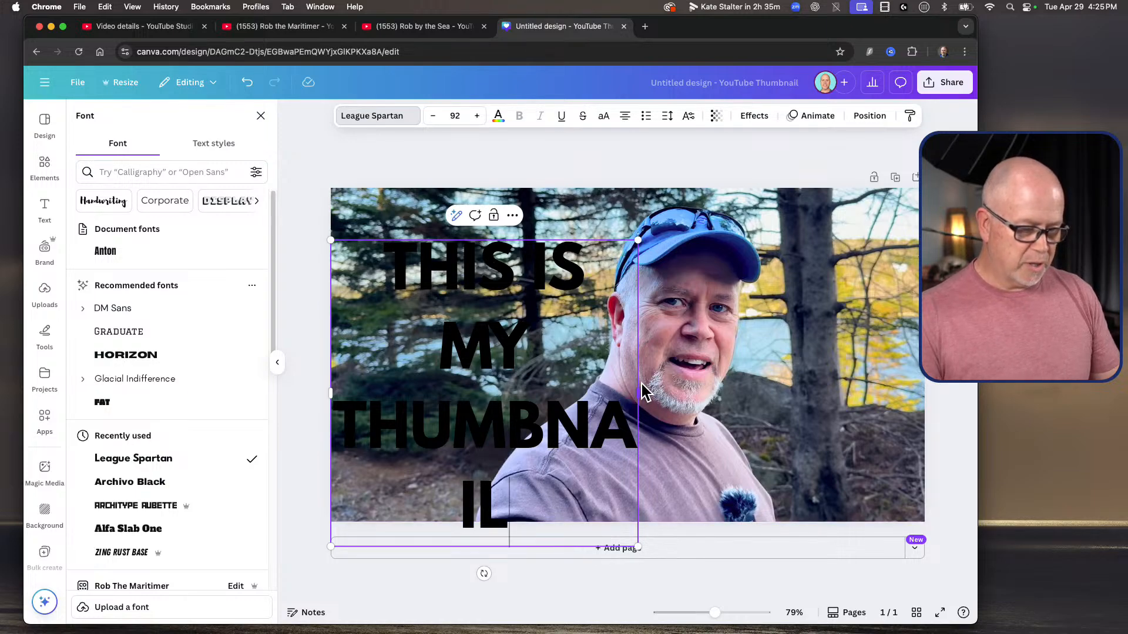
drag(640, 386, 746, 390)
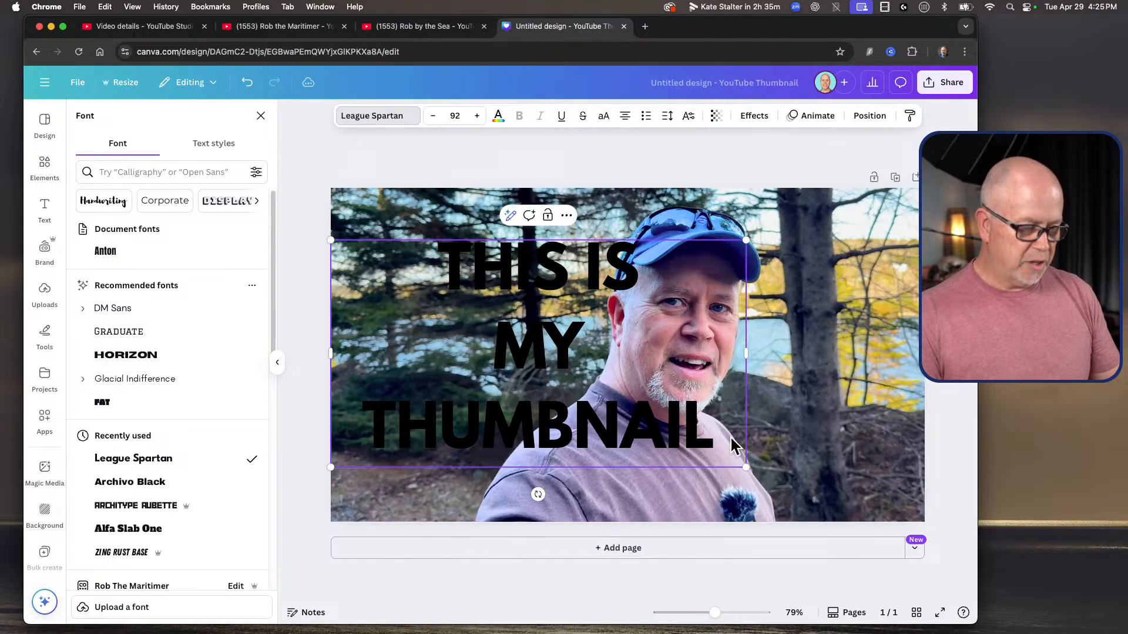
Step: Left-align the whole heading text and set its line spacing to 1.05
drag(696, 420, 441, 252)
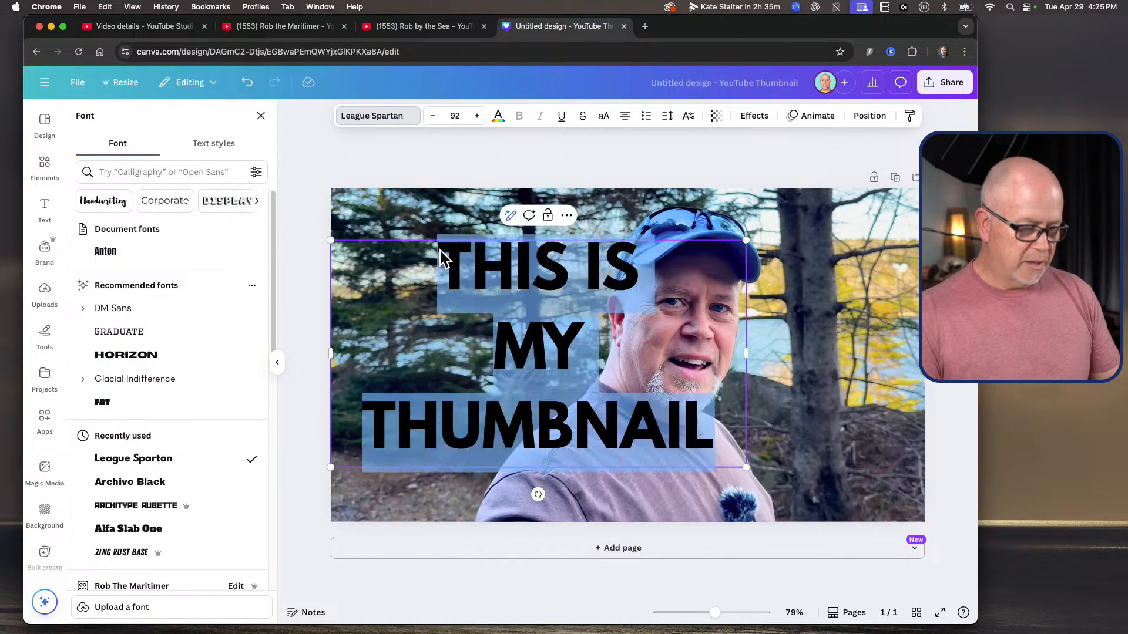
click(626, 114)
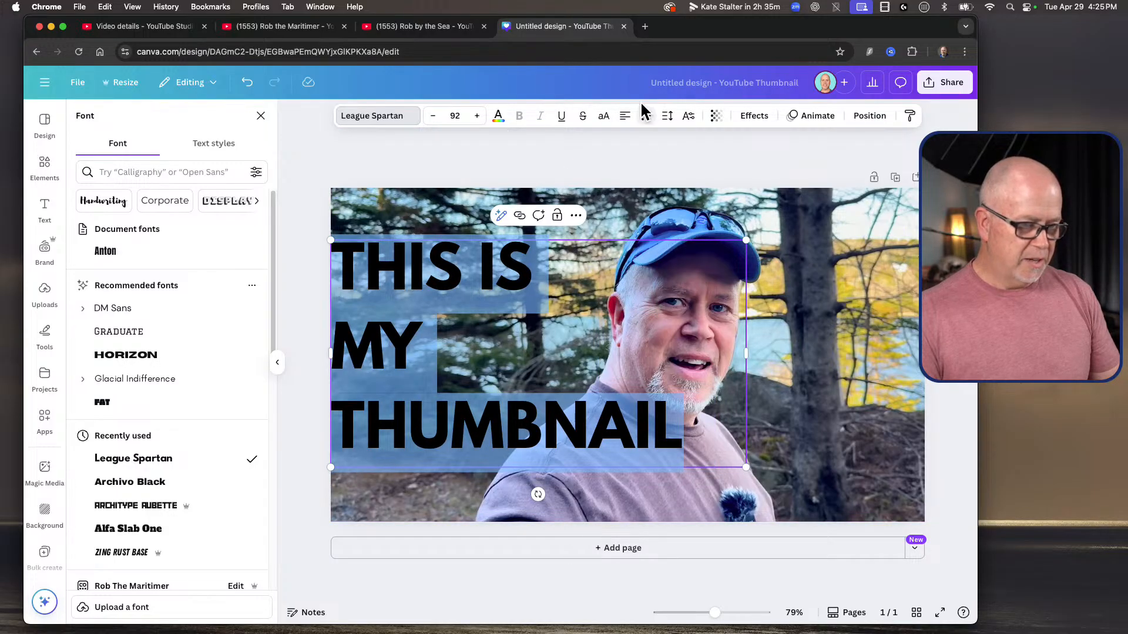
click(668, 115)
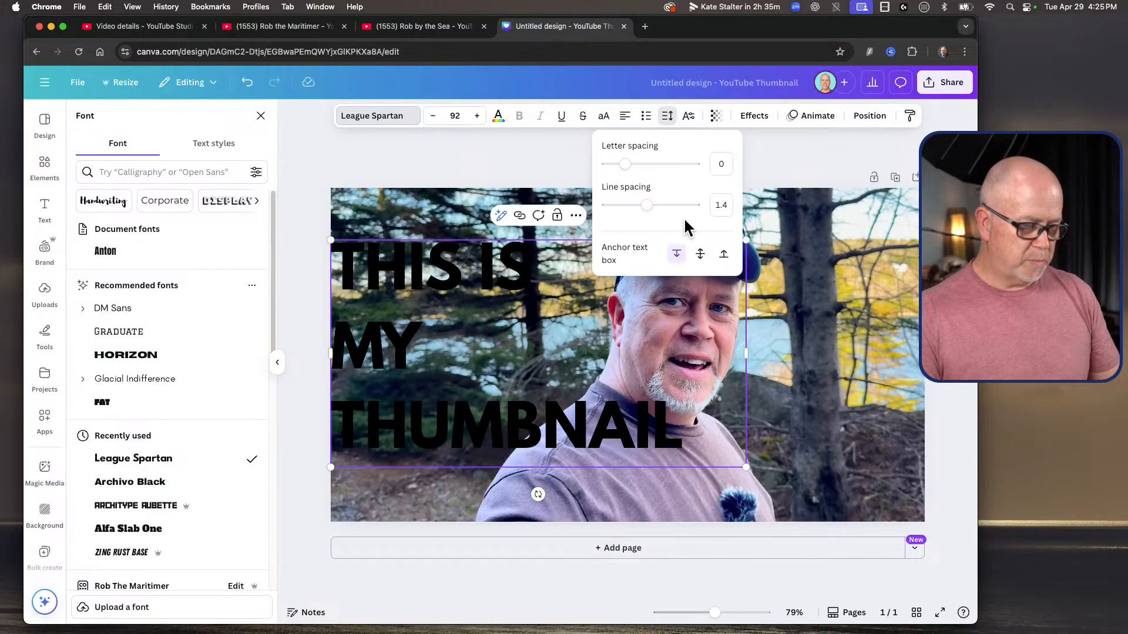
drag(646, 204, 635, 204)
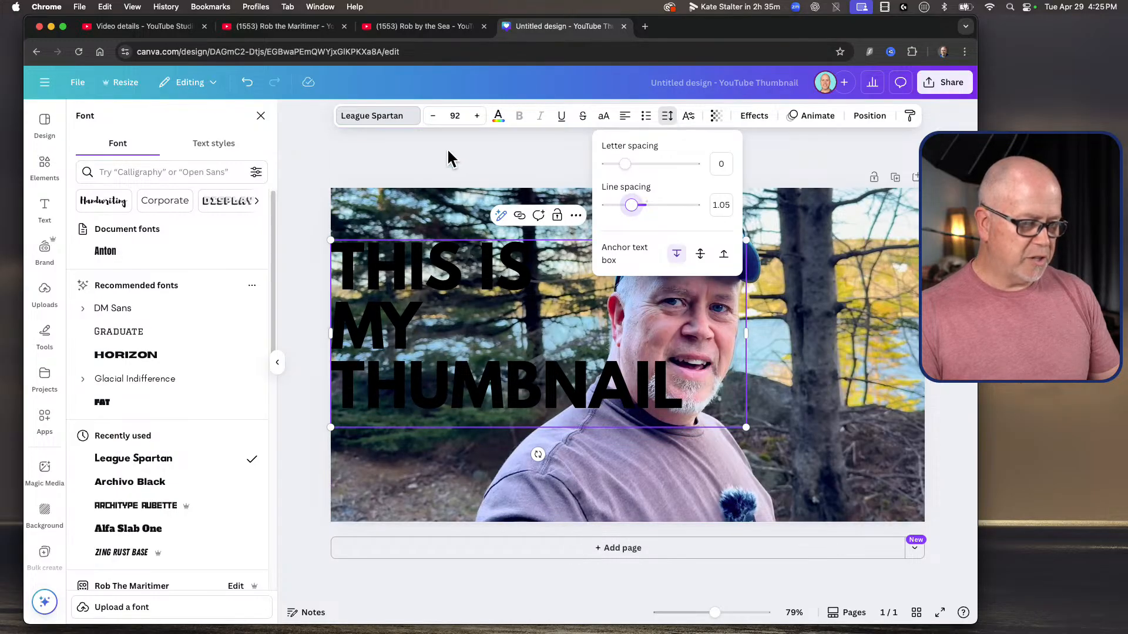
click(415, 266)
click(455, 311)
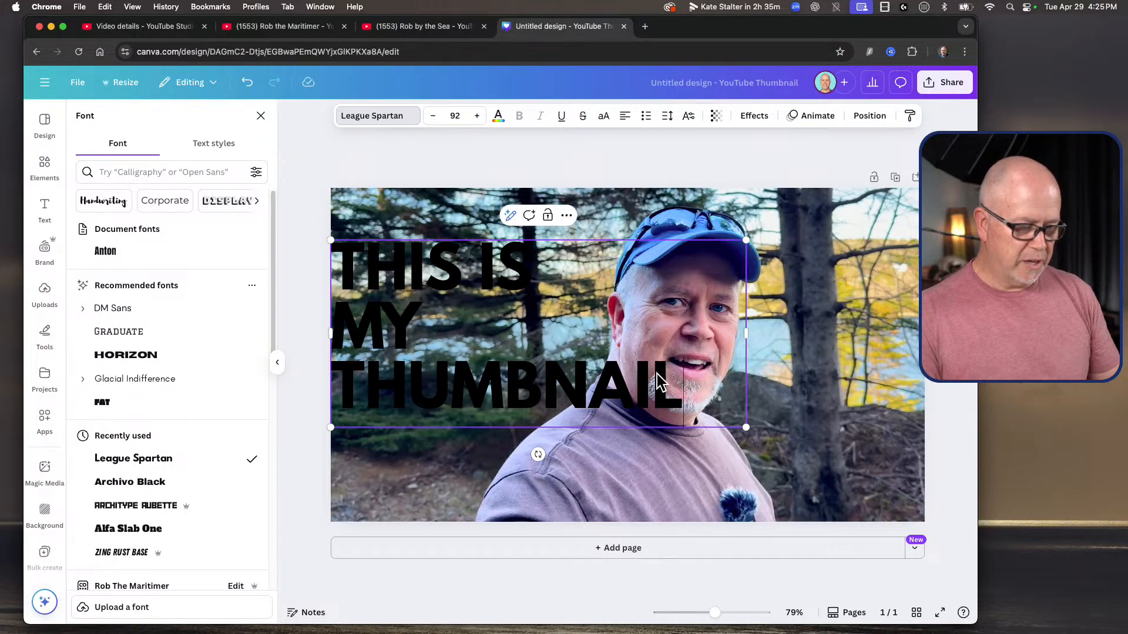
Step: Colour all of the heading text in the brand white (#ffffff)
drag(658, 382, 285, 202)
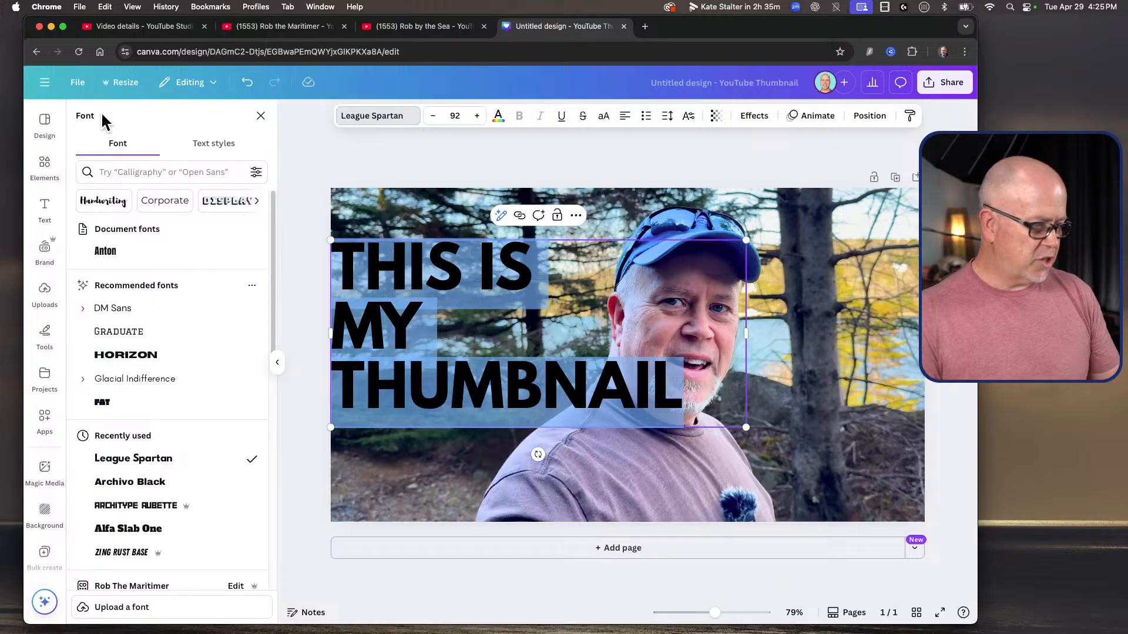
click(500, 115)
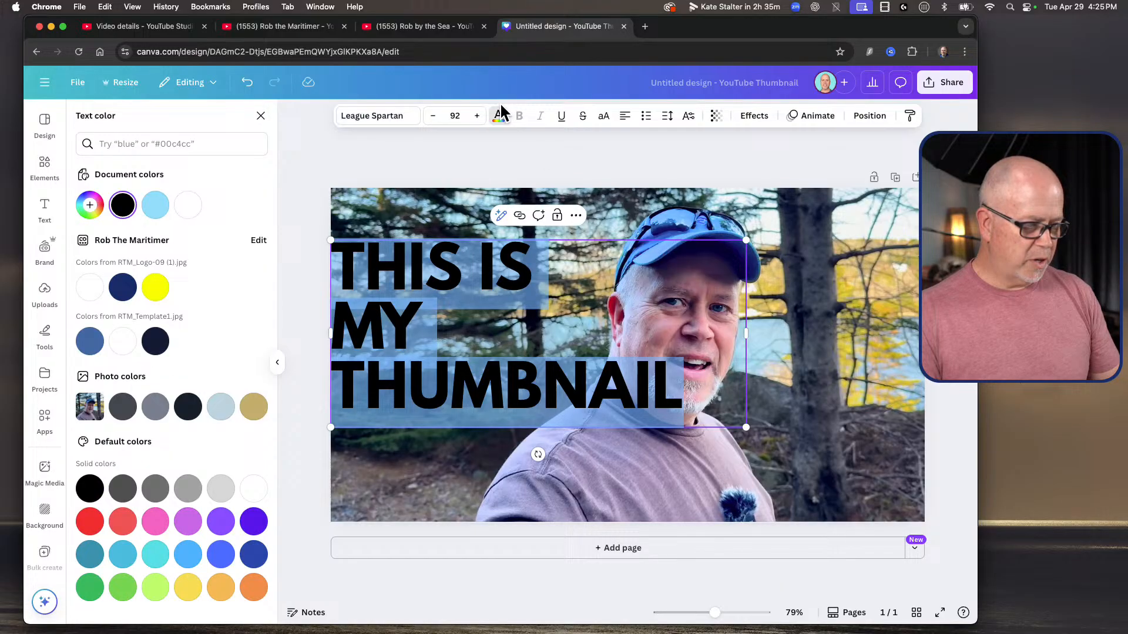
click(90, 281)
click(395, 323)
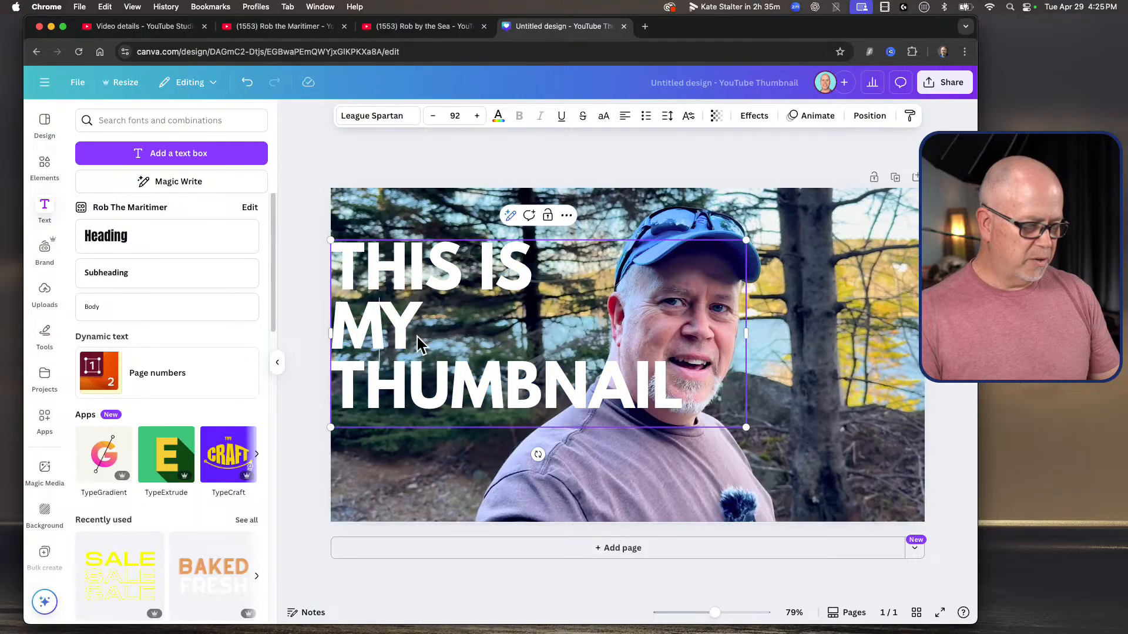
Step: Shrink the heading to size 75.4 and place it beside the man in the lower half of the thumbnail, near the left edge
click(399, 397)
drag(380, 337, 390, 302)
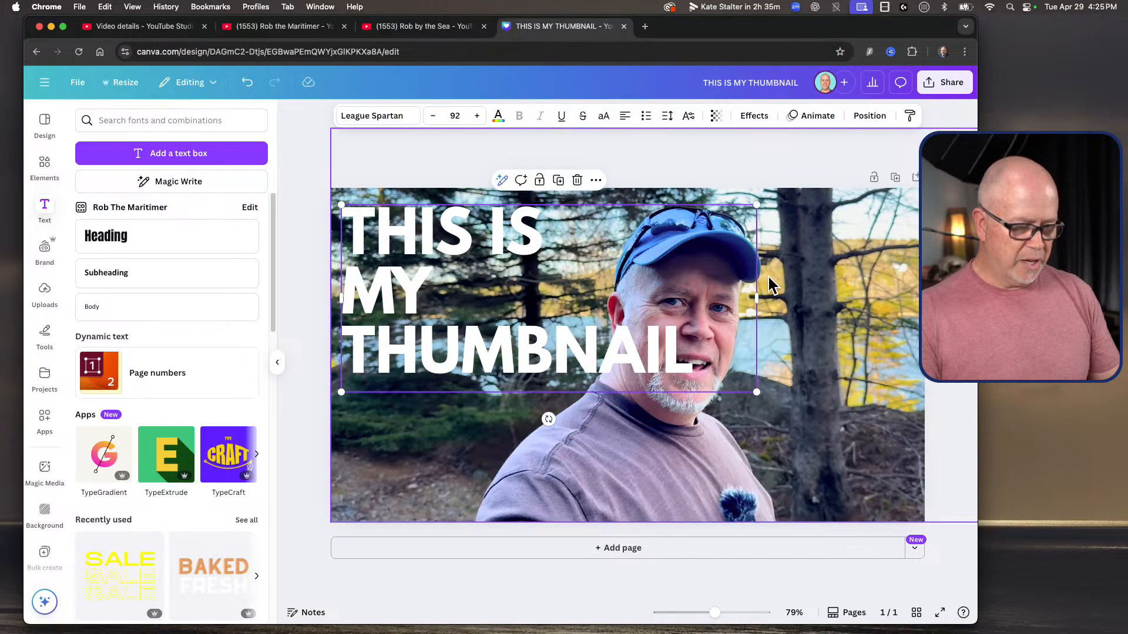
drag(757, 204, 691, 254)
drag(393, 307, 394, 371)
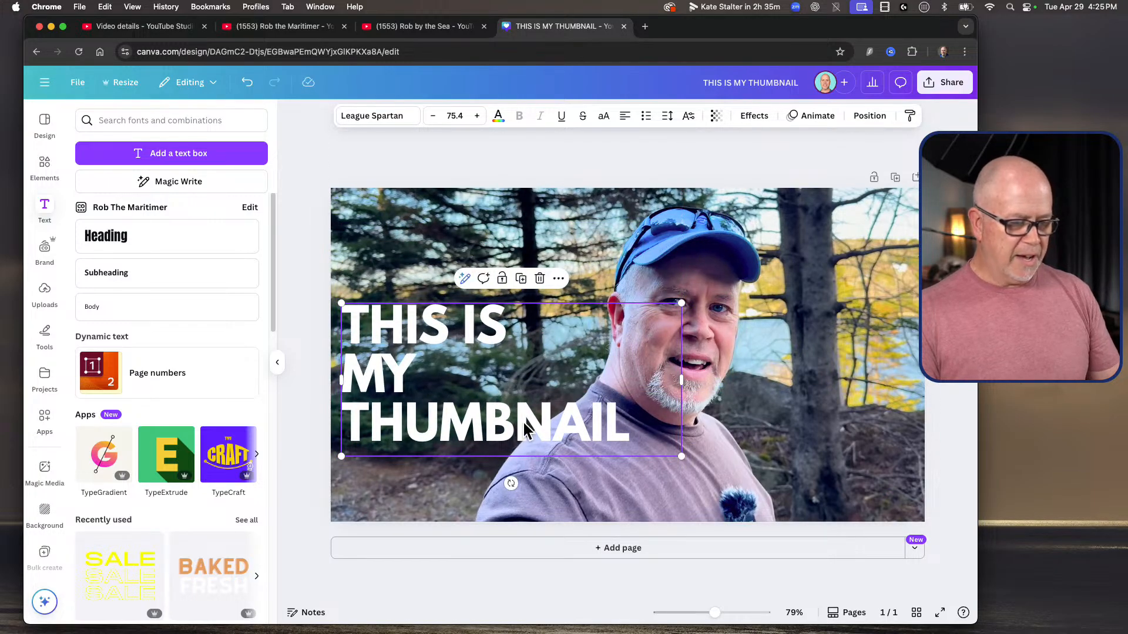
double_click(524, 421)
drag(619, 417, 365, 329)
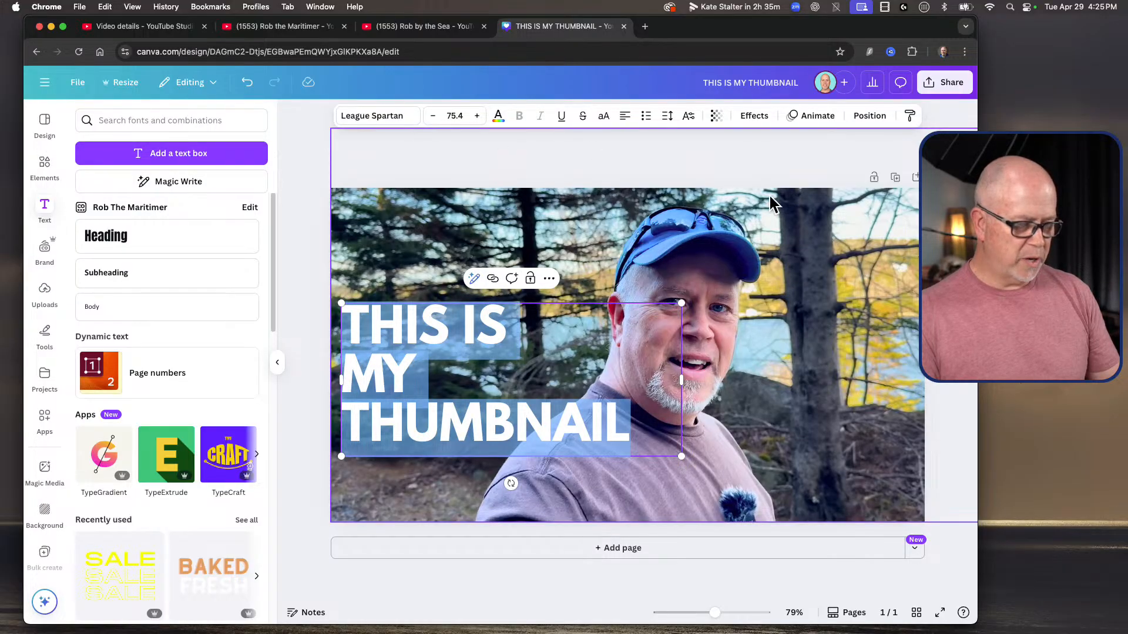
key(Escape)
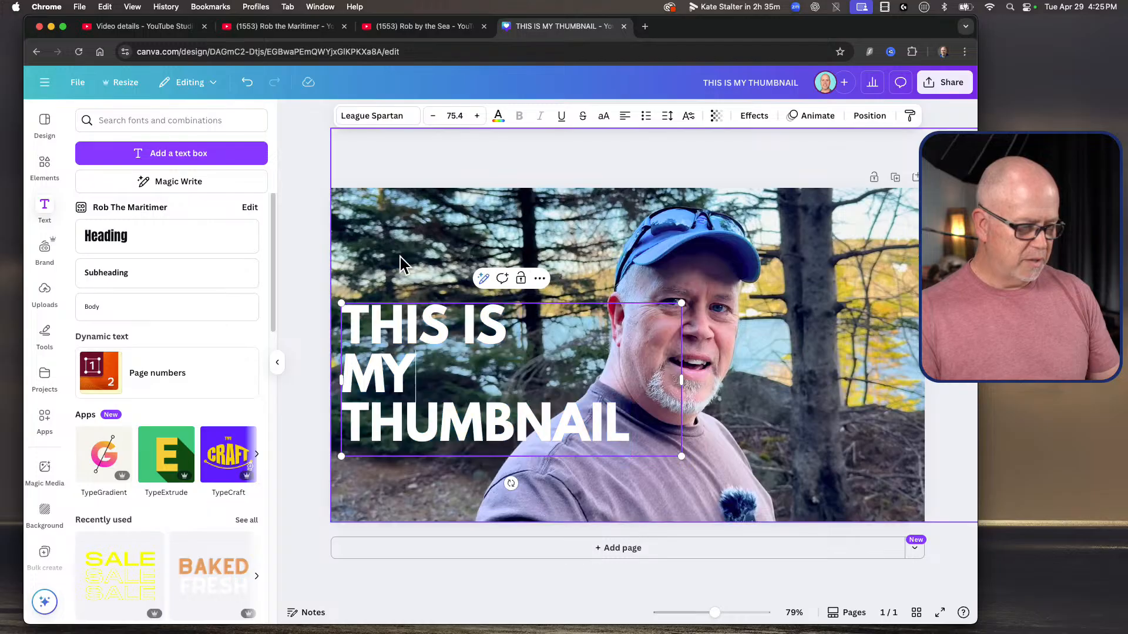
click(411, 223)
click(479, 372)
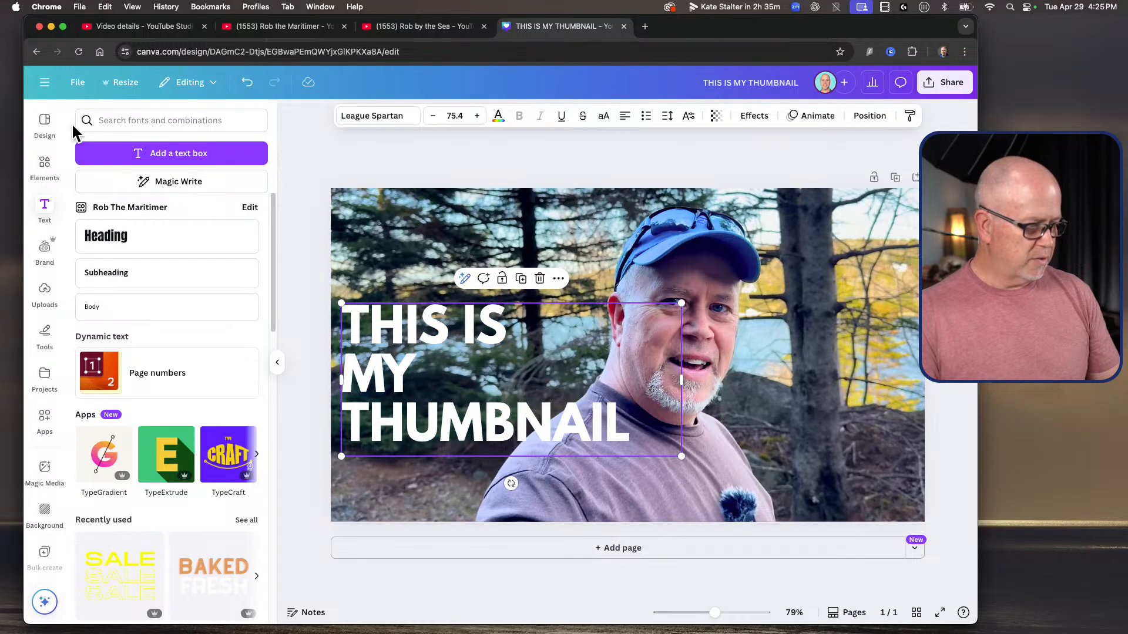
click(300, 131)
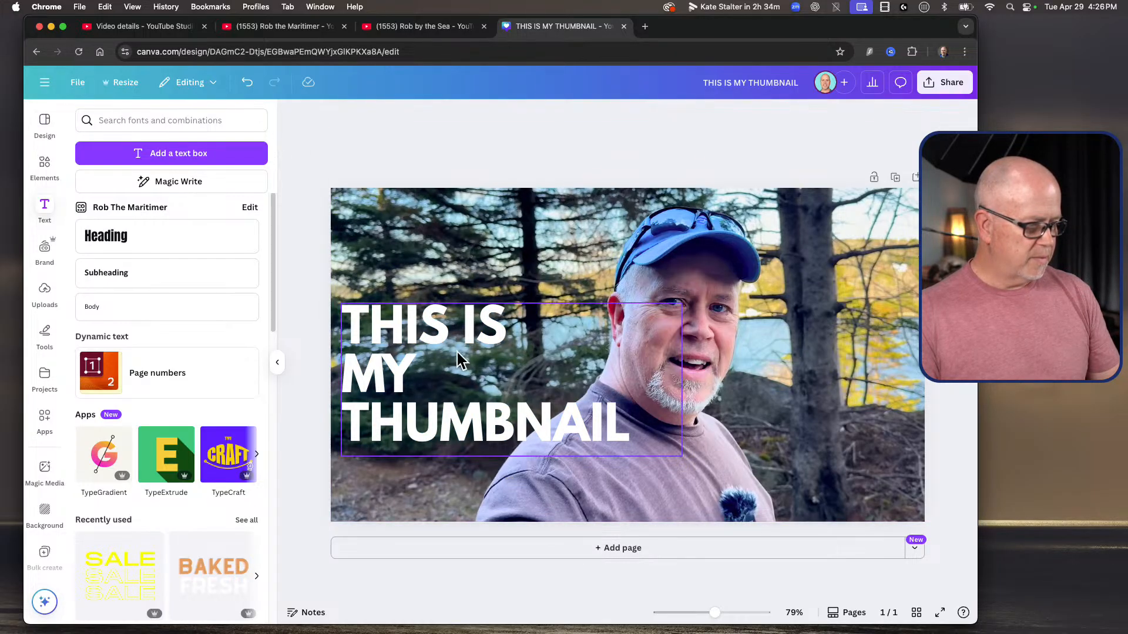
Step: Apply the Shadow effect to the whole heading and make the shadow black
click(599, 416)
drag(638, 423, 354, 312)
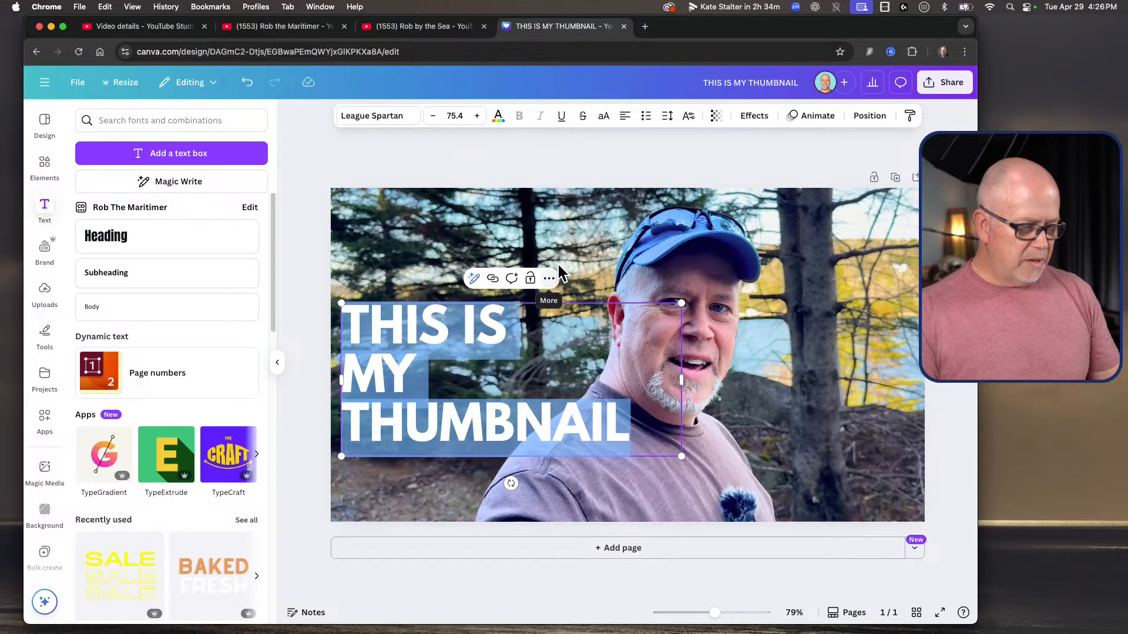
click(548, 278)
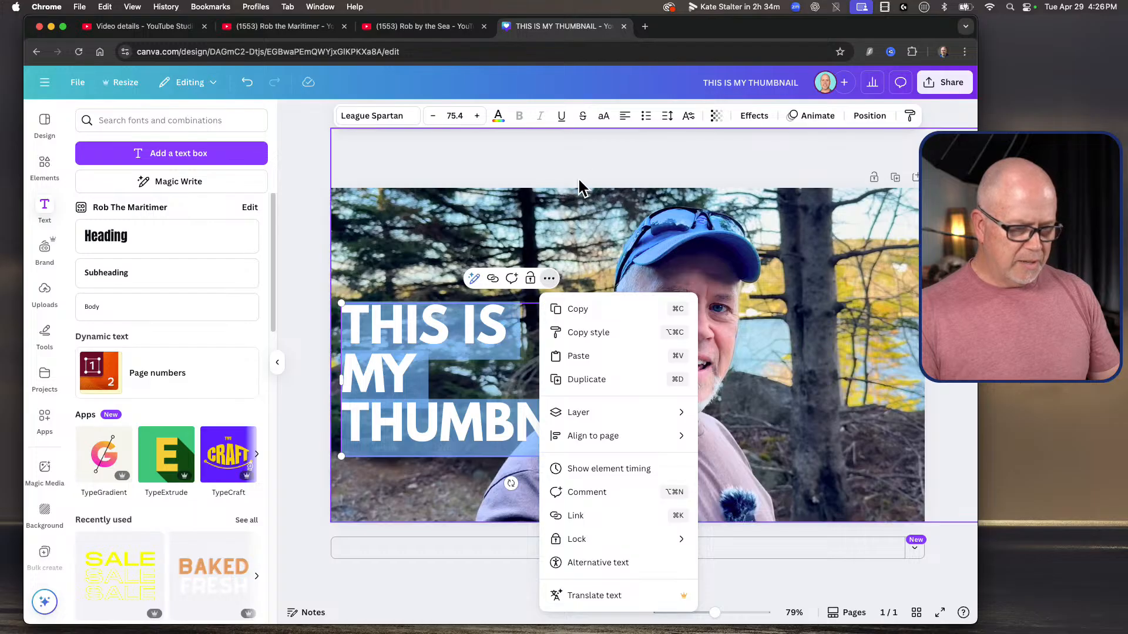
click(758, 114)
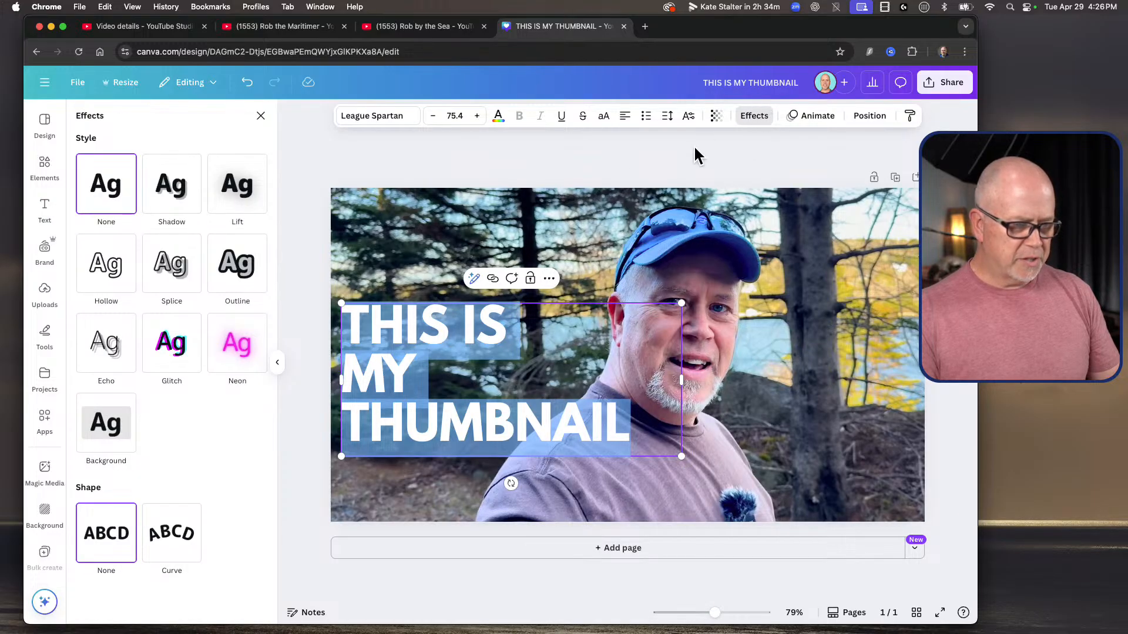
click(173, 187)
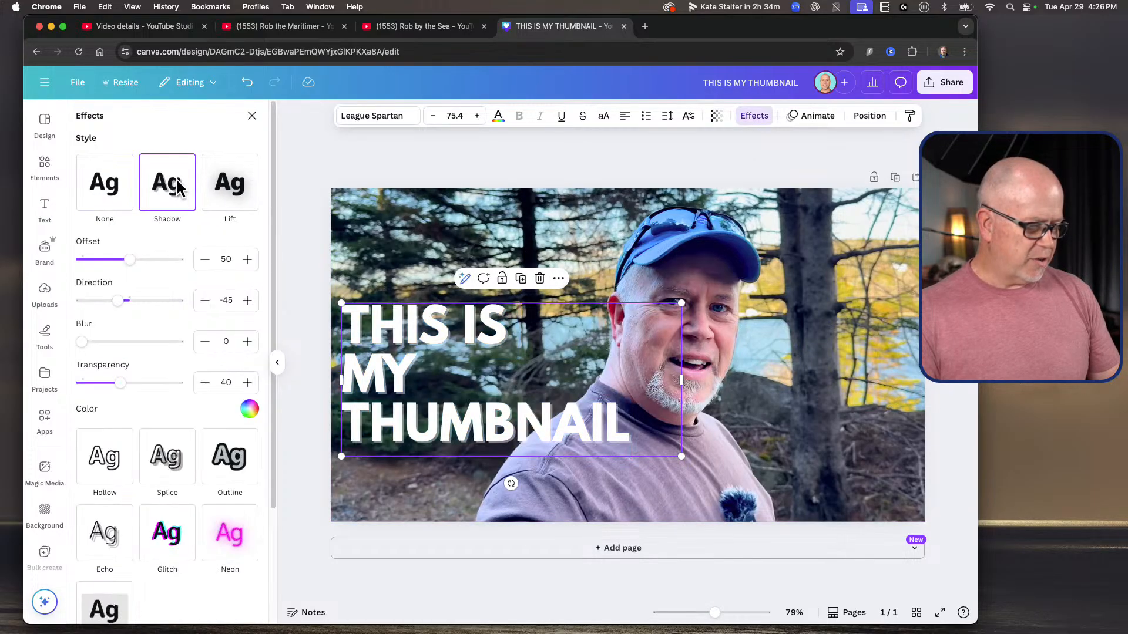
click(253, 404)
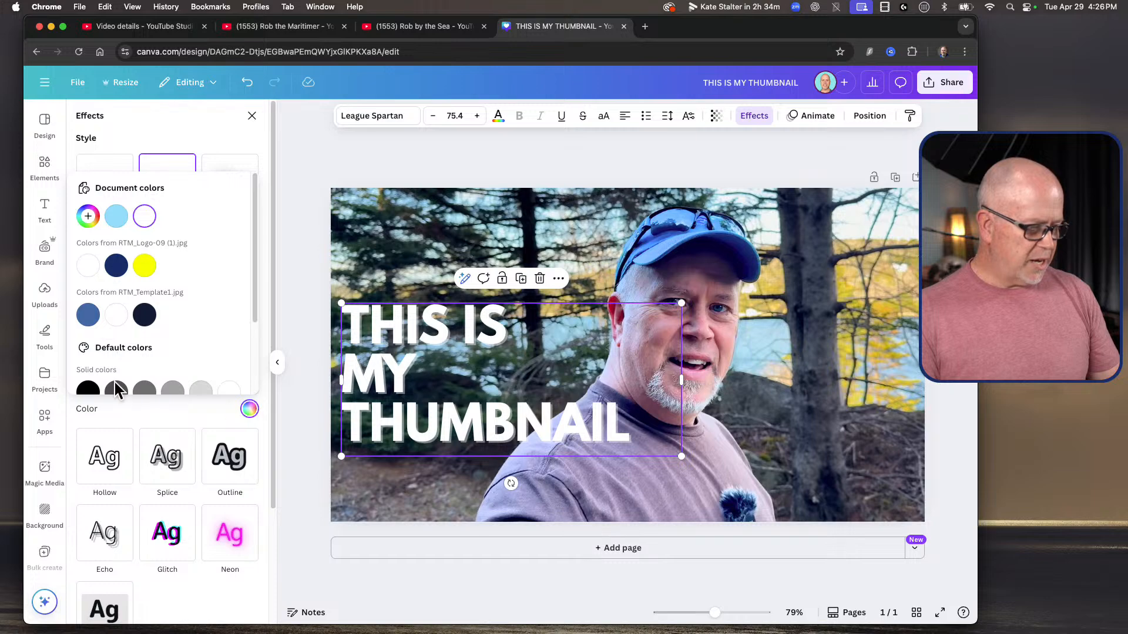
click(117, 268)
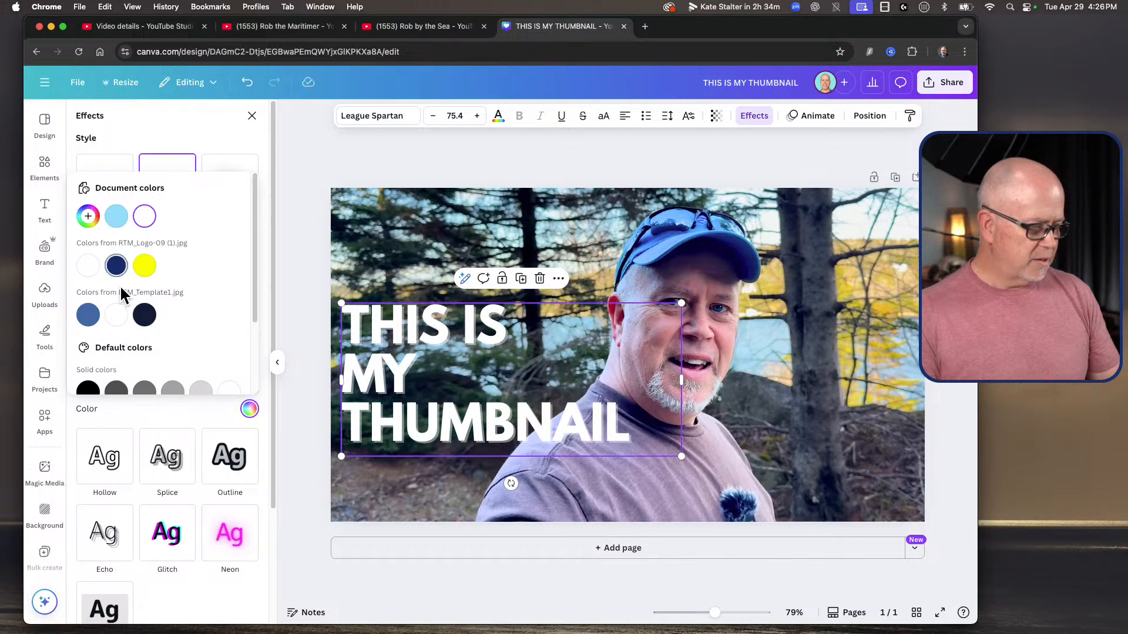
click(94, 389)
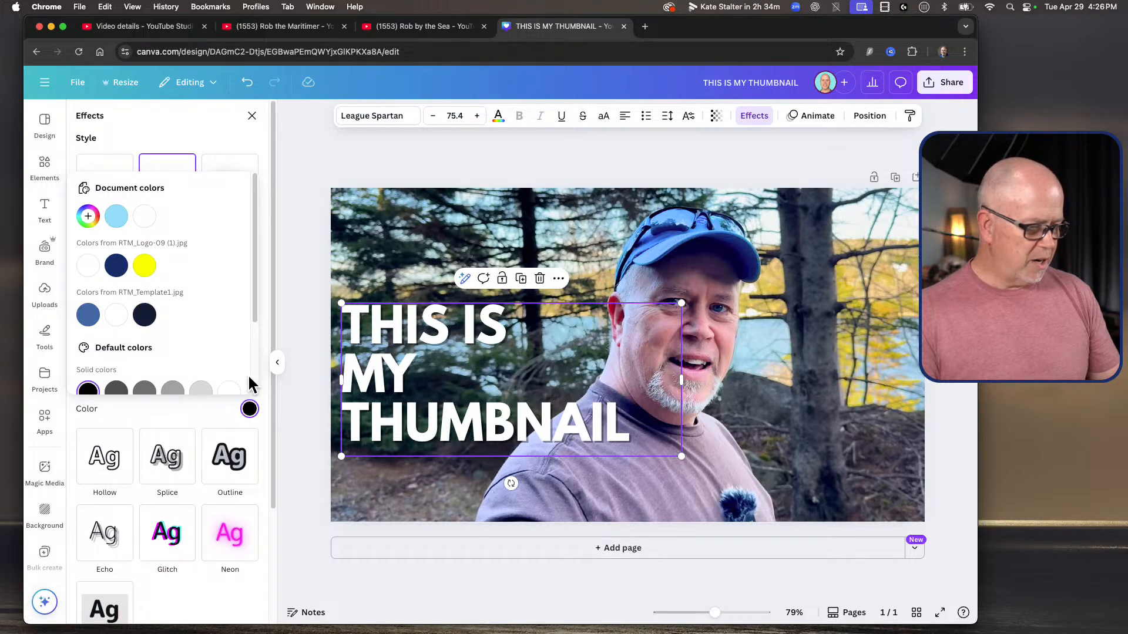
click(199, 404)
Step: Set the heading shadow's transparency to 100 and its offset to 56, then leave the effects settings
drag(124, 376, 229, 391)
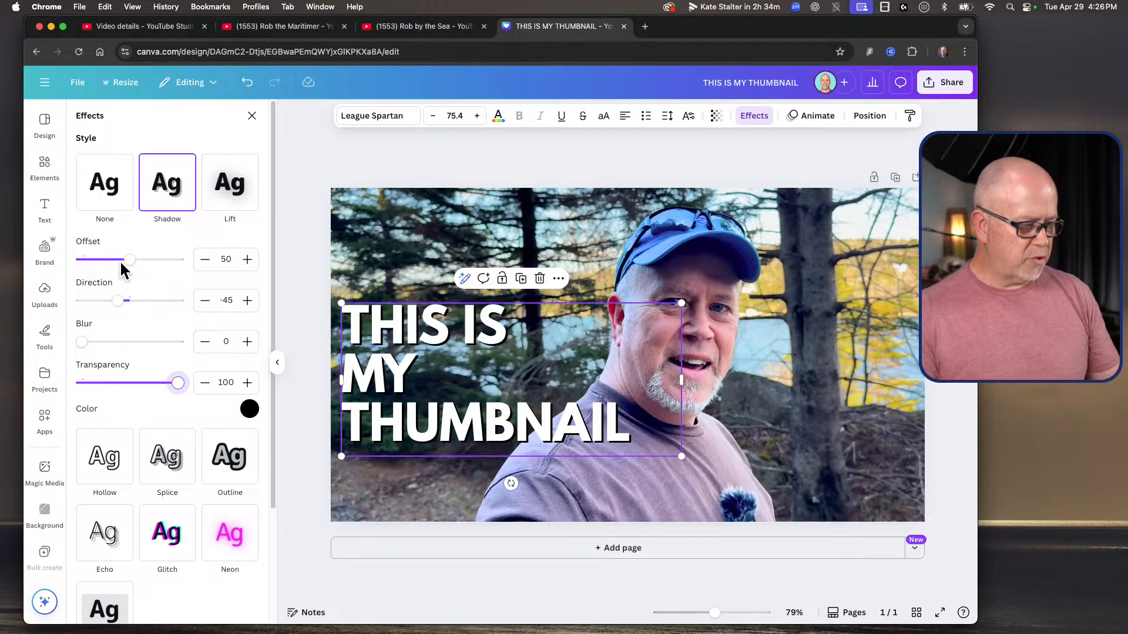
mouse_move(132, 258)
mouse_down()
mouse_move(176, 259)
mouse_move(132, 265)
mouse_move(158, 271)
mouse_move(145, 274)
mouse_up()
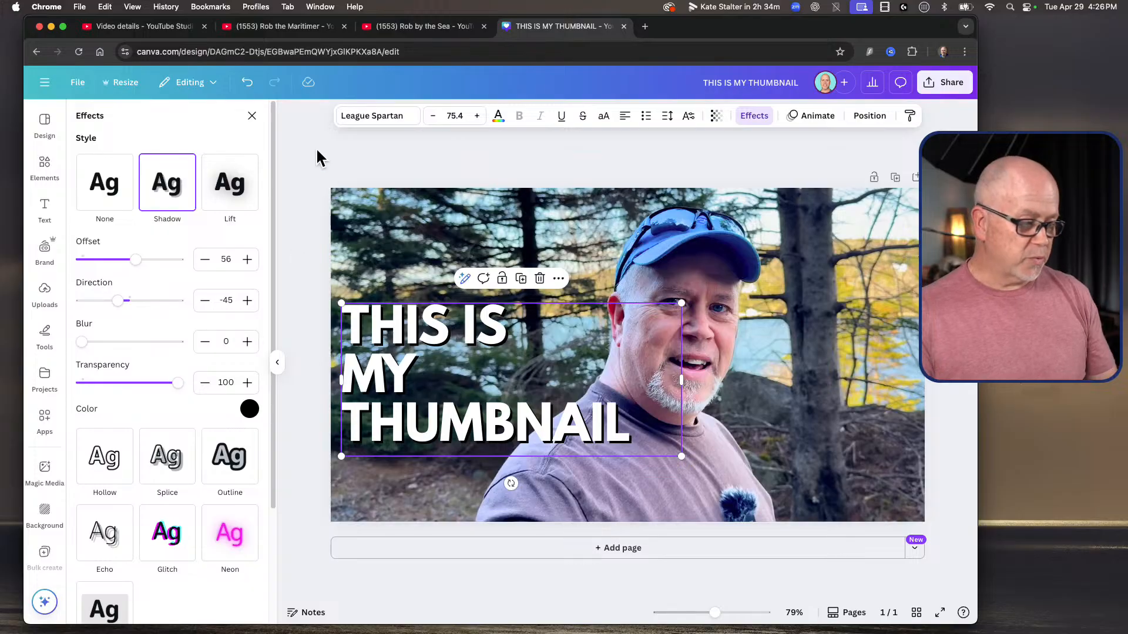
click(252, 116)
click(436, 570)
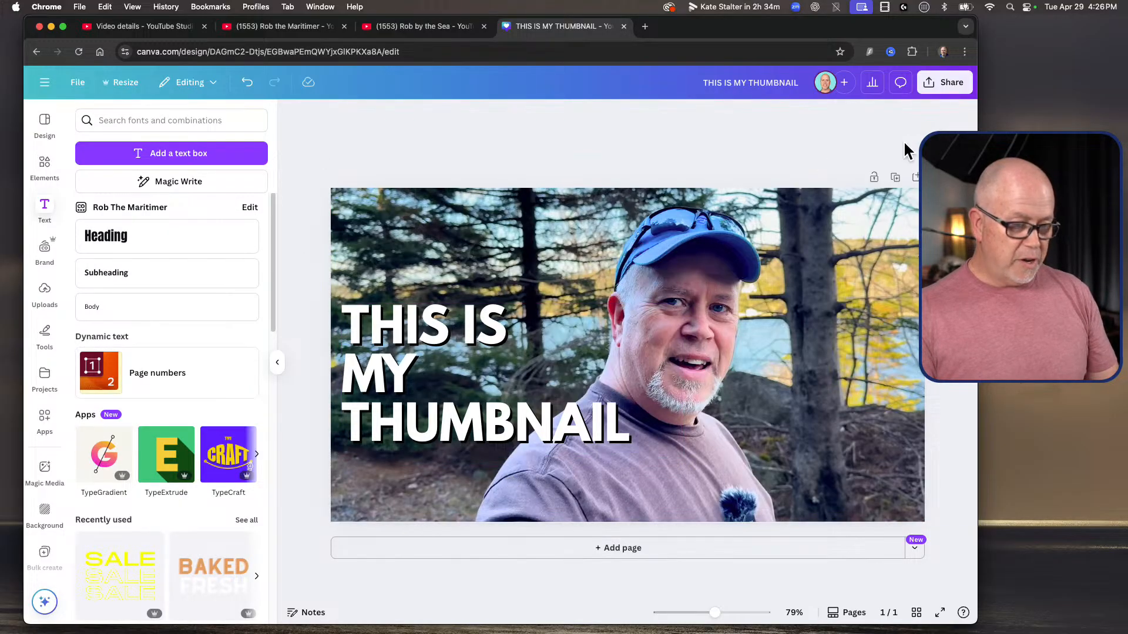
Step: Download the finished thumbnail as a PNG at 1,280 × 720 px
click(944, 83)
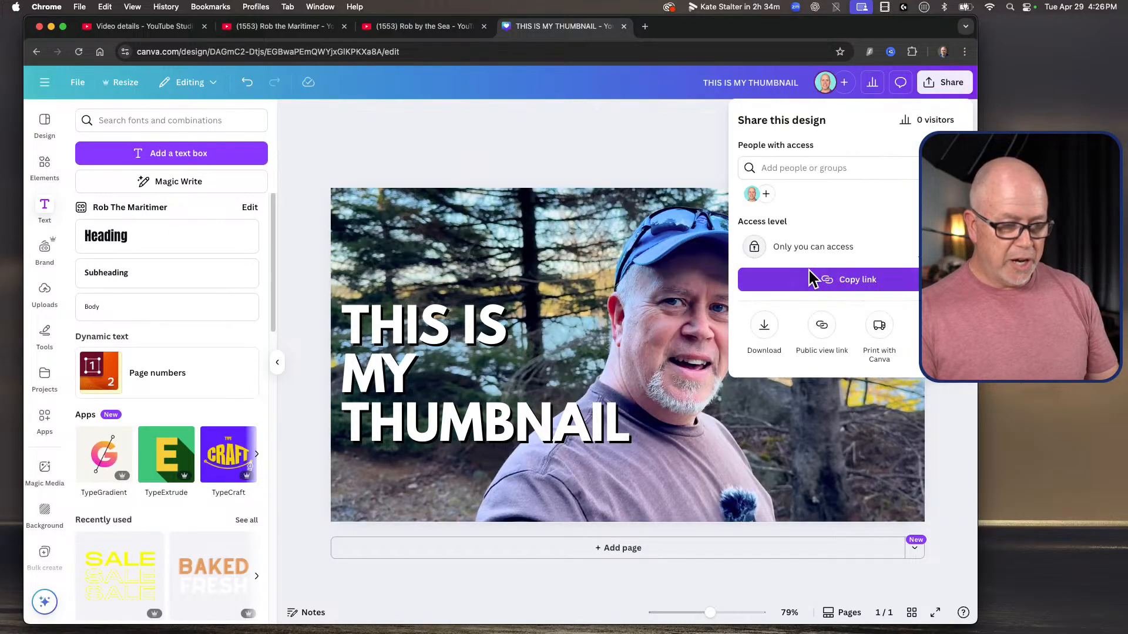
click(758, 317)
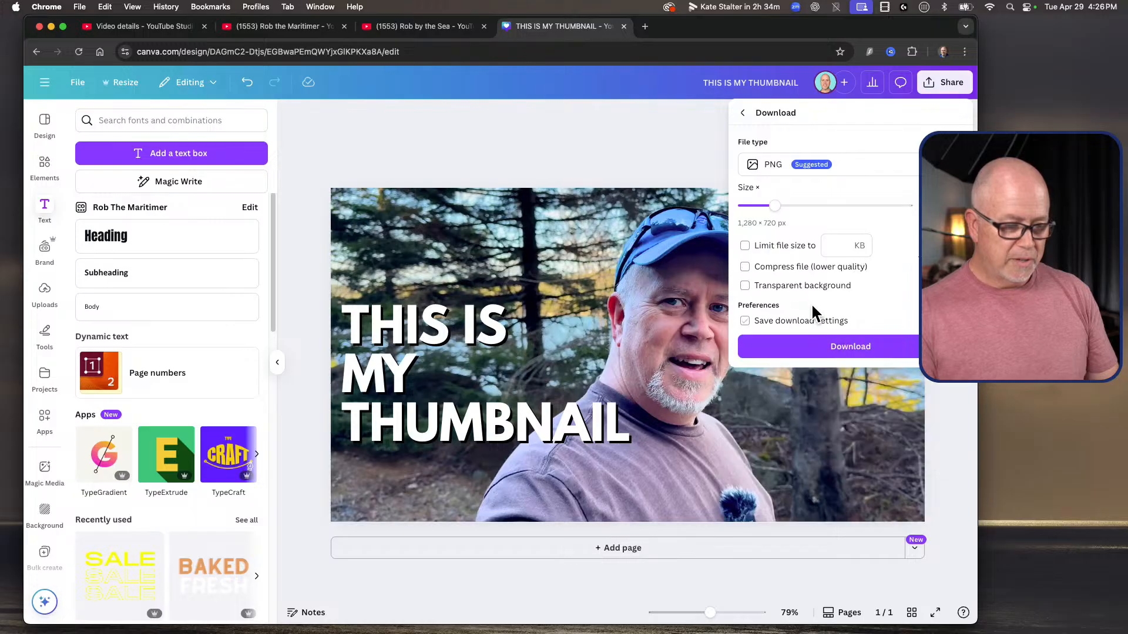
click(830, 335)
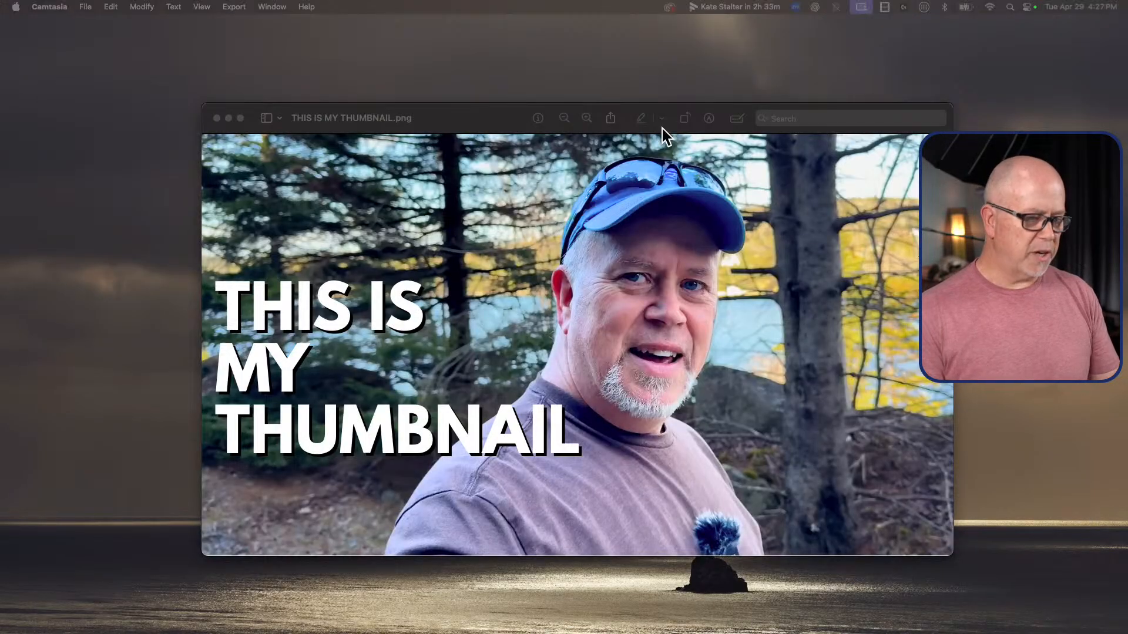
Step: In Preview, move the window with THIS IS MY THUMBNAIL.png towards the desktop's upper left corner and shrink it
drag(503, 107, 412, 24)
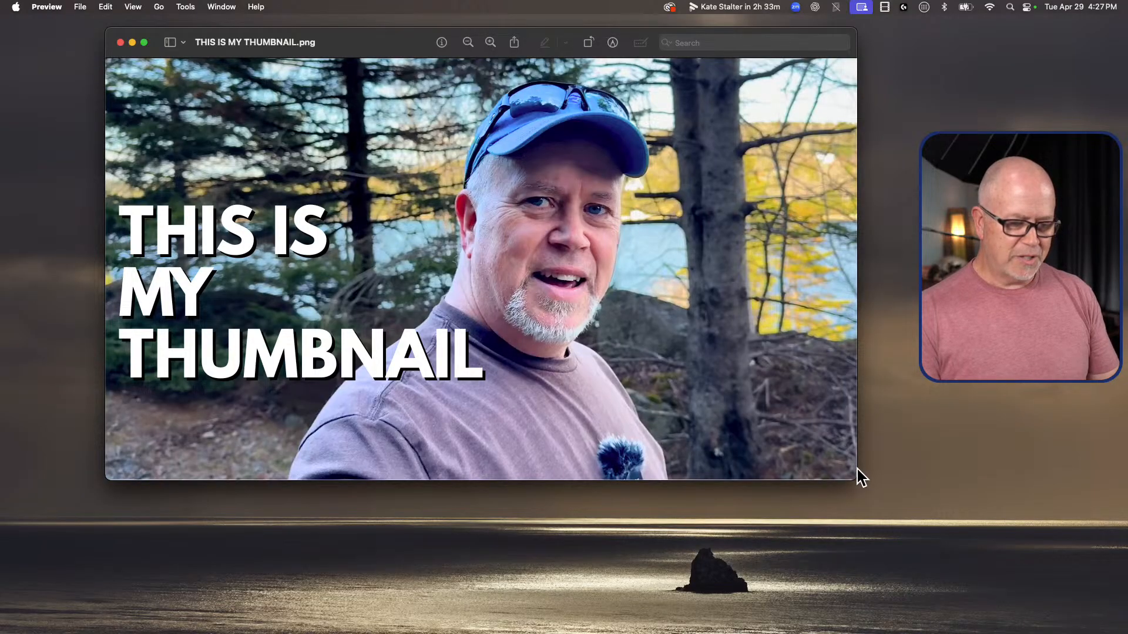
drag(857, 477, 661, 387)
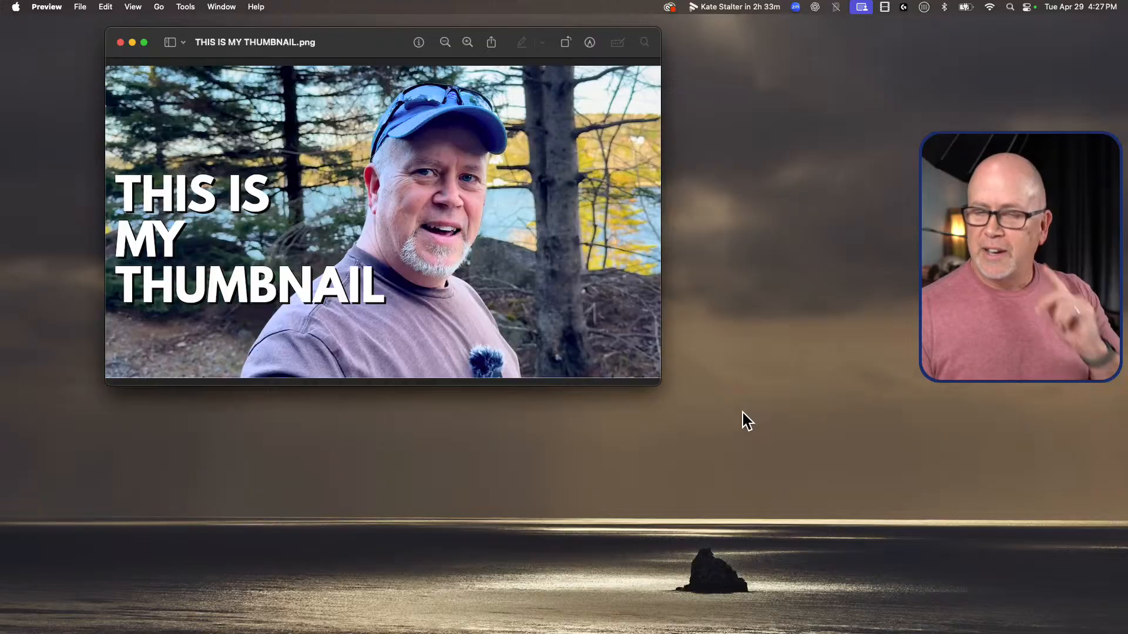